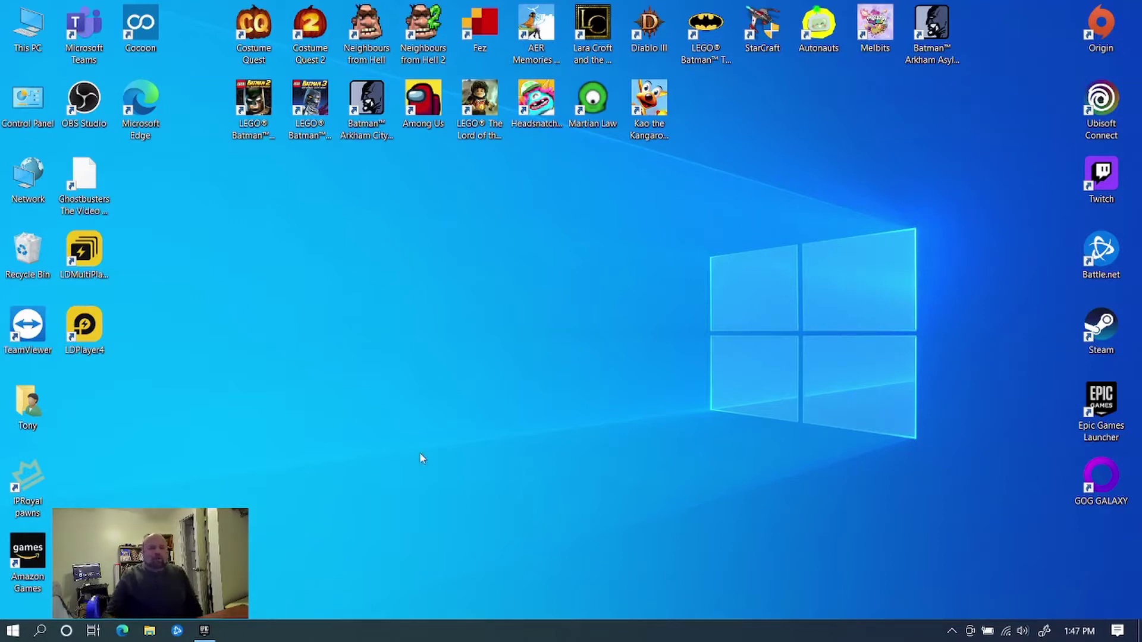
- Search Windows for 'psr' and launch the Steps Recorder app
left_click(12, 632)
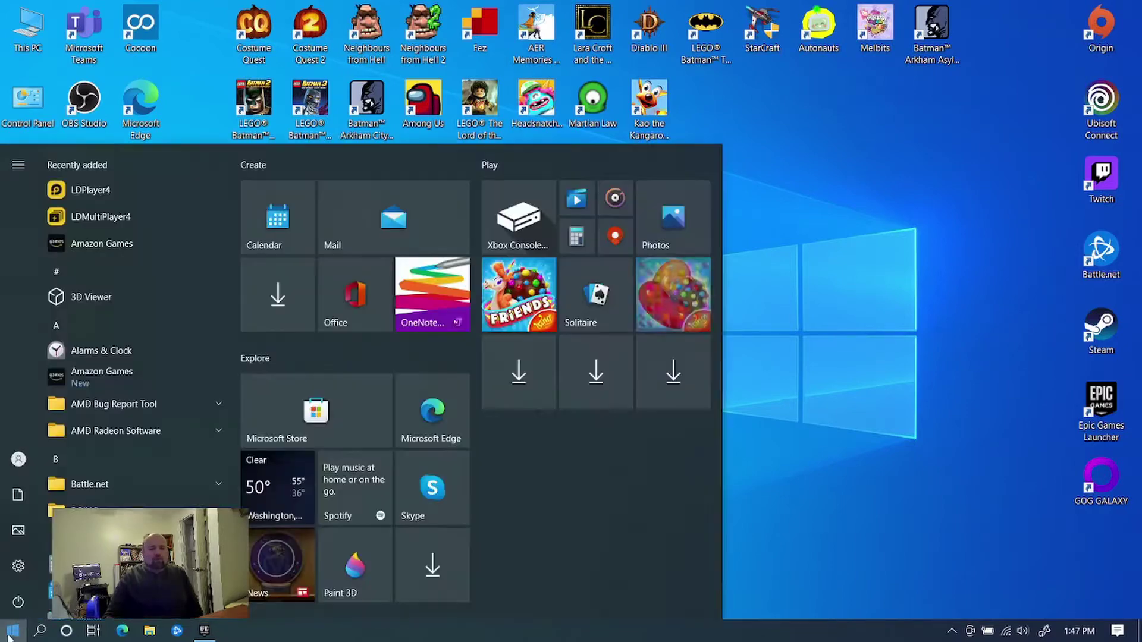
left_click(41, 632)
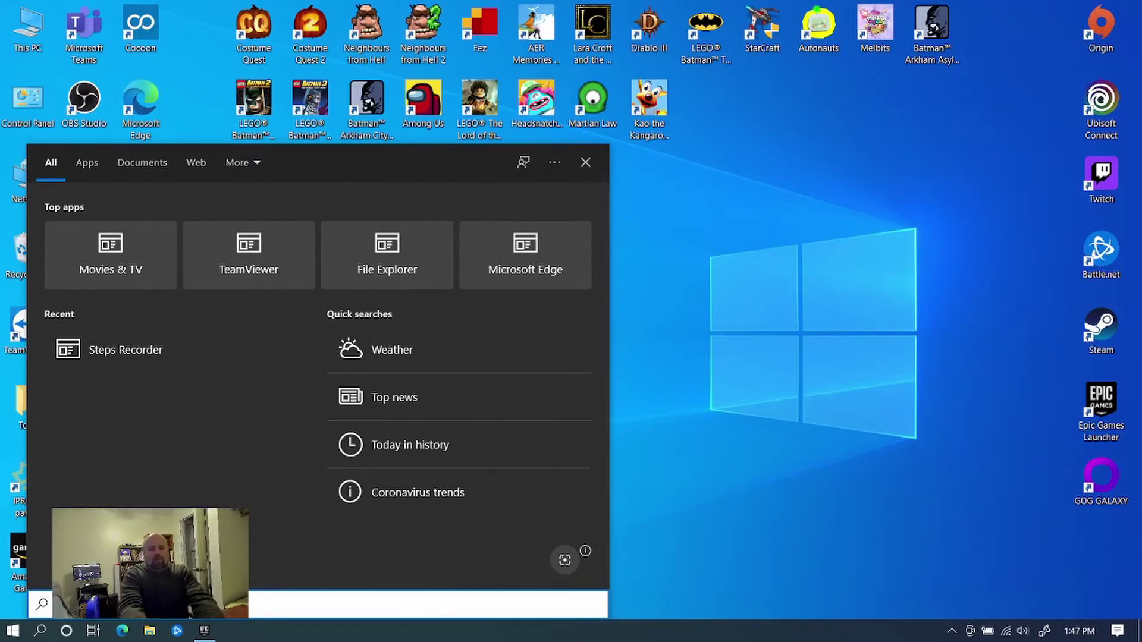
type("p")
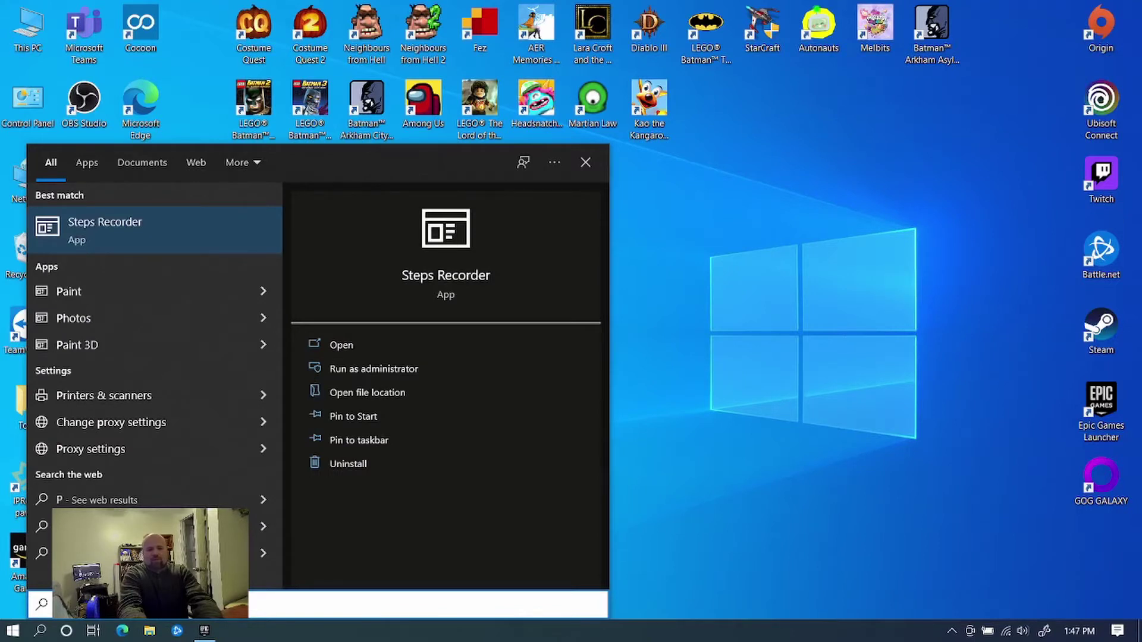
type("sr")
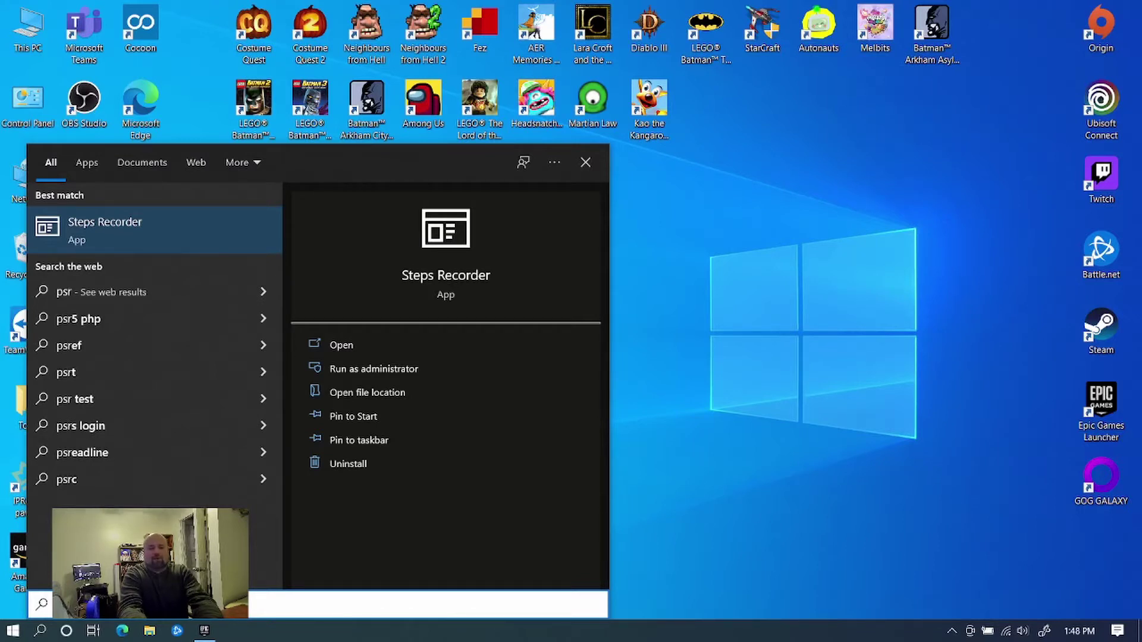
key("Return")
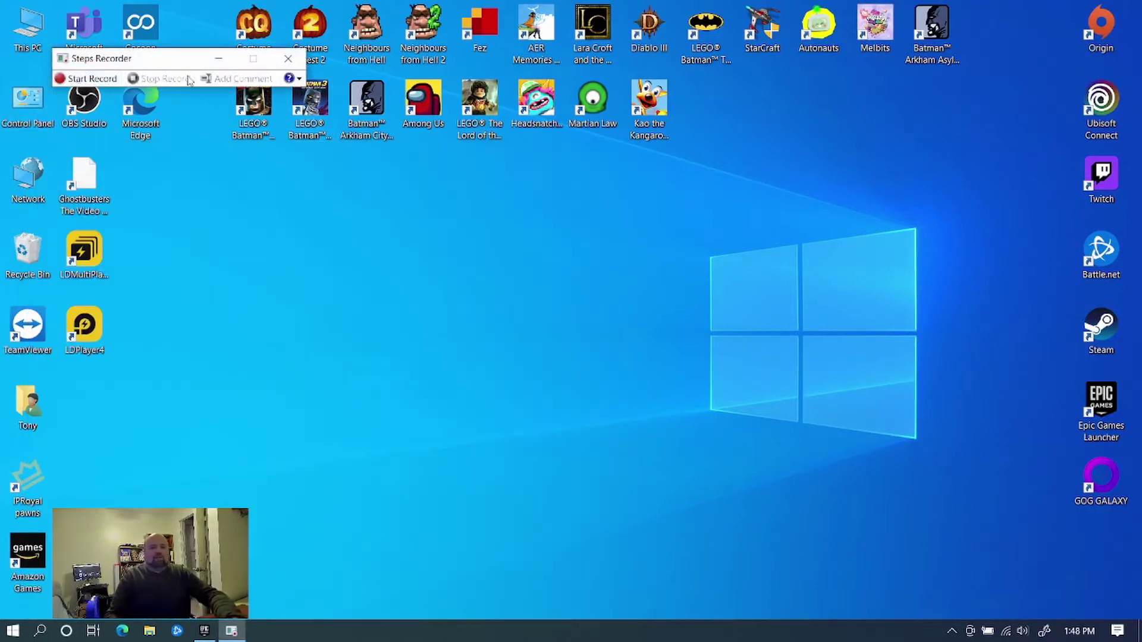
mouse_move(167, 62)
left_mouse_down()
mouse_move(179, 73)
mouse_move(143, 77)
mouse_move(143, 45)
mouse_move(164, 56)
mouse_move(159, 45)
left_mouse_up()
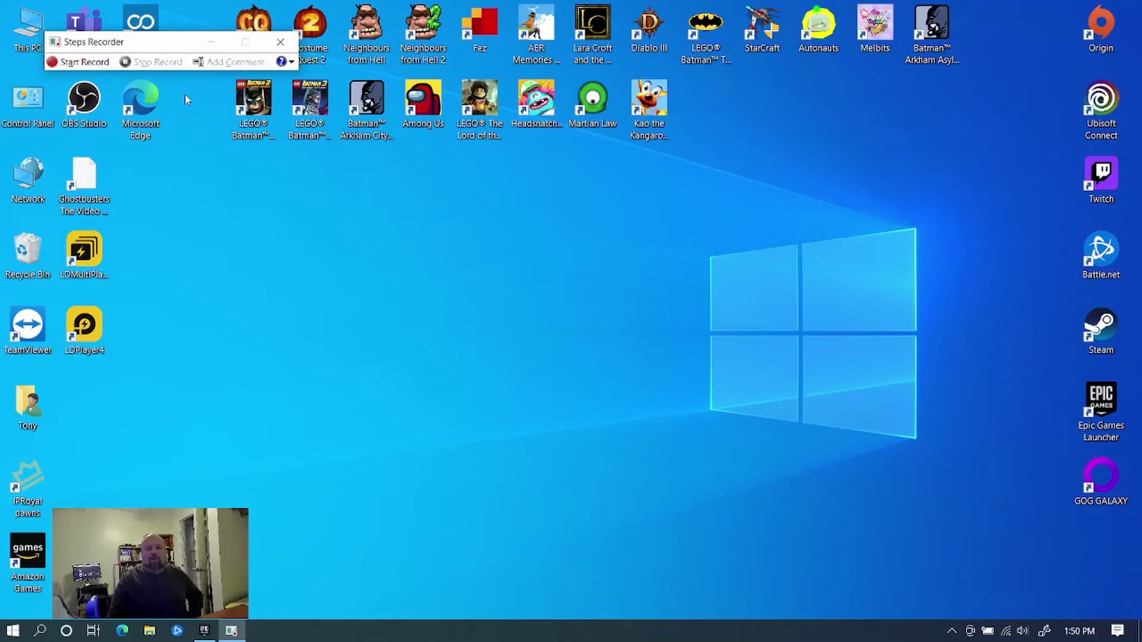
left_click_drag(142, 46, 152, 69)
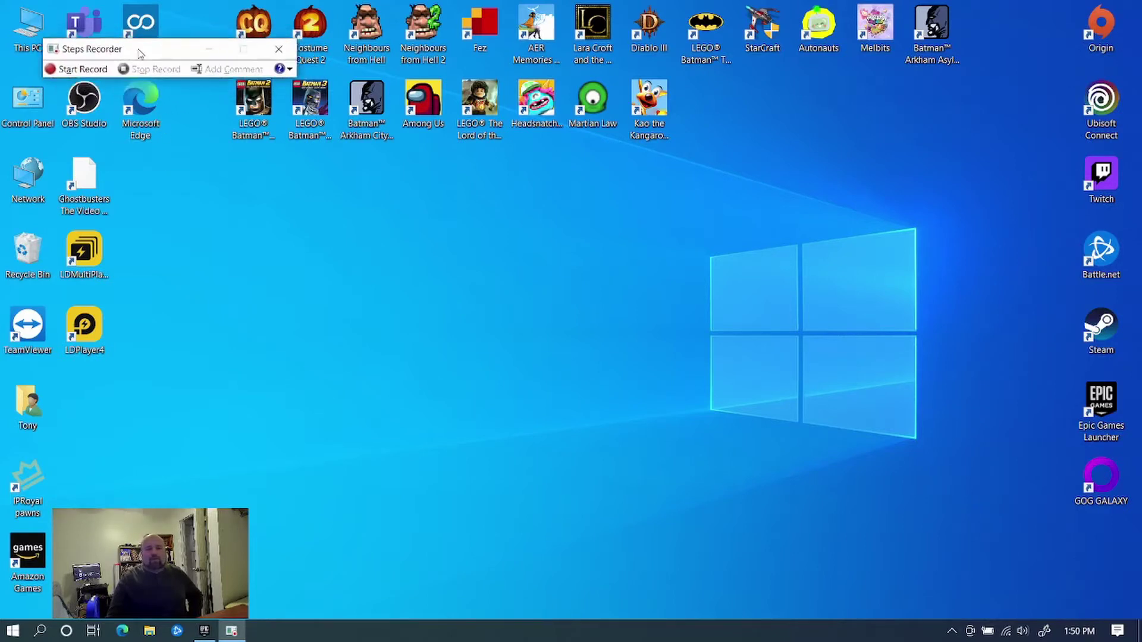
- Start recording in Steps Recorder and launch Microsoft Edge from the taskbar
left_click_drag(139, 54, 130, 51)
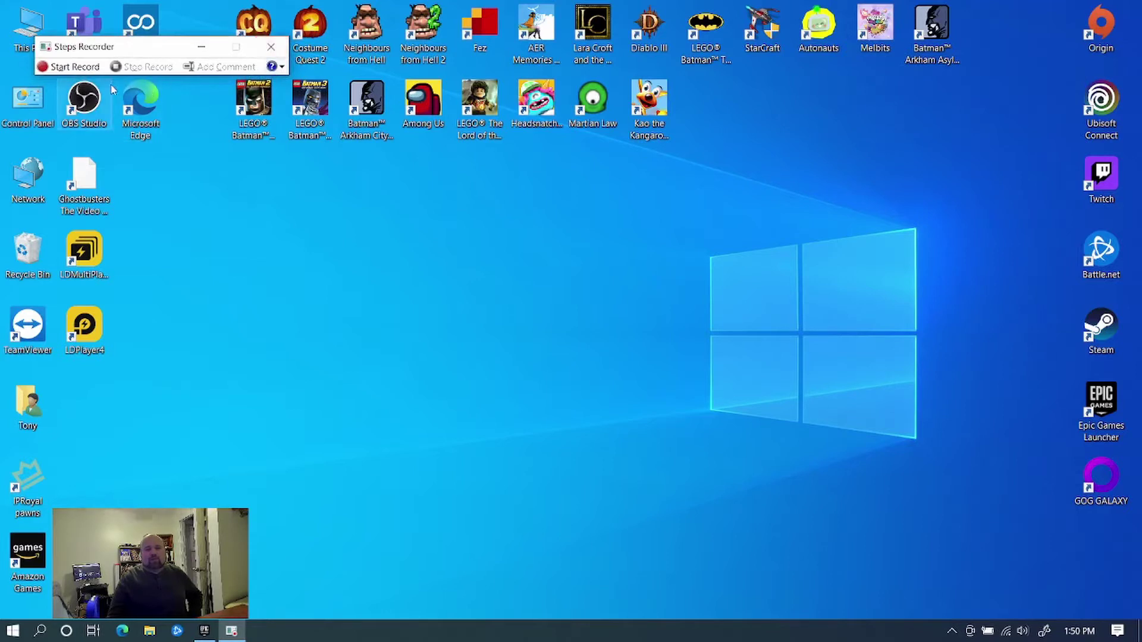
left_click(69, 66)
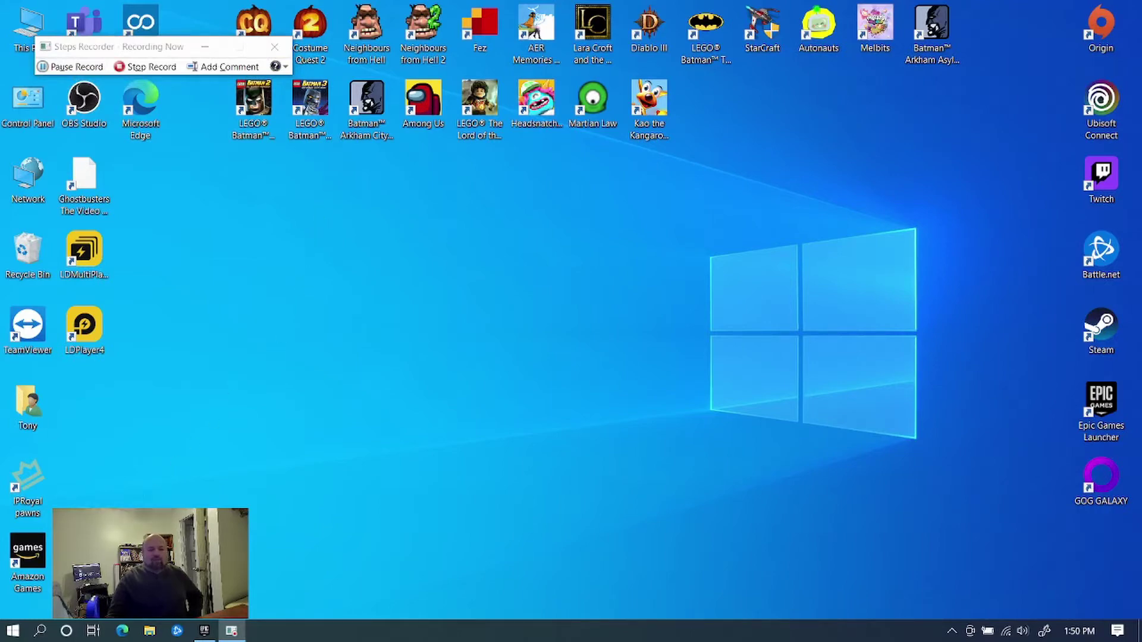
left_click(122, 630)
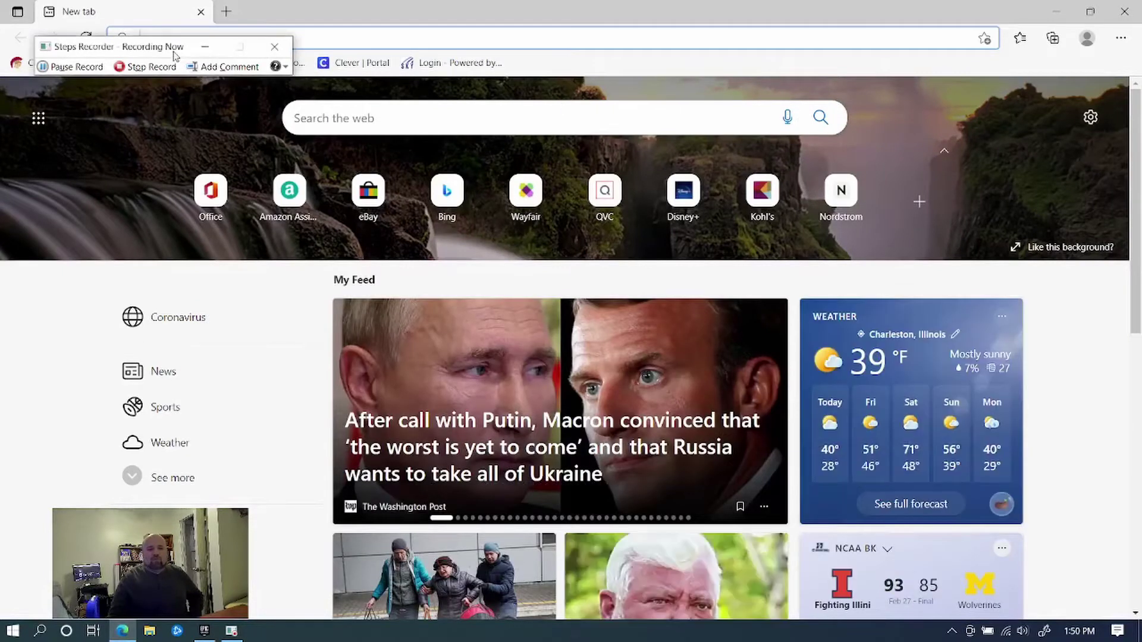
left_click_drag(175, 56, 184, 154)
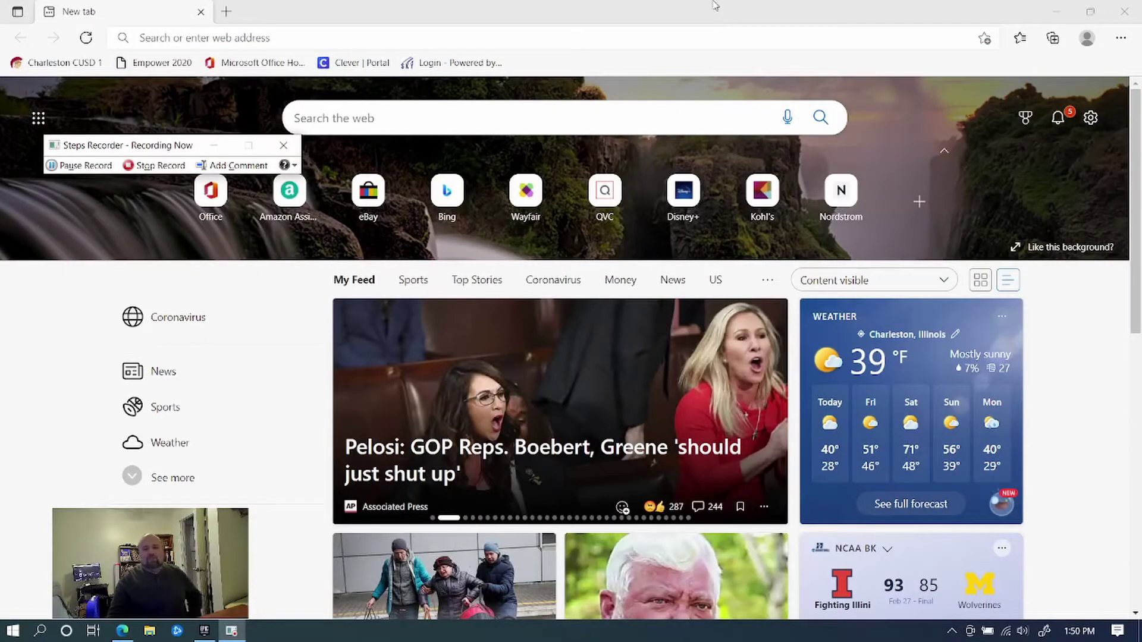
left_click(680, 37)
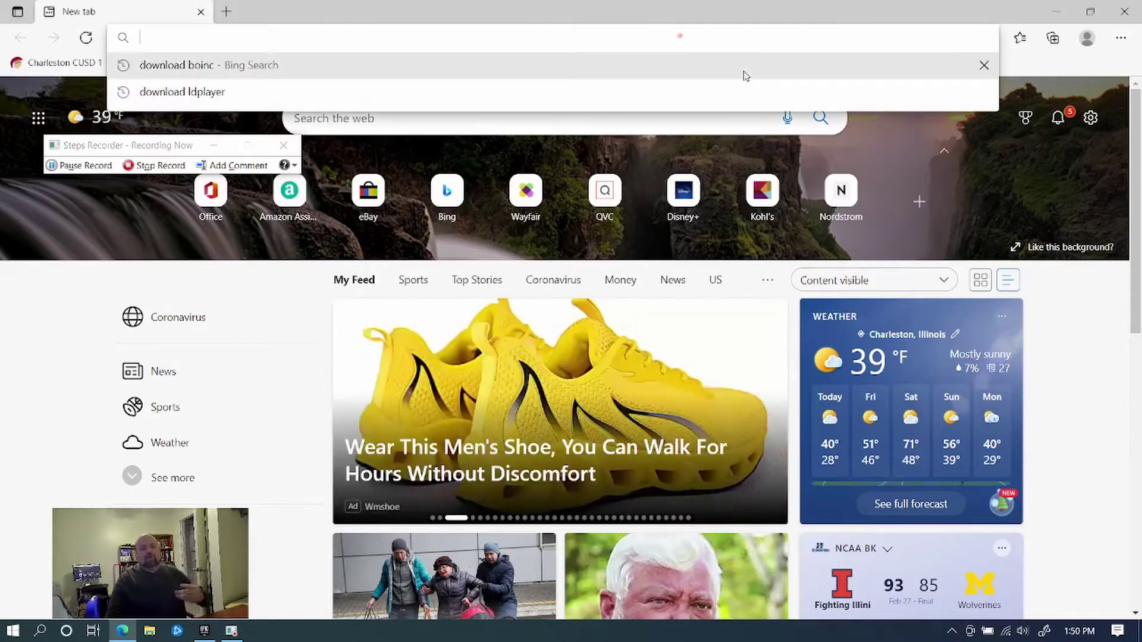
type("www.")
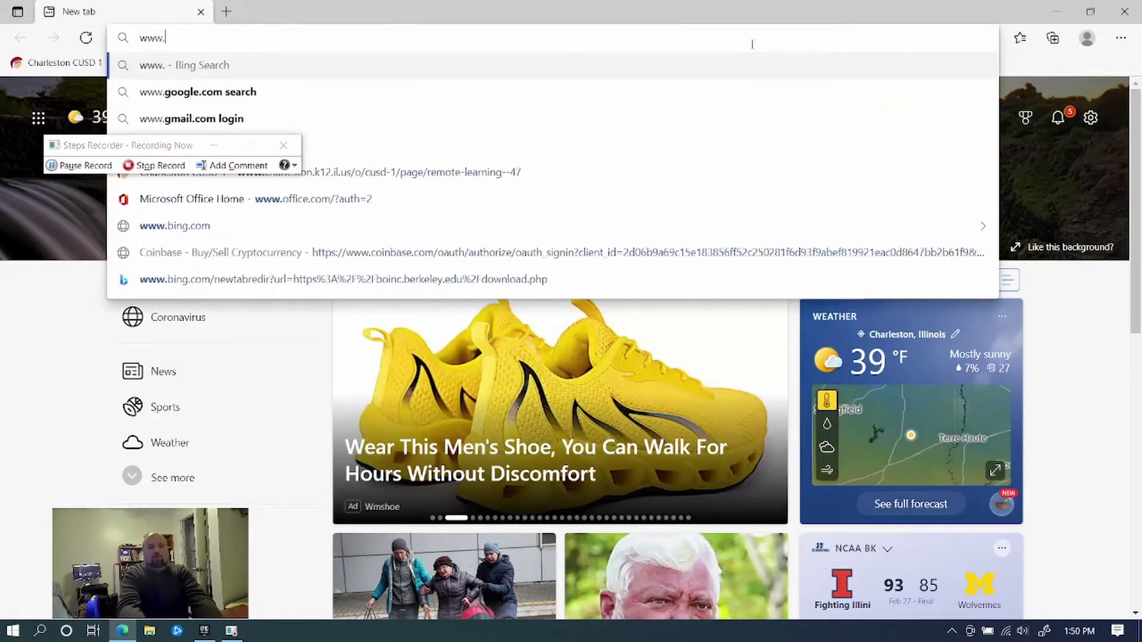
type("yahoo.com")
key("Return")
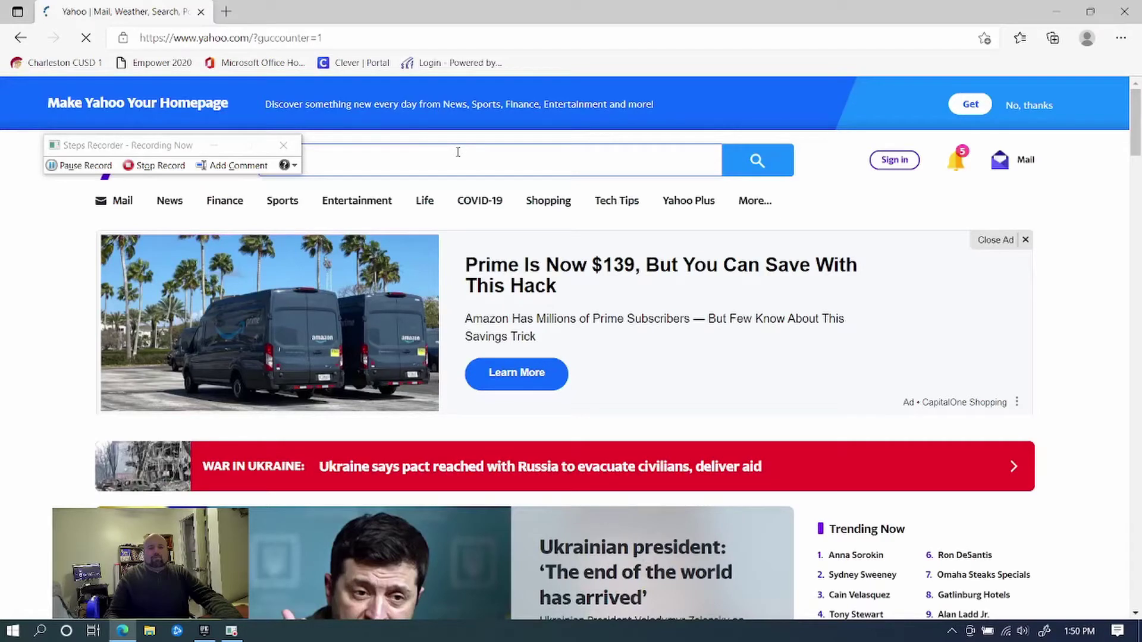
- Search Yahoo for 'today's weather' and open the weather.com hourly forecast for Charleston
left_click(458, 153)
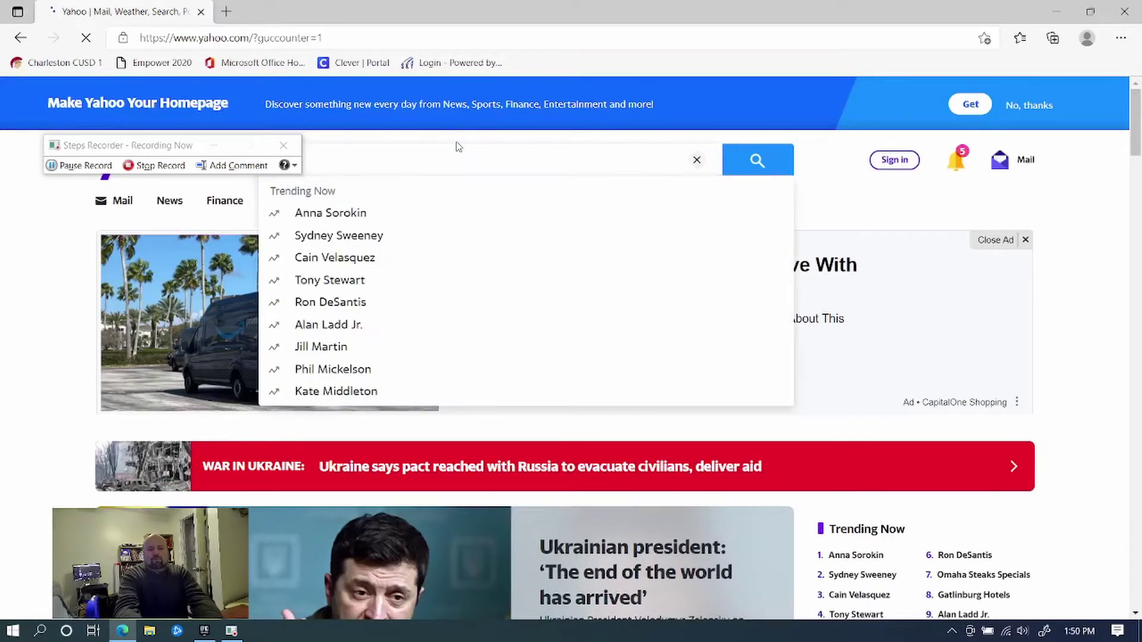
type("today's ")
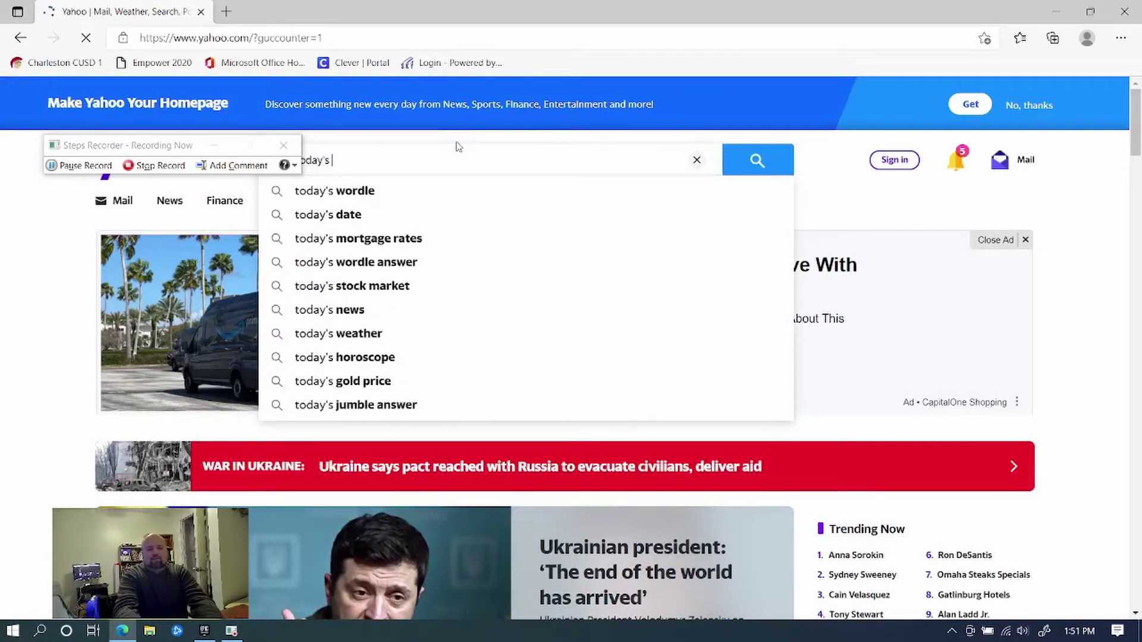
type("weather")
key("Return")
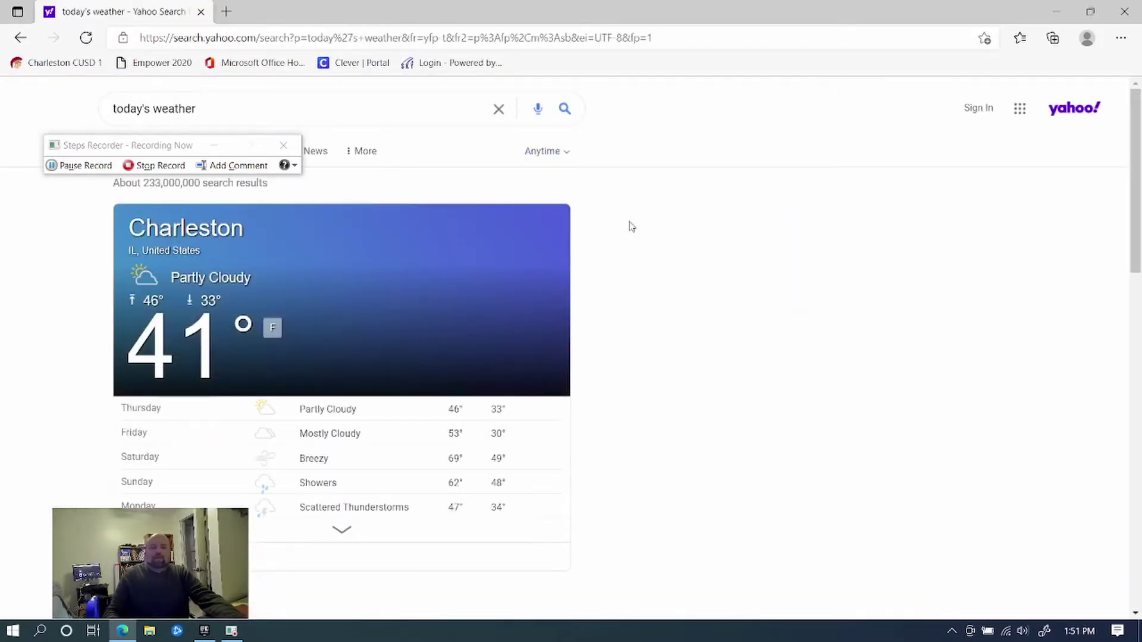
scroll(618, 224, "down", 10)
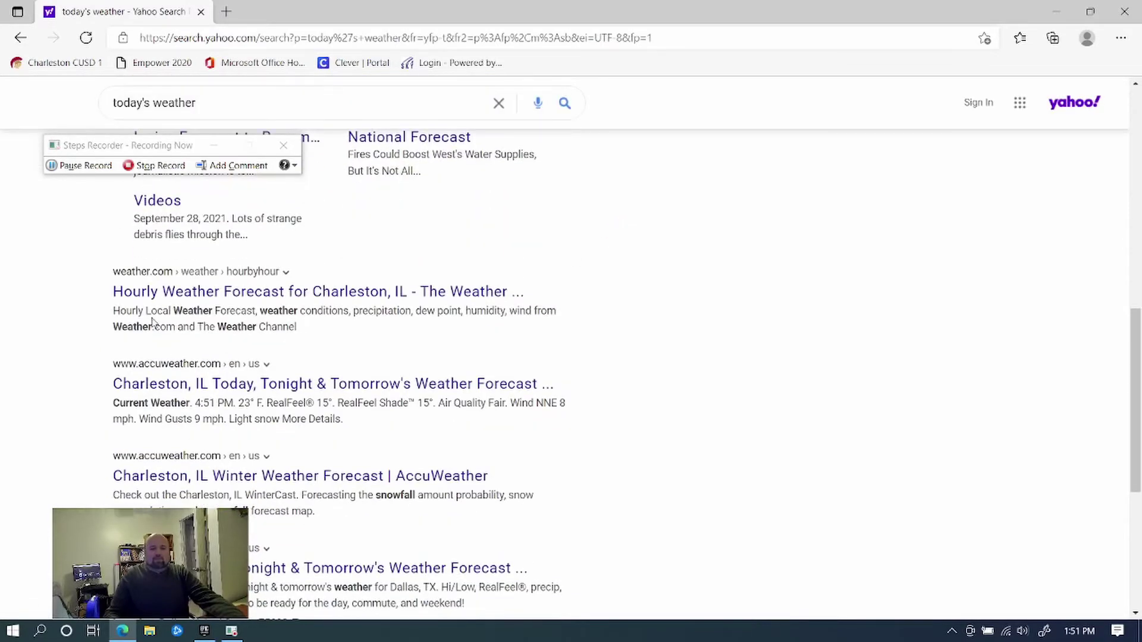
left_click(149, 296)
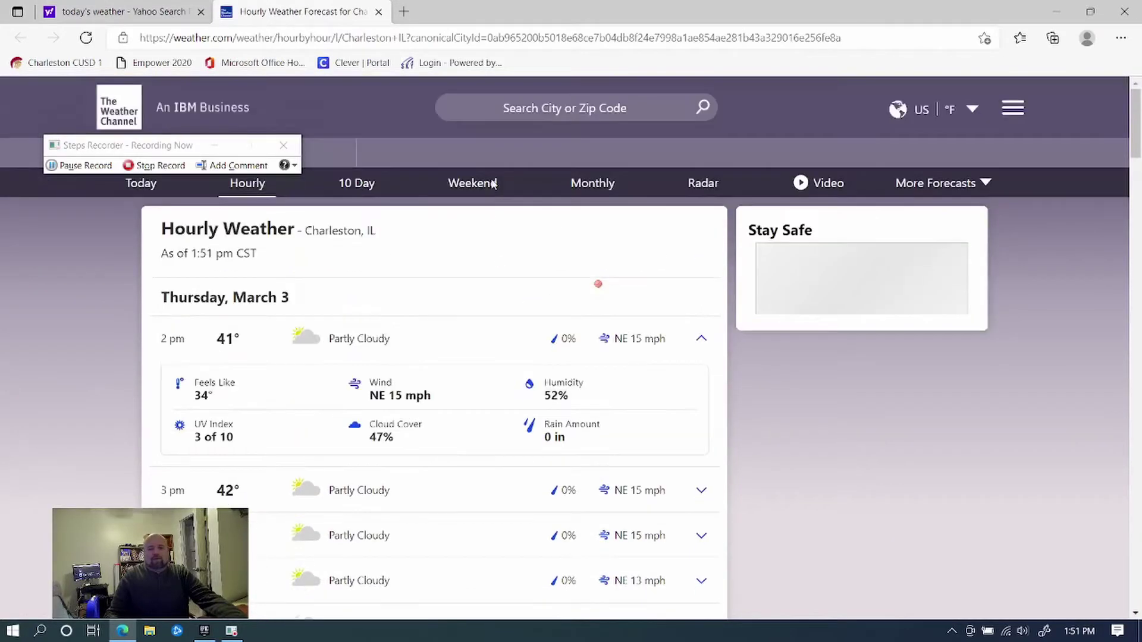
- Look up 12345 on weather.com and open the hourly forecast for Strogino, Moscow
left_click(587, 105)
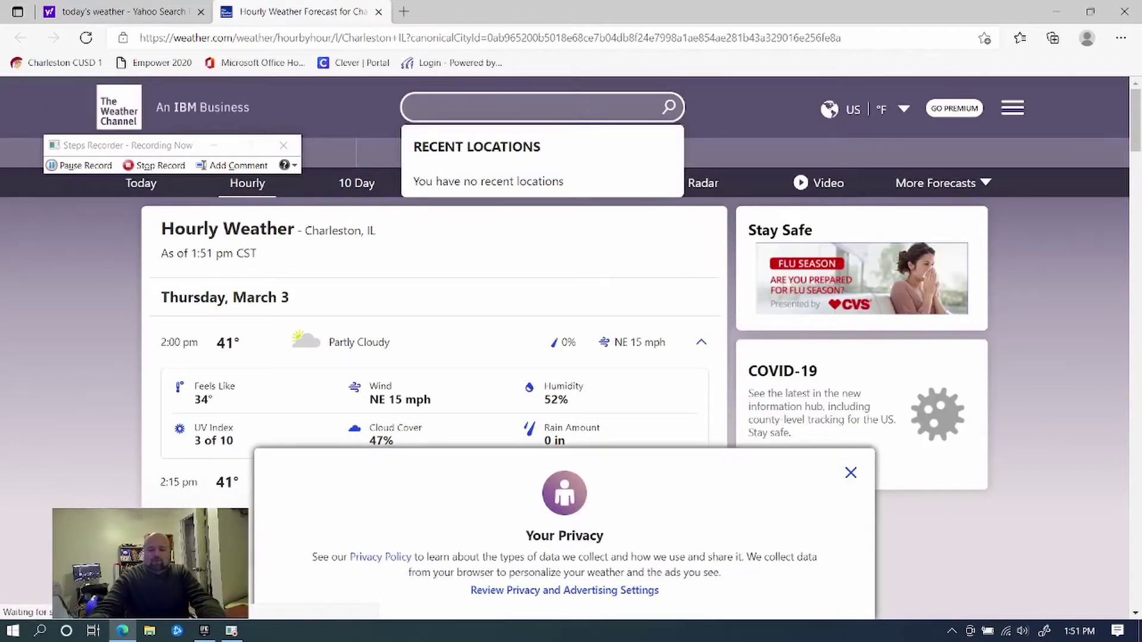
type("12345")
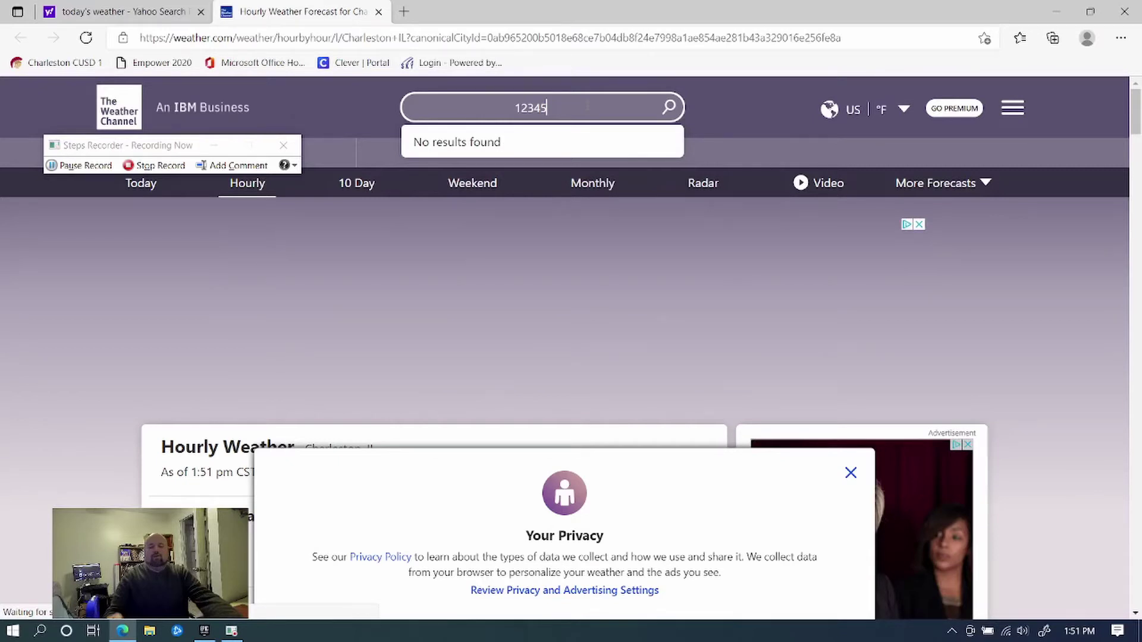
left_click(146, 239)
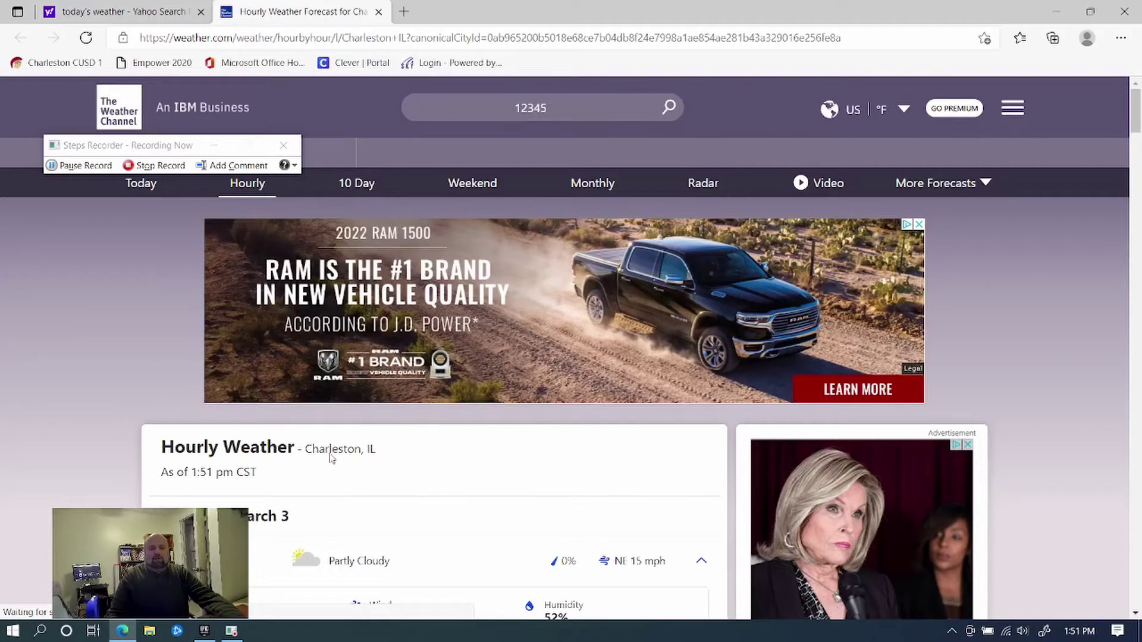
mouse_move(524, 108)
left_mouse_down()
mouse_move(565, 102)
mouse_move(512, 107)
left_mouse_up()
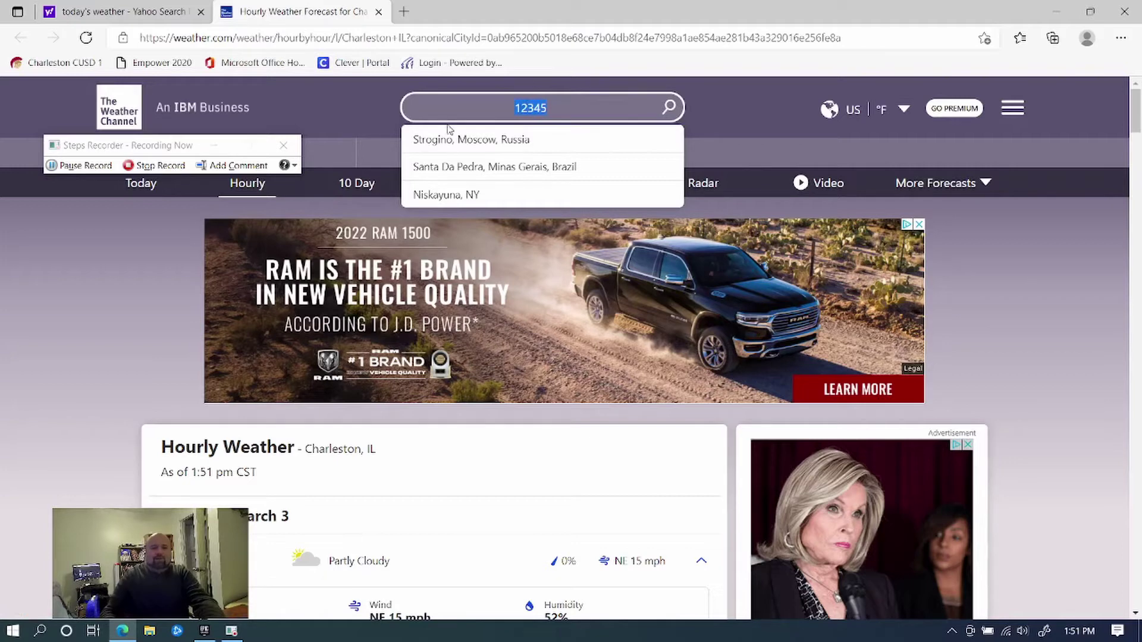
left_click(463, 138)
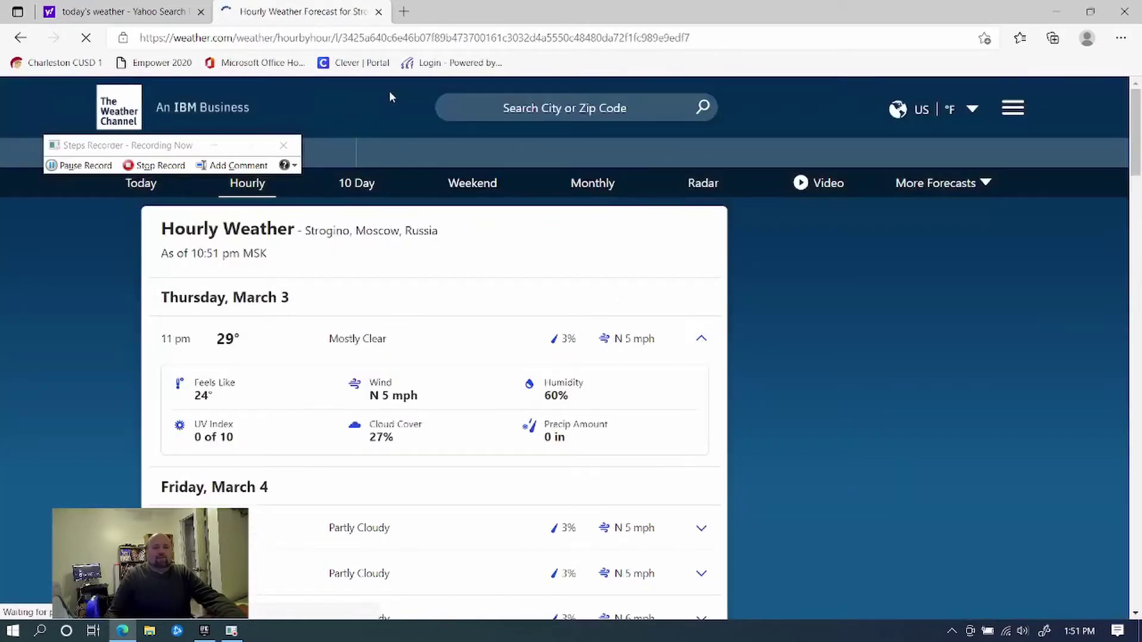
- Scroll through the Strogino forecast, then close its tab
scroll(498, 222, "down", 5)
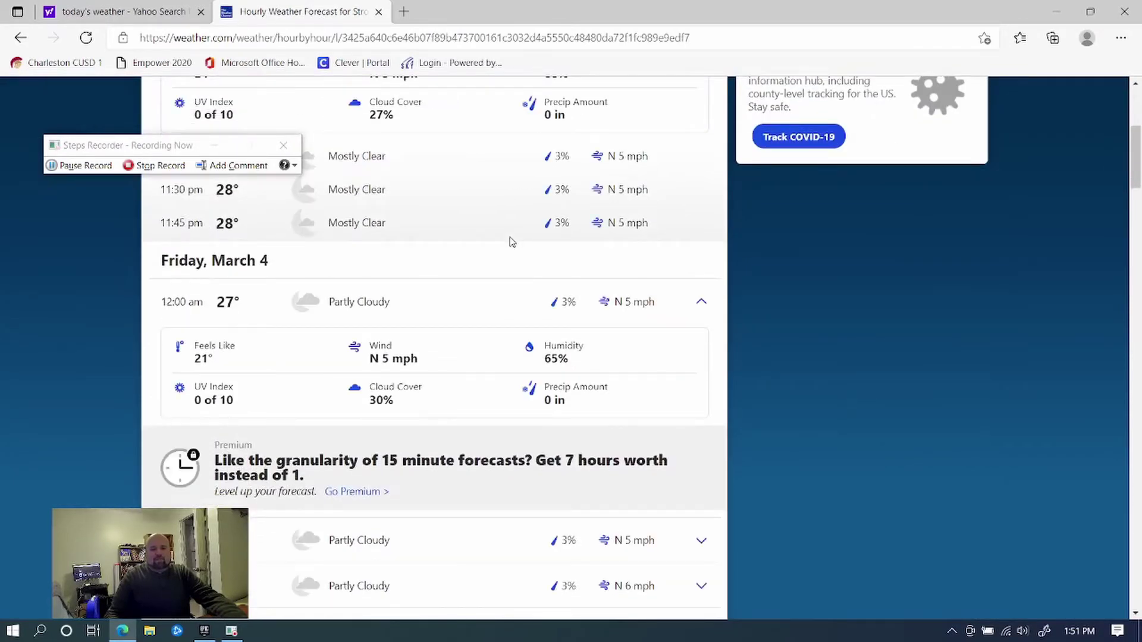
scroll(512, 242, "up", 5)
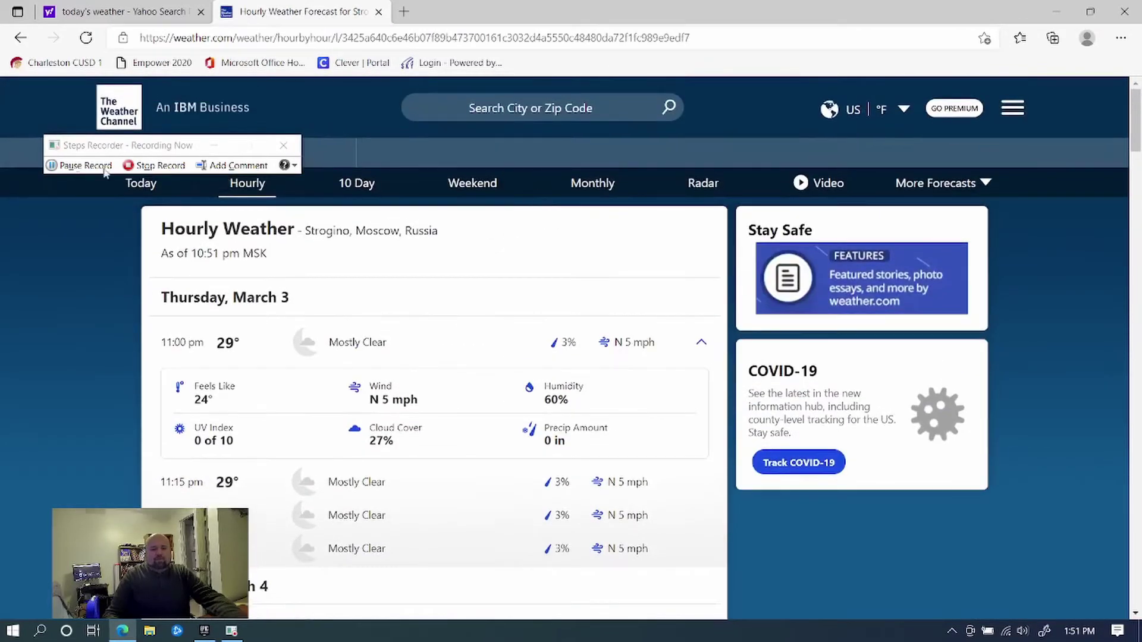
left_click(377, 15)
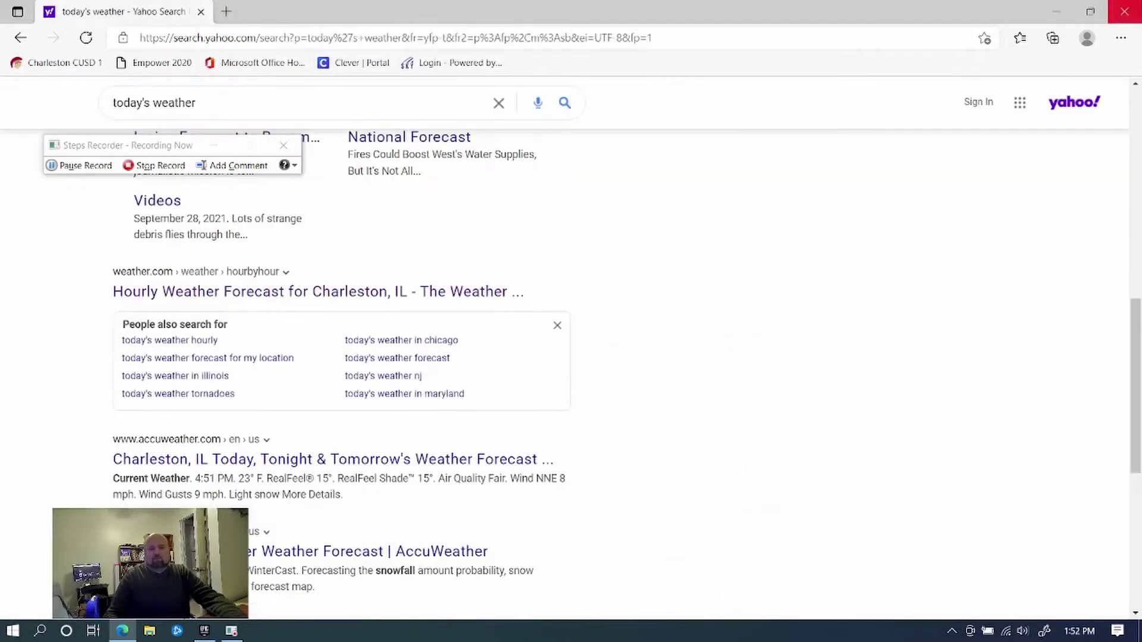
- Close Edge, open Epic Games Launcher, scroll its library, then close the launcher
left_click(1123, 11)
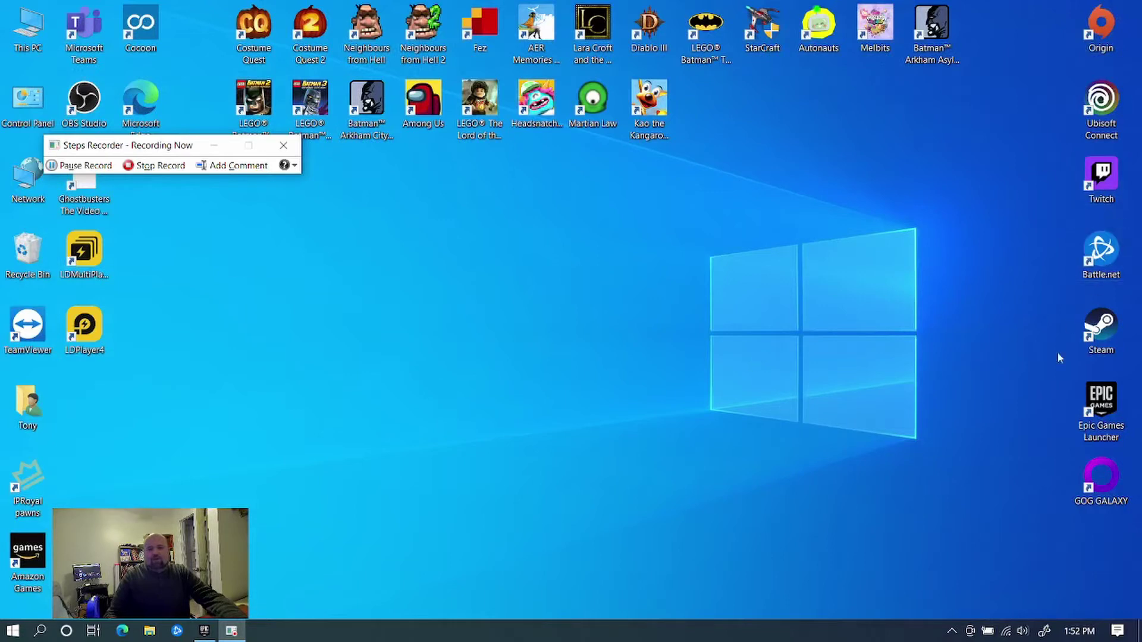
double_click(1113, 426)
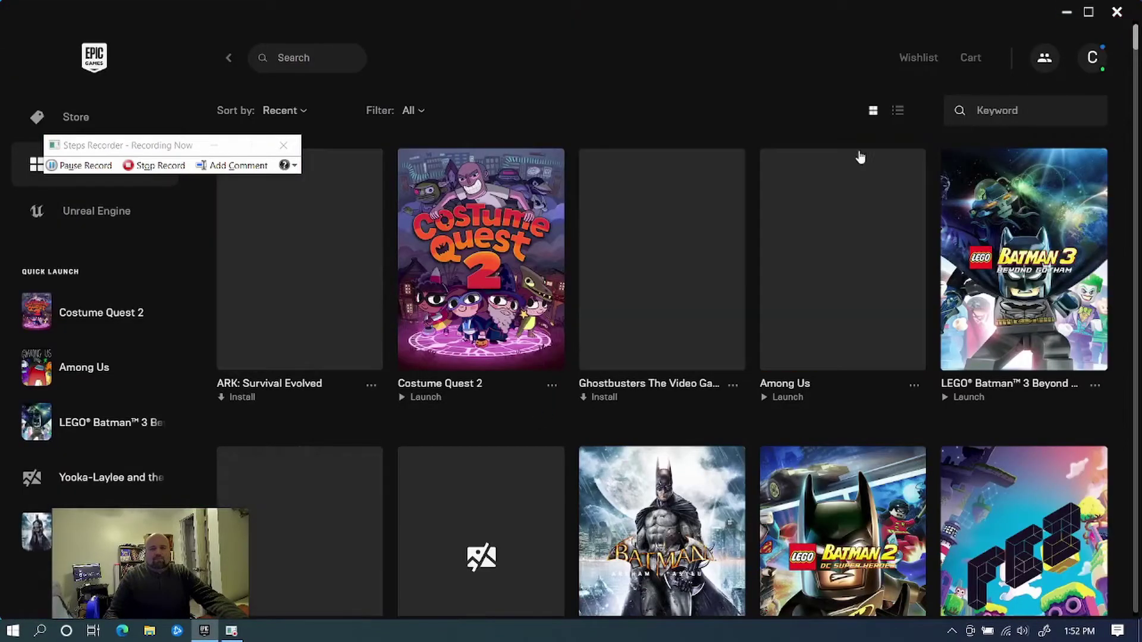
scroll(828, 179, "down", 5)
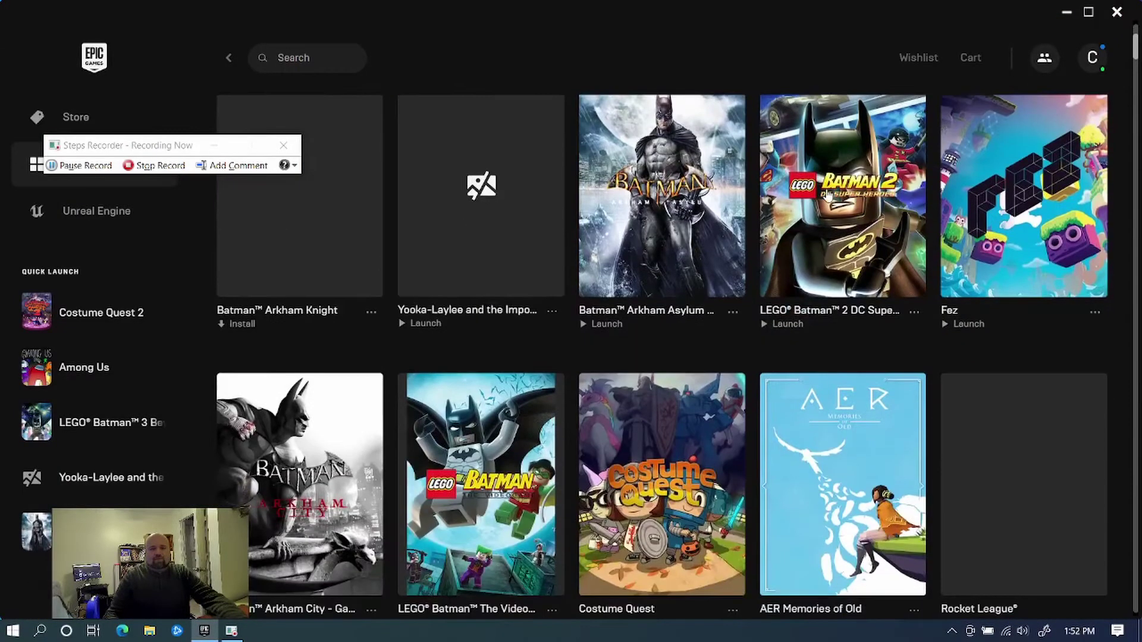
scroll(828, 197, "down", 5)
scroll(824, 198, "up", 5)
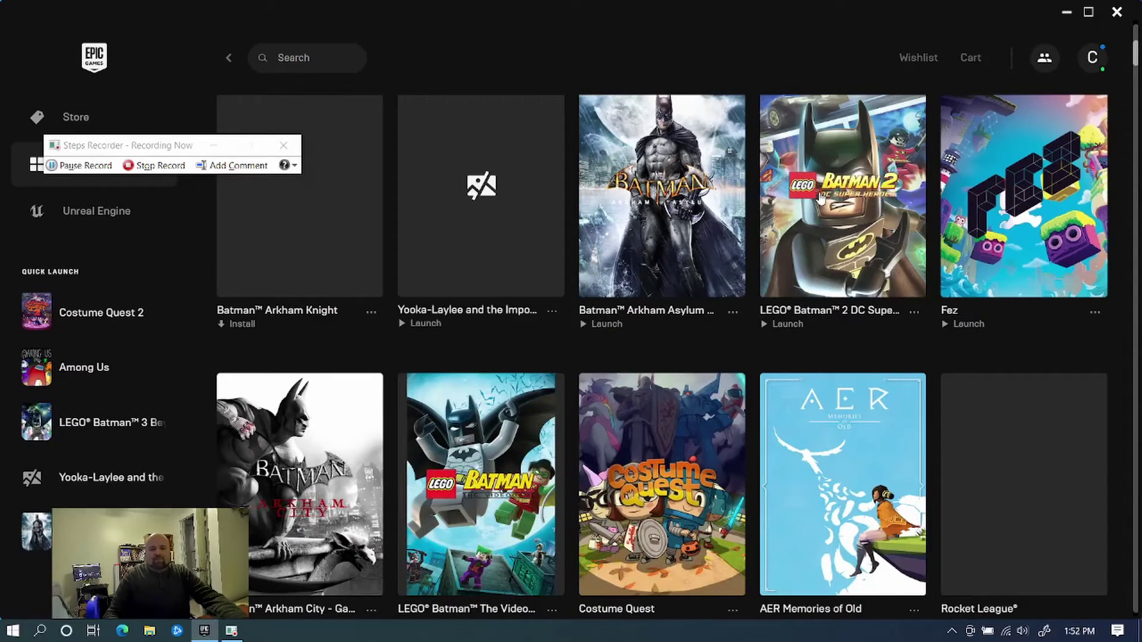
scroll(821, 198, "up", 3)
left_click(1118, 13)
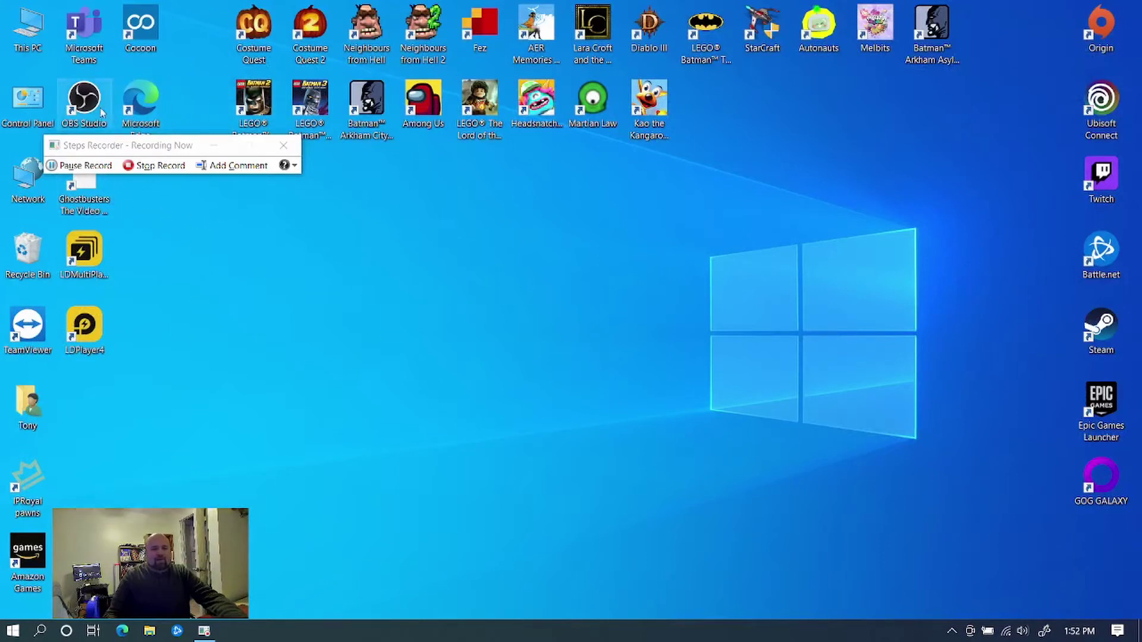
- Open Power Options via the desktop Control Panel, close it, and stop recording
double_click(27, 121)
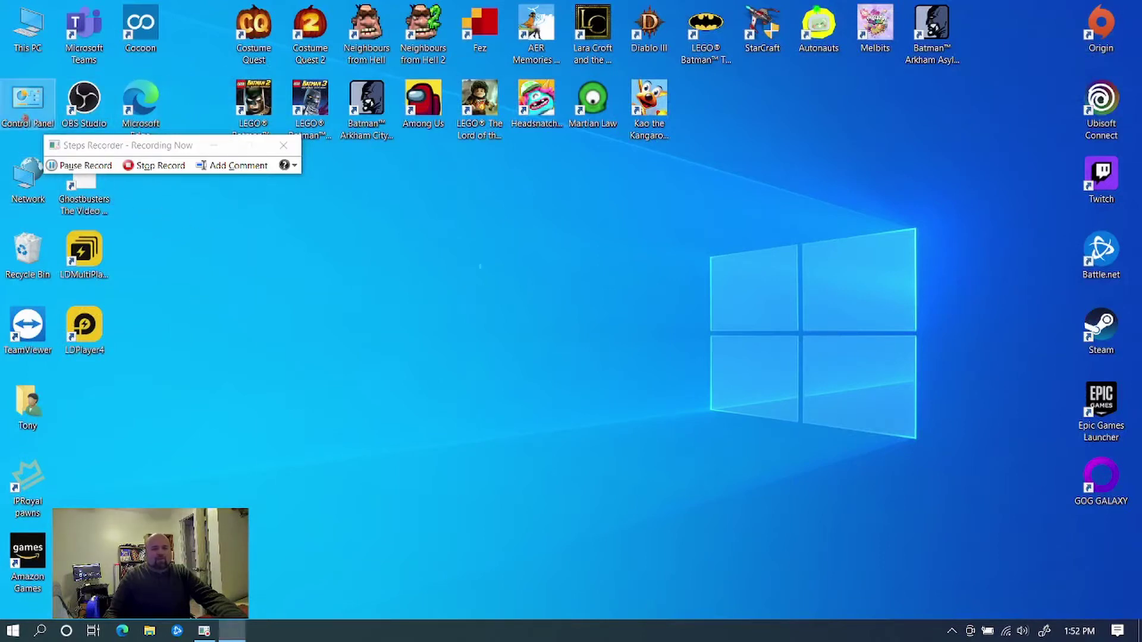
scroll(686, 447, "down", 2)
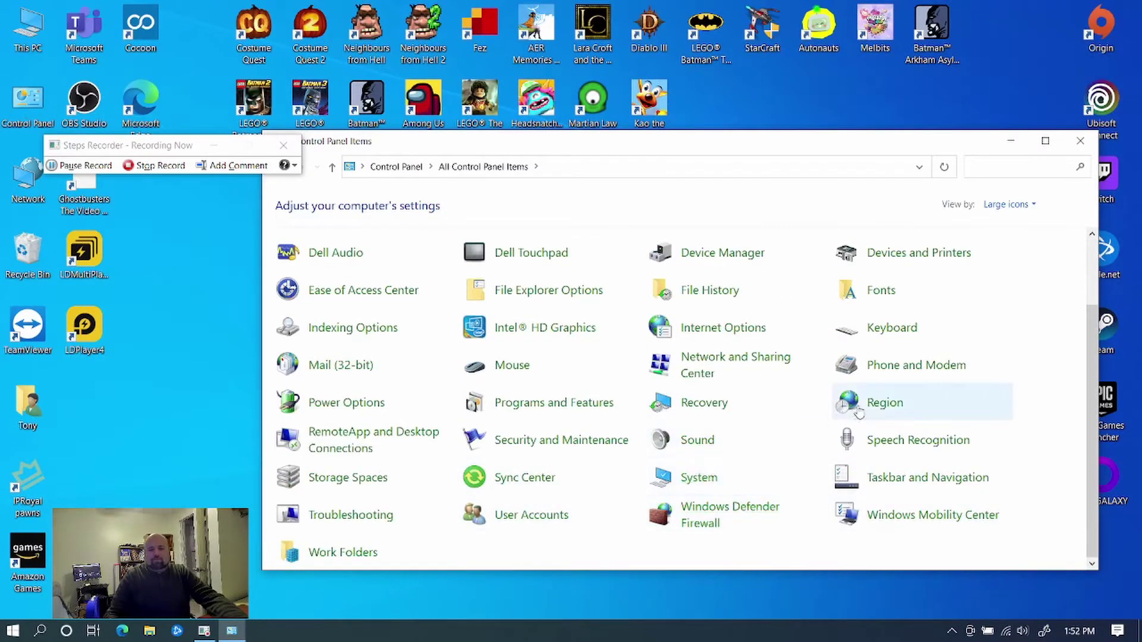
left_click(352, 401)
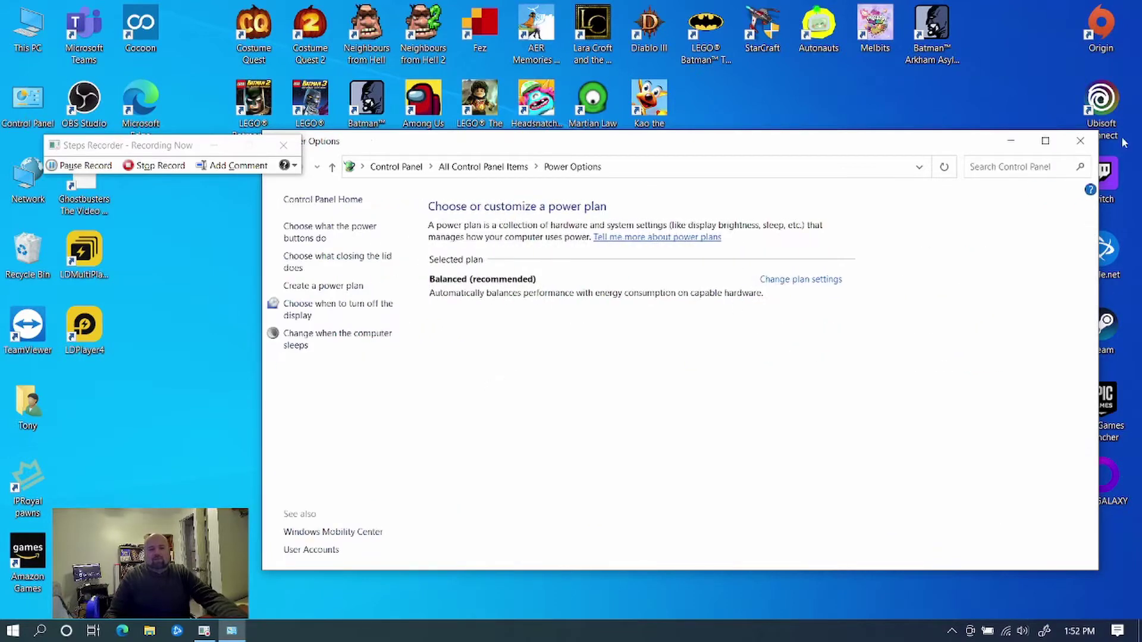
left_click(1080, 141)
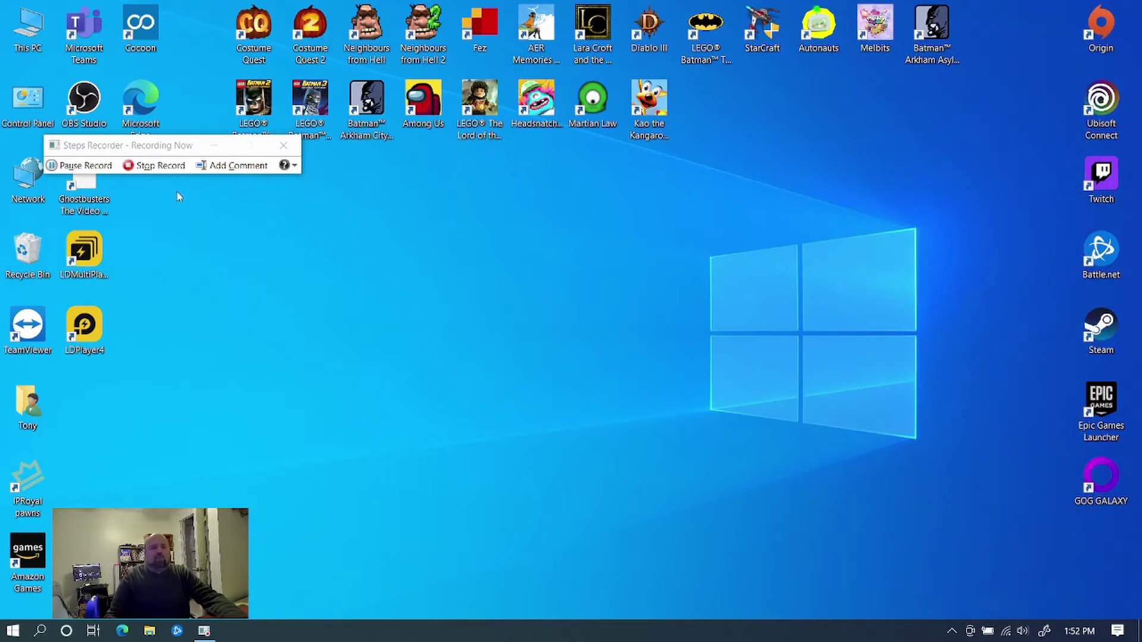
left_click(159, 166)
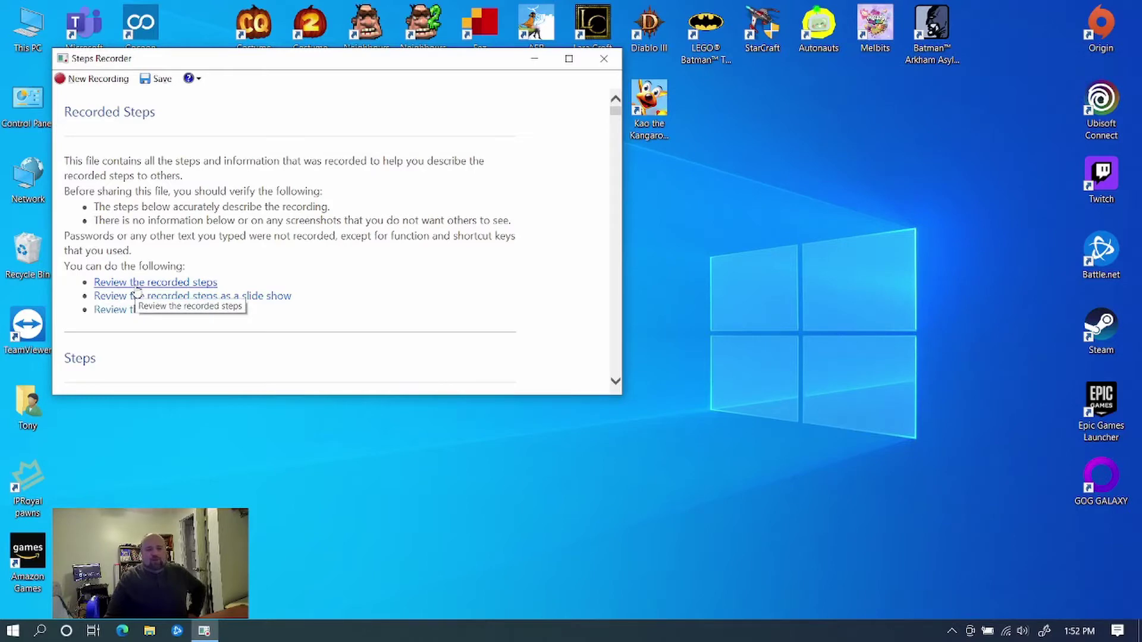
- Jump to the report's recorded steps list and maximize the Steps Recorder window
scroll(349, 202, "down", 5)
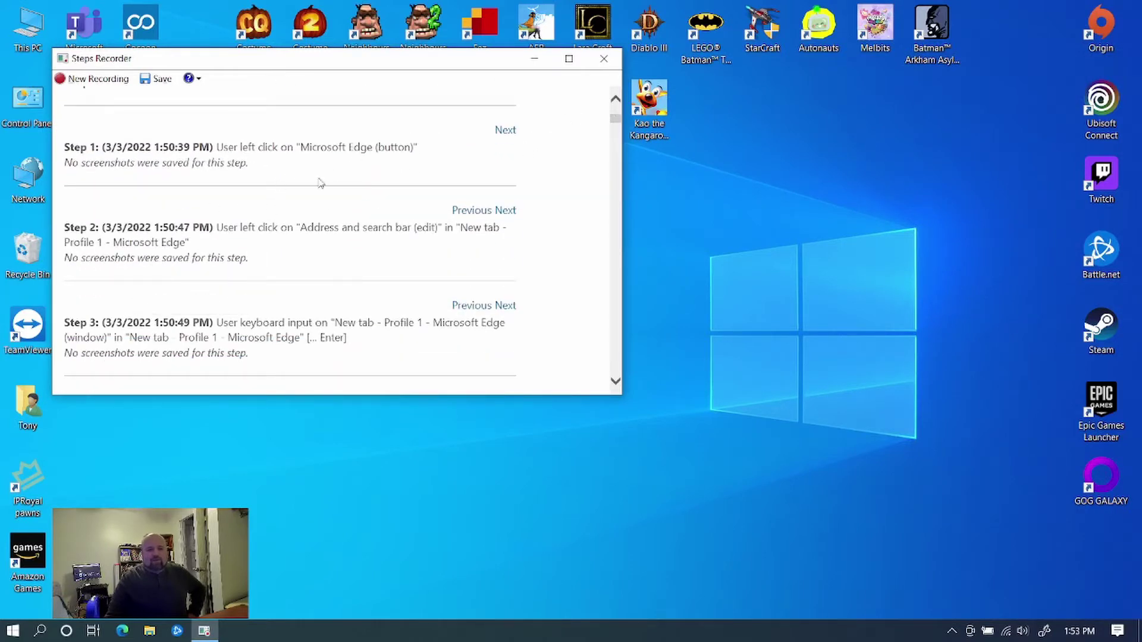
scroll(303, 256, "down", 1)
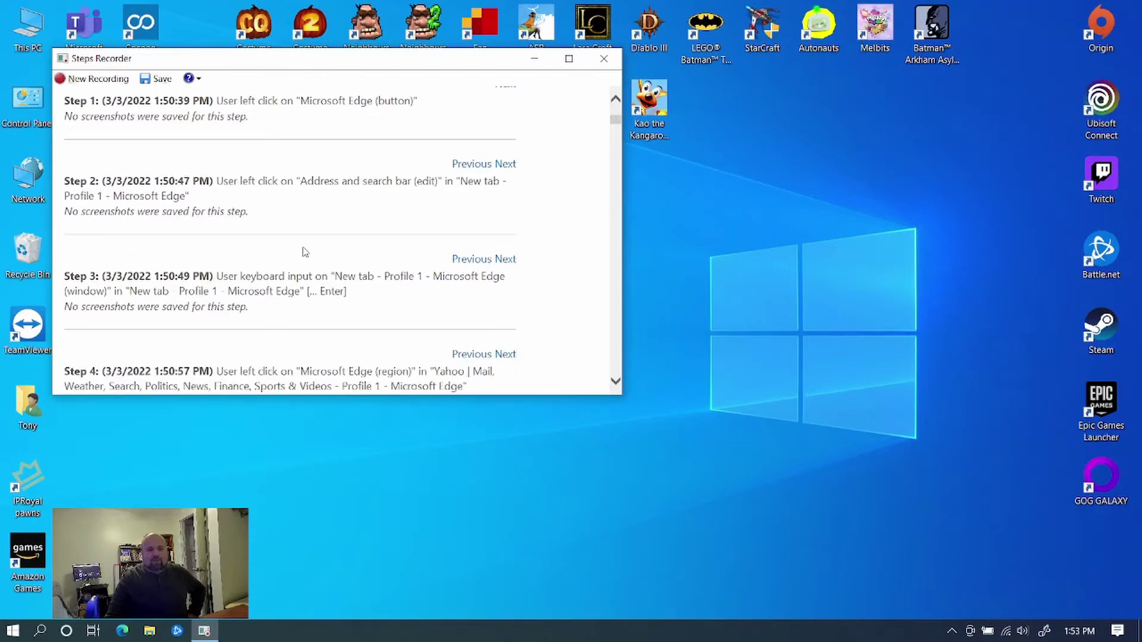
scroll(303, 252, "up", 6)
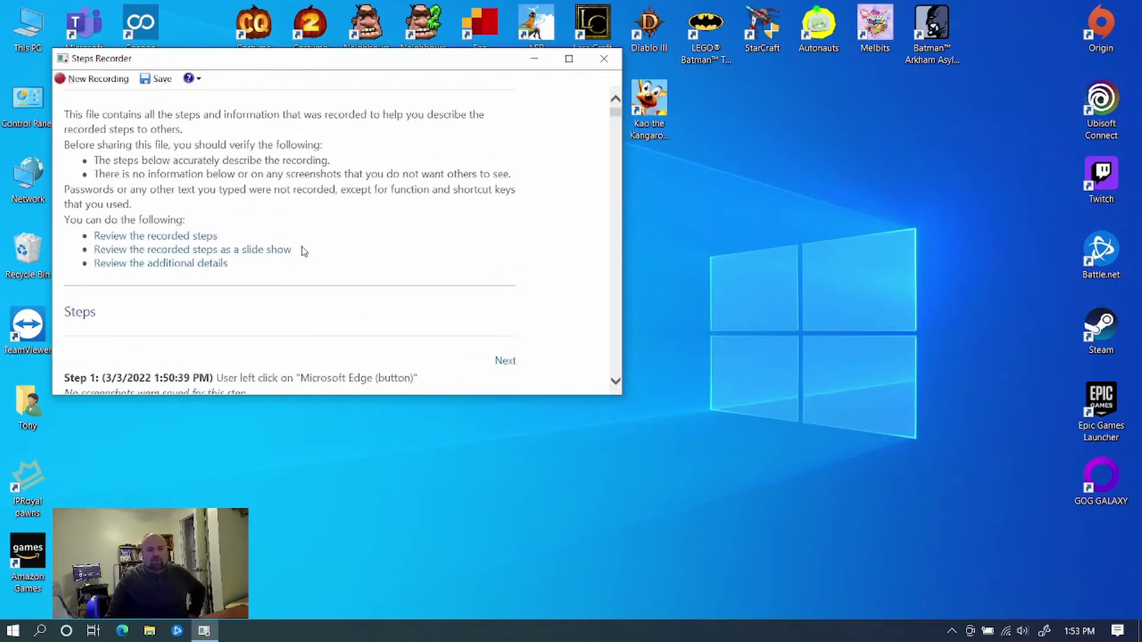
left_click(181, 237)
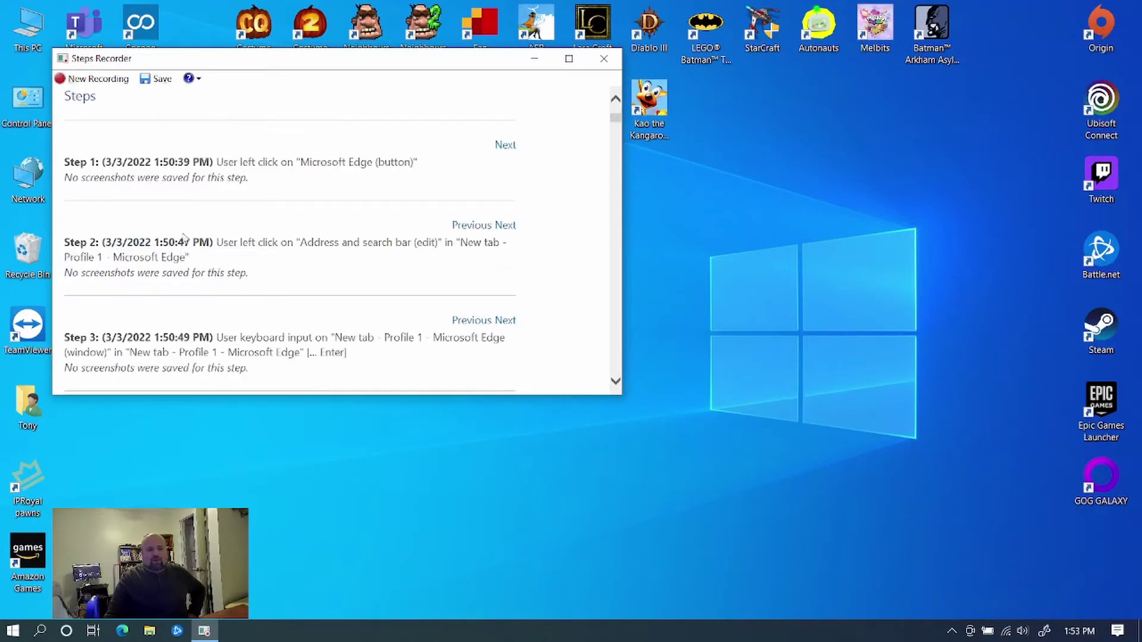
left_click(568, 59)
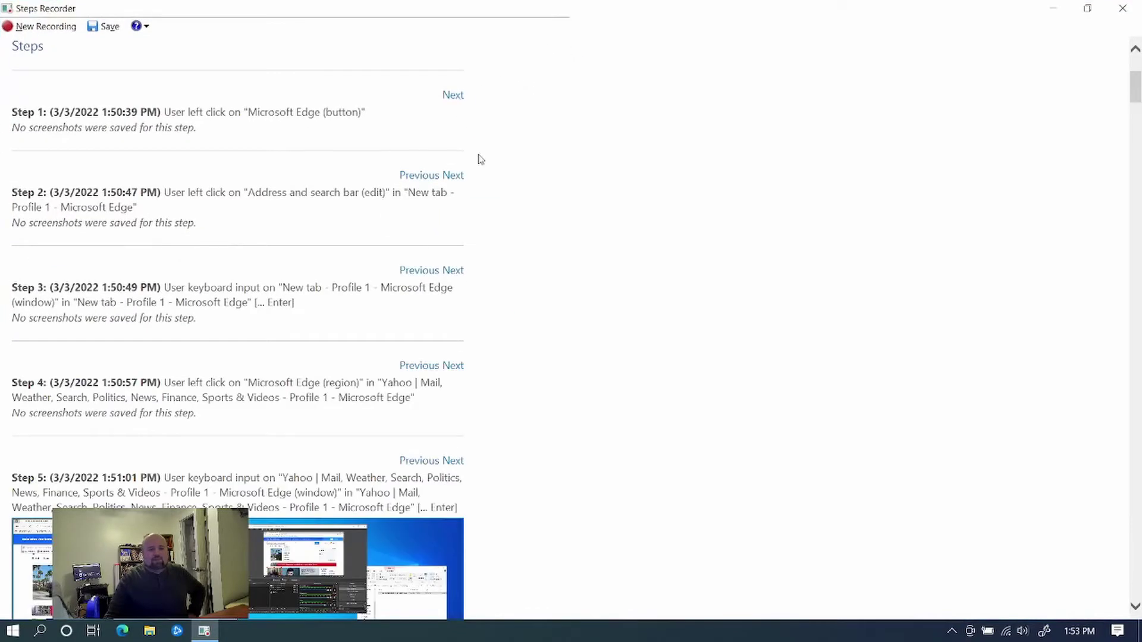
scroll(479, 158, "up", 3)
scroll(480, 160, "down", 3)
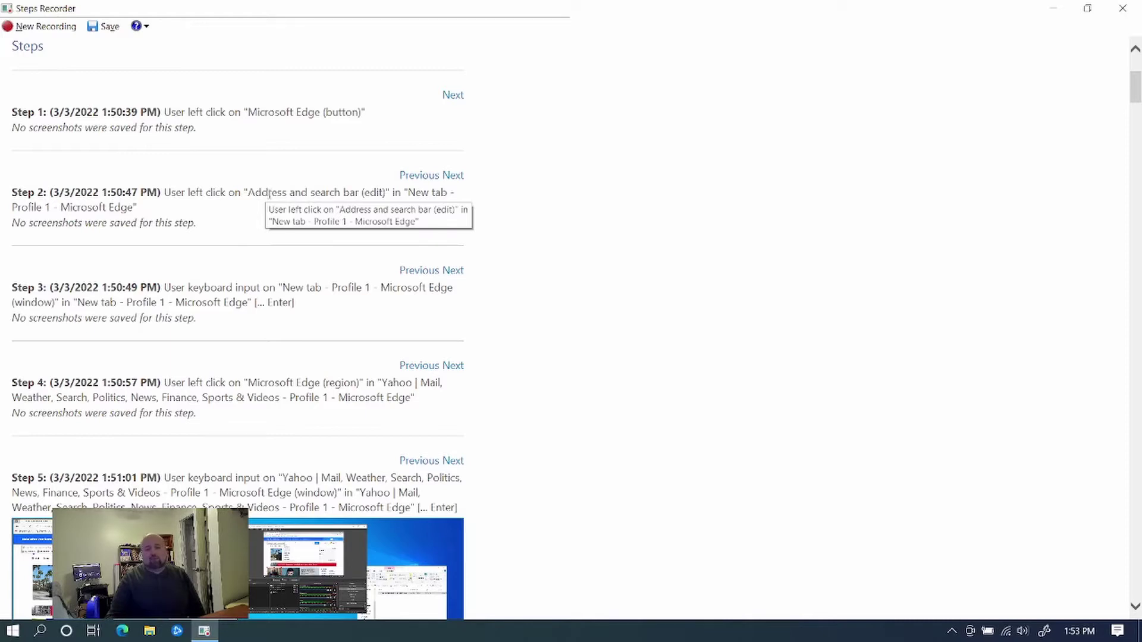
scroll(269, 193, "down", 1)
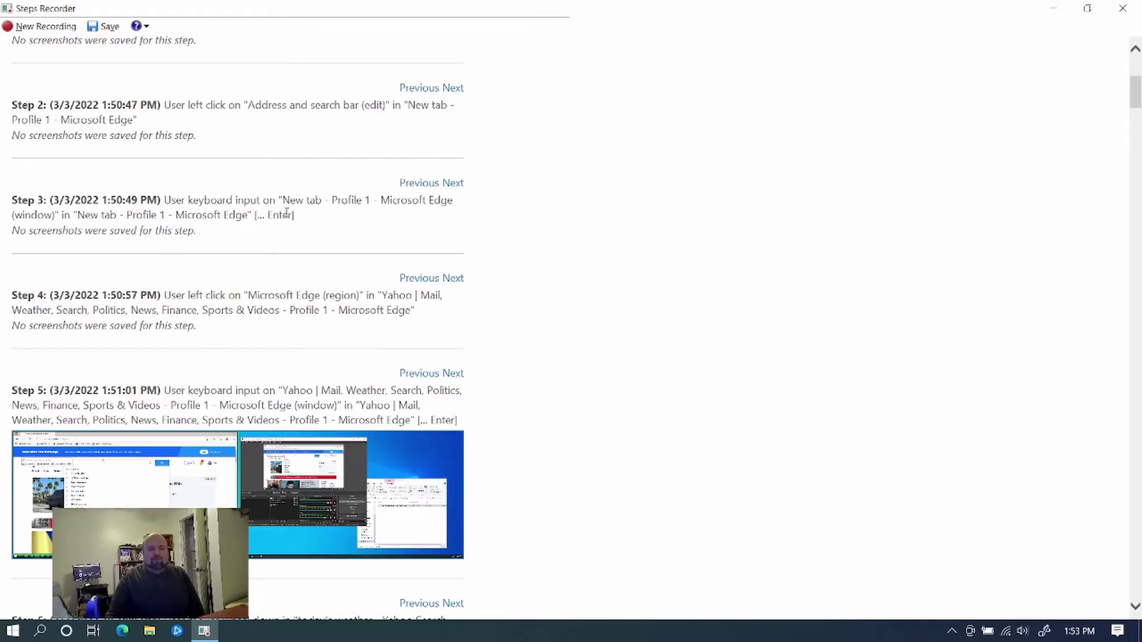
scroll(284, 263, "down", 3)
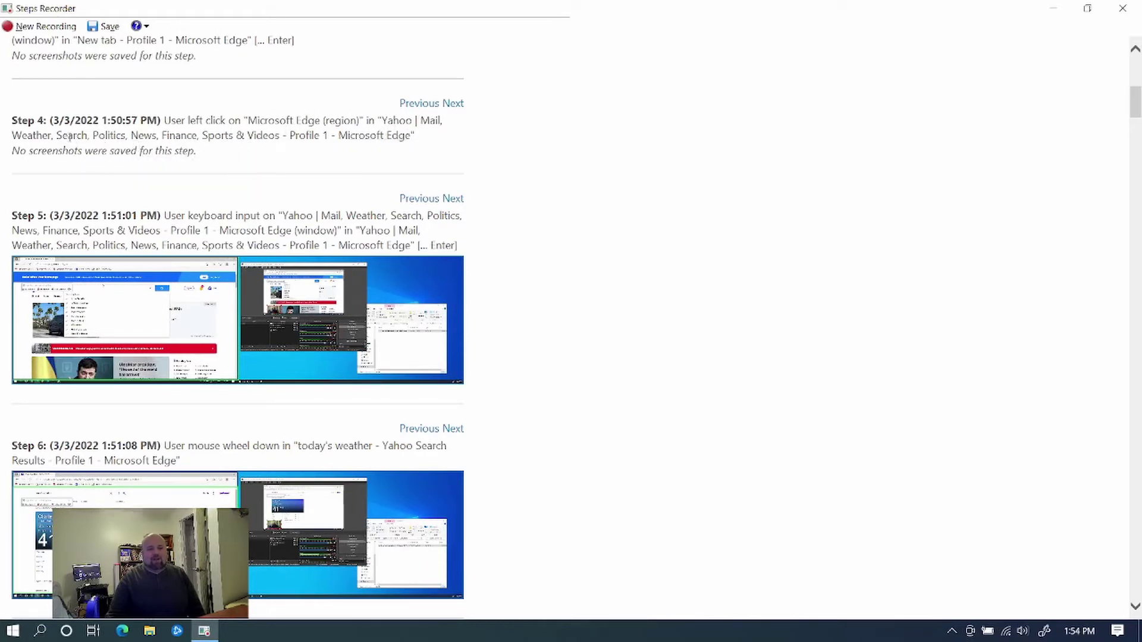
scroll(198, 119, "down", 2)
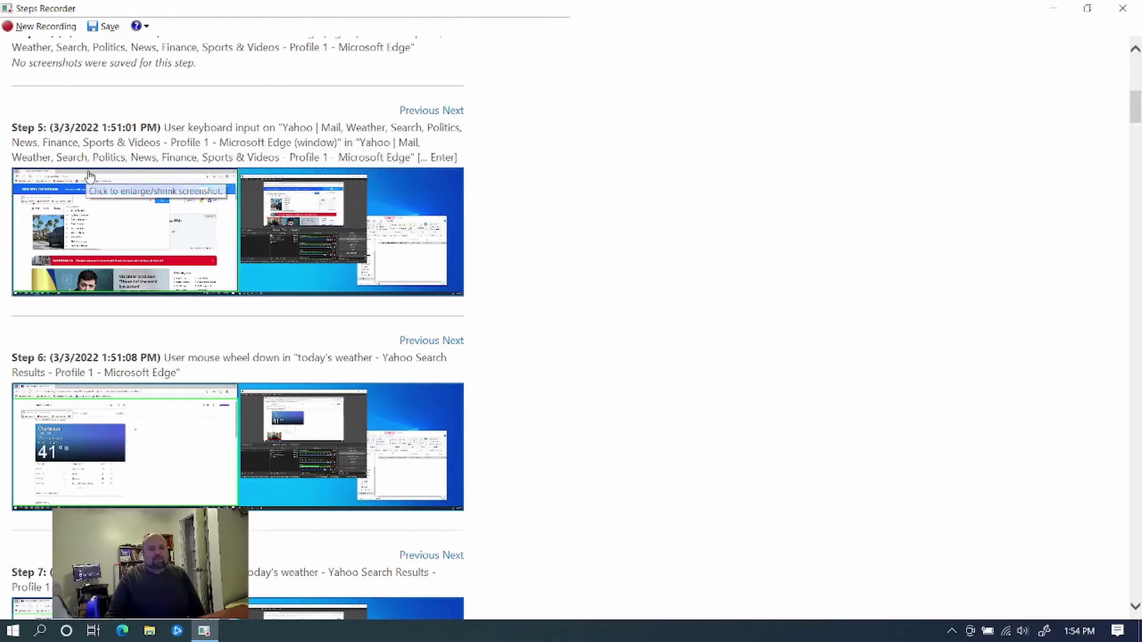
left_click(90, 237)
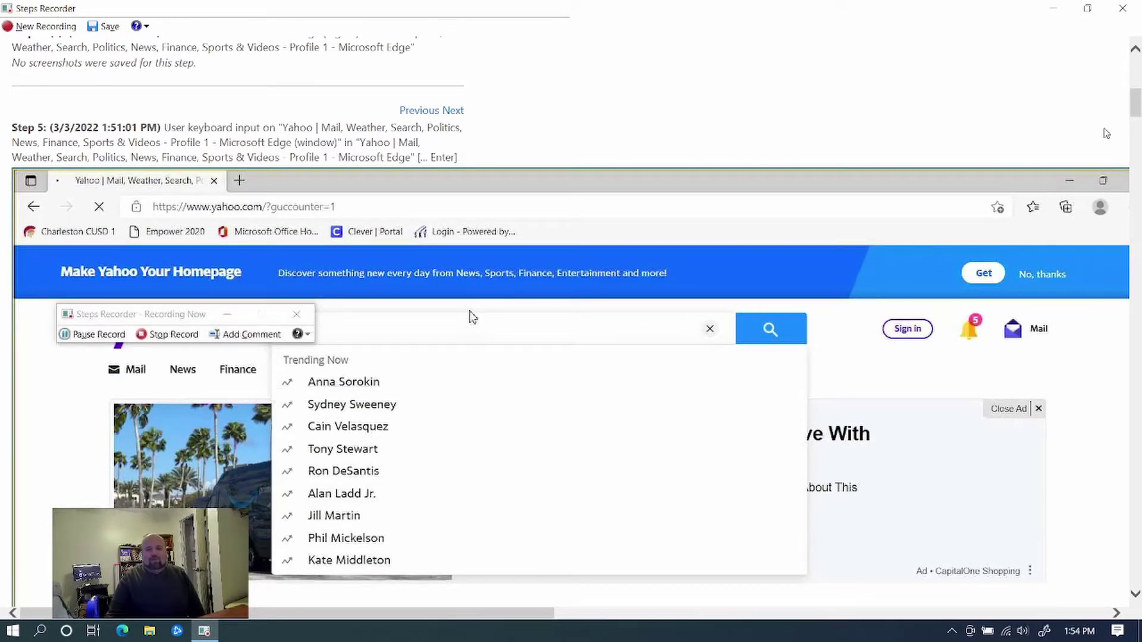
left_click(663, 266)
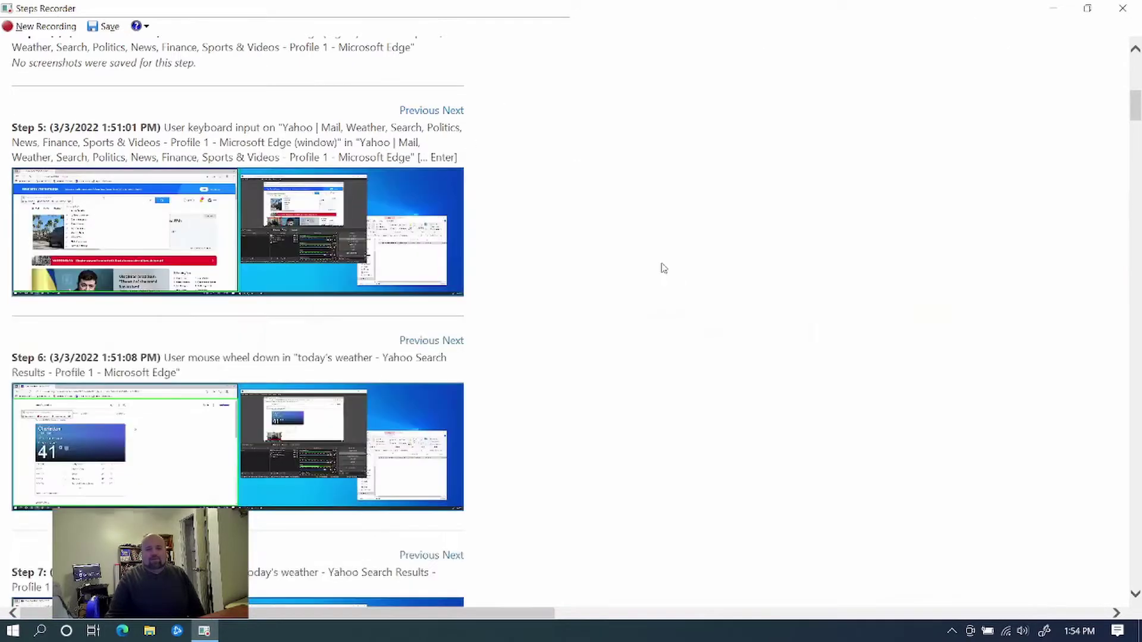
left_click(324, 230)
left_click(580, 301)
scroll(228, 250, "down", 4)
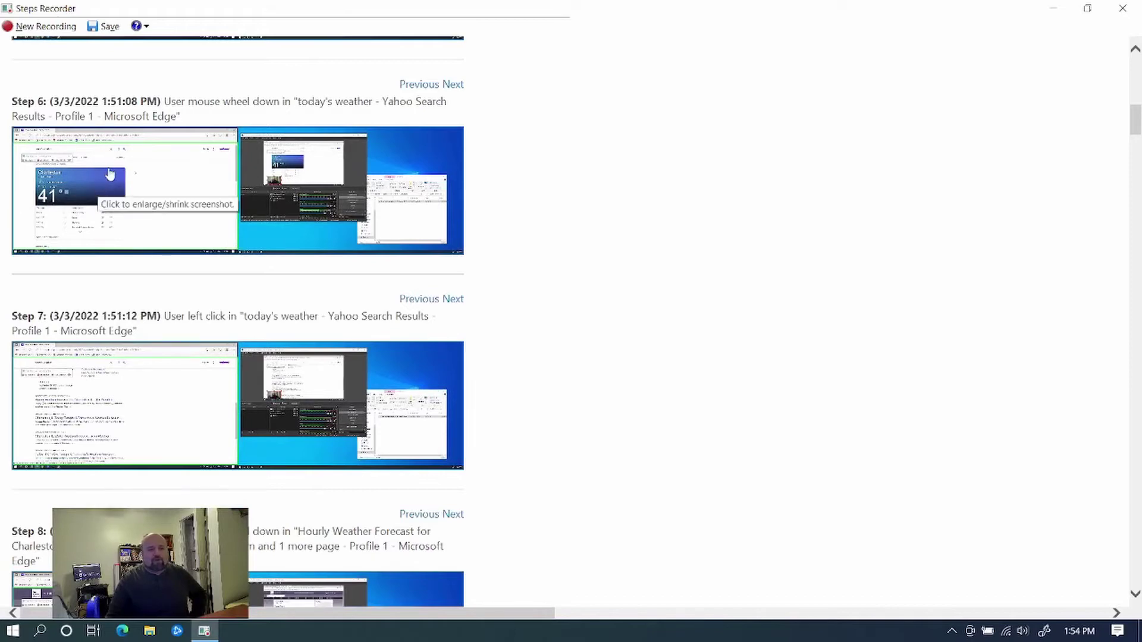
scroll(120, 261, "down", 1)
scroll(119, 260, "down", 4)
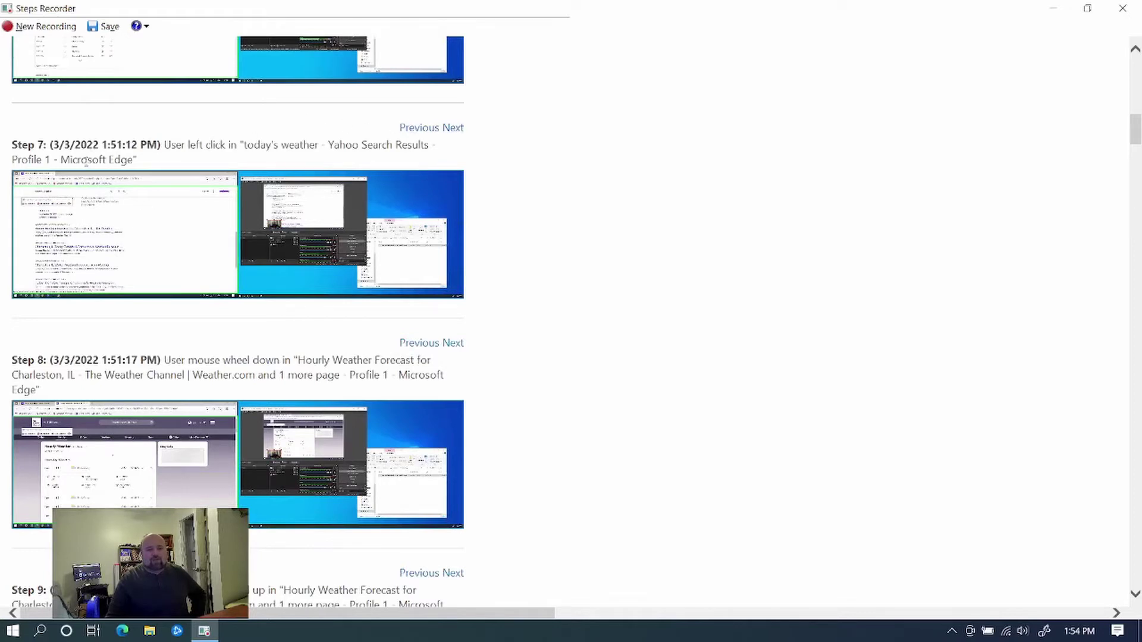
left_click(119, 263)
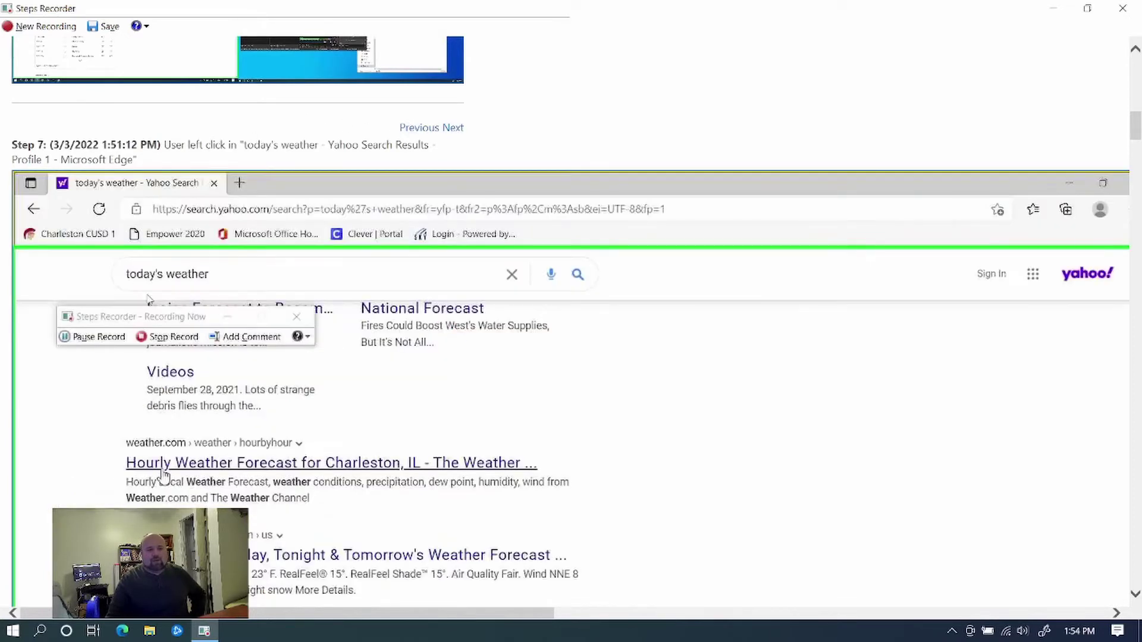
scroll(160, 437, "down", 1)
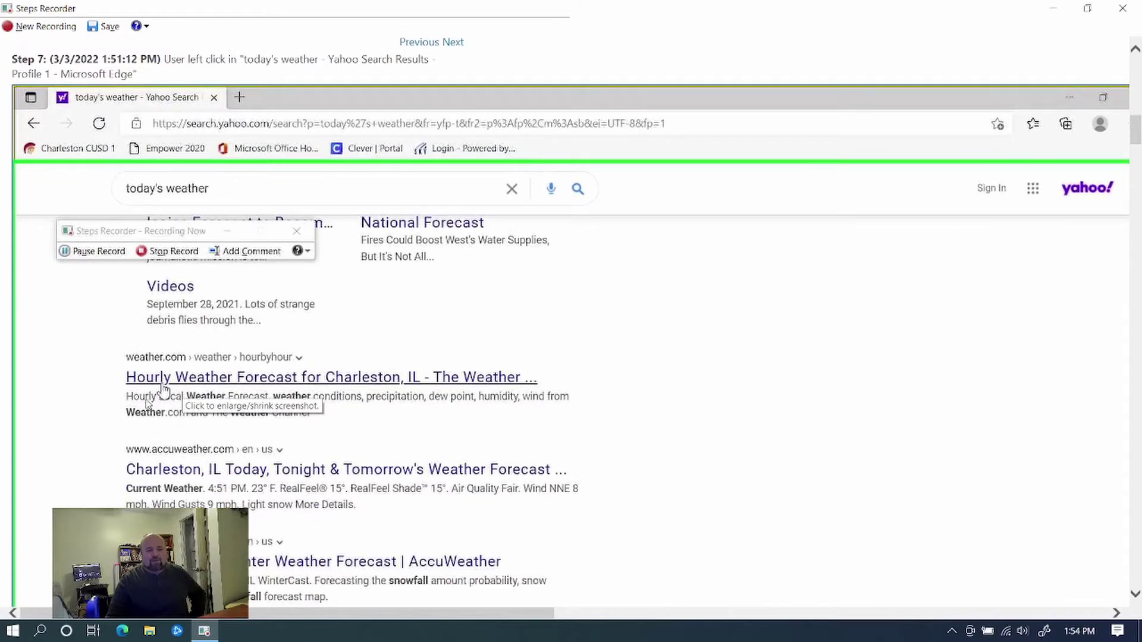
left_click(573, 204)
scroll(184, 369, "down", 3)
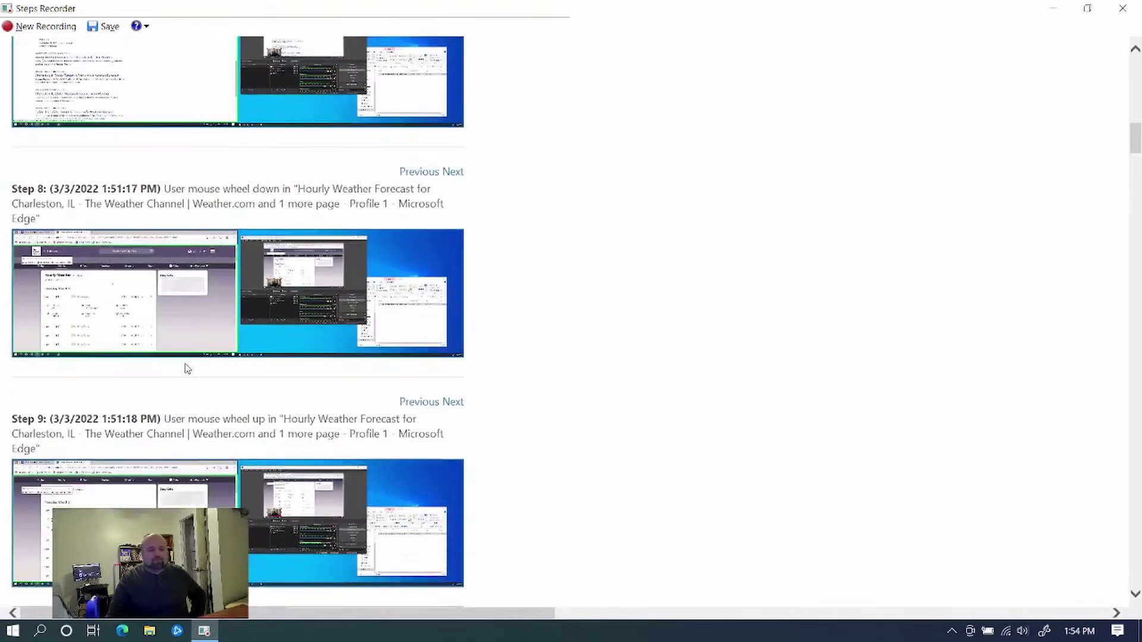
scroll(180, 294, "down", 1)
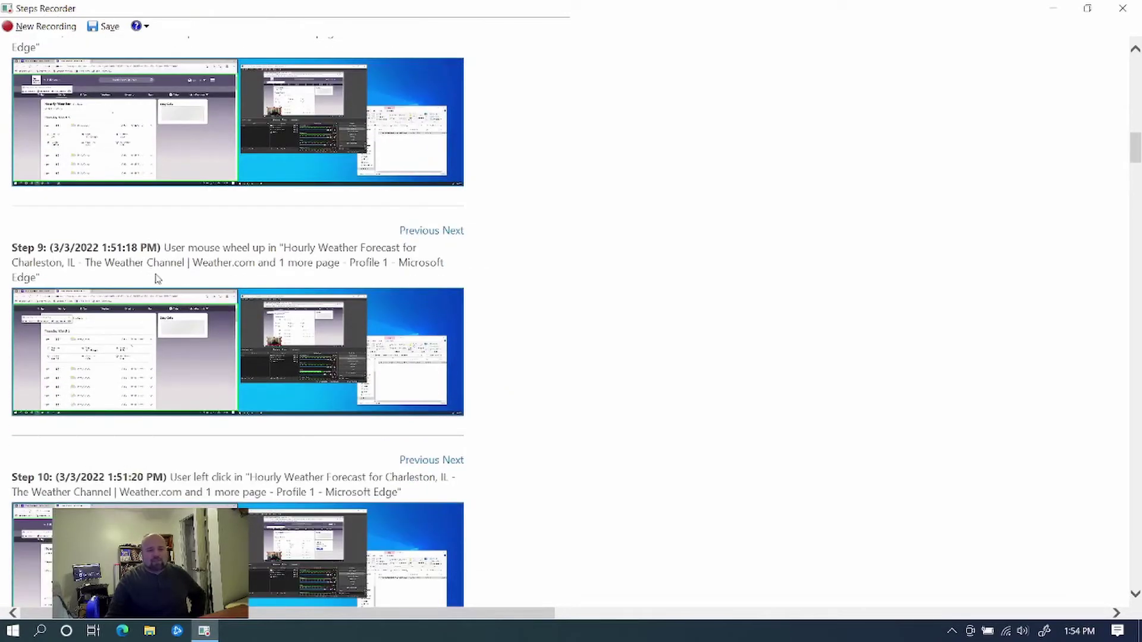
scroll(157, 277, "down", 1)
scroll(151, 253, "down", 3)
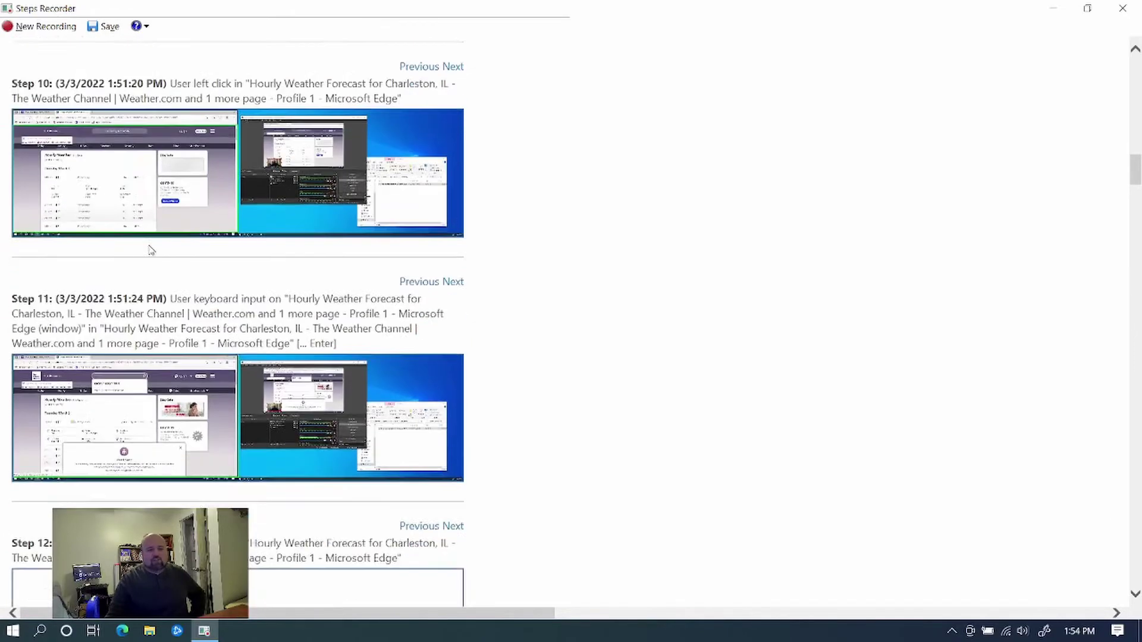
scroll(150, 250, "down", 1)
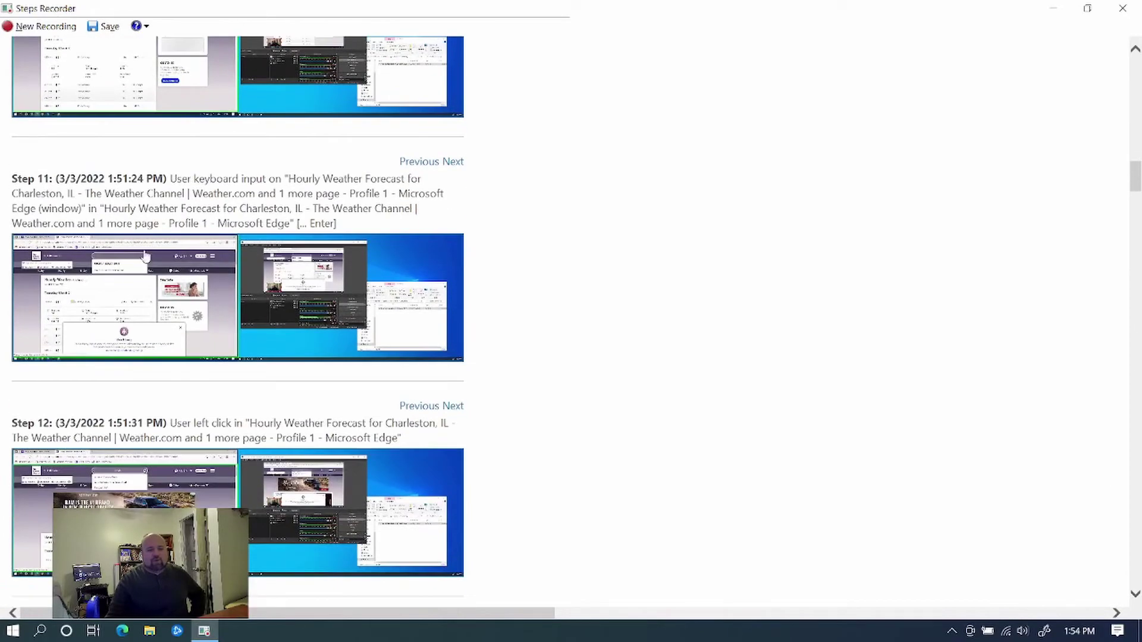
left_click(131, 327)
scroll(386, 234, "down", 4)
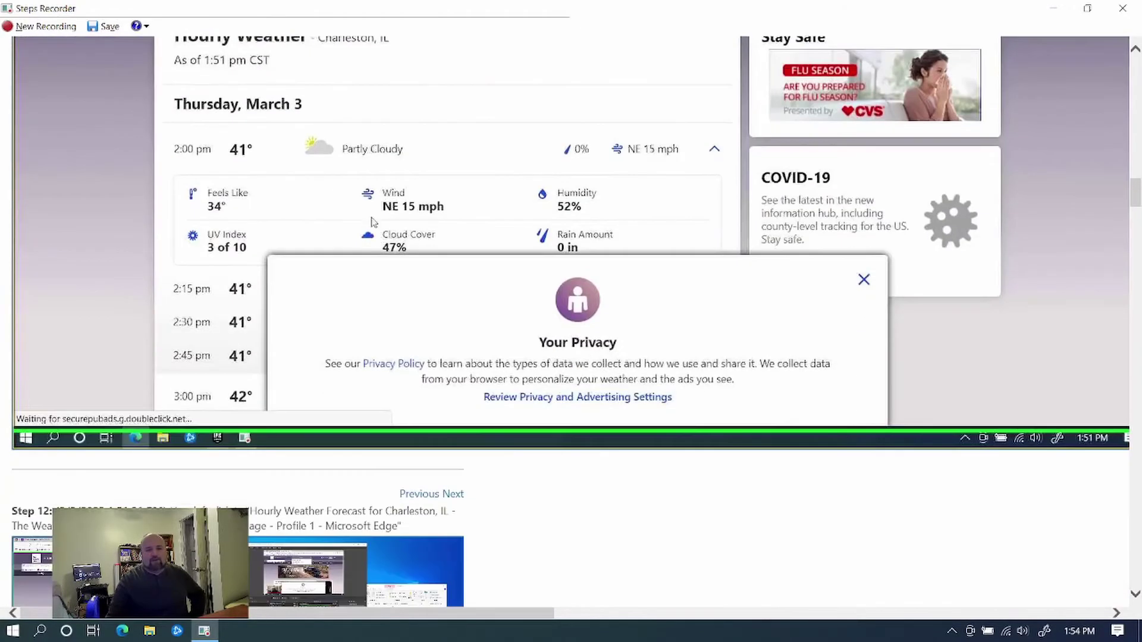
scroll(371, 202, "up", 3)
scroll(367, 194, "down", 4)
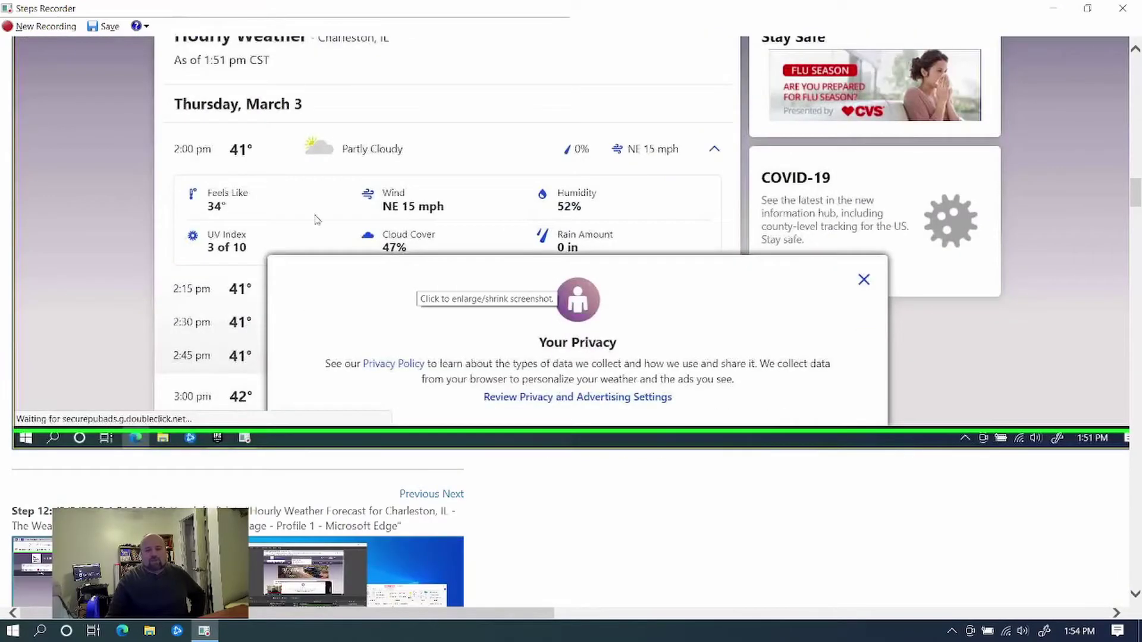
scroll(316, 208, "down", 6)
scroll(301, 211, "down", 6)
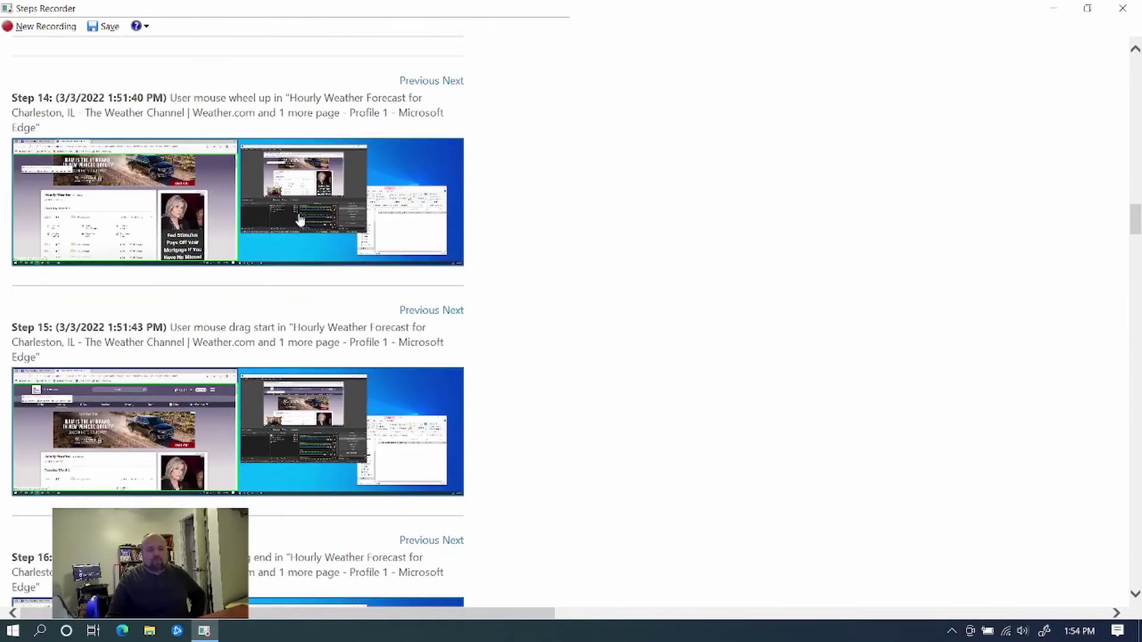
scroll(119, 233, "down", 1)
scroll(119, 234, "down", 12)
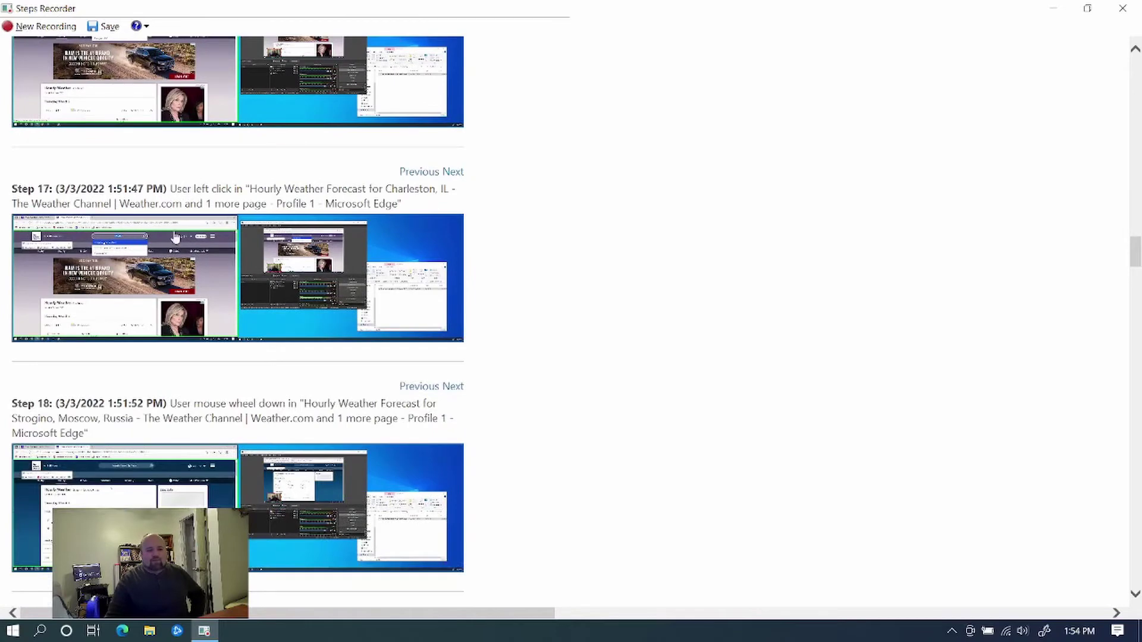
scroll(270, 181, "up", 5)
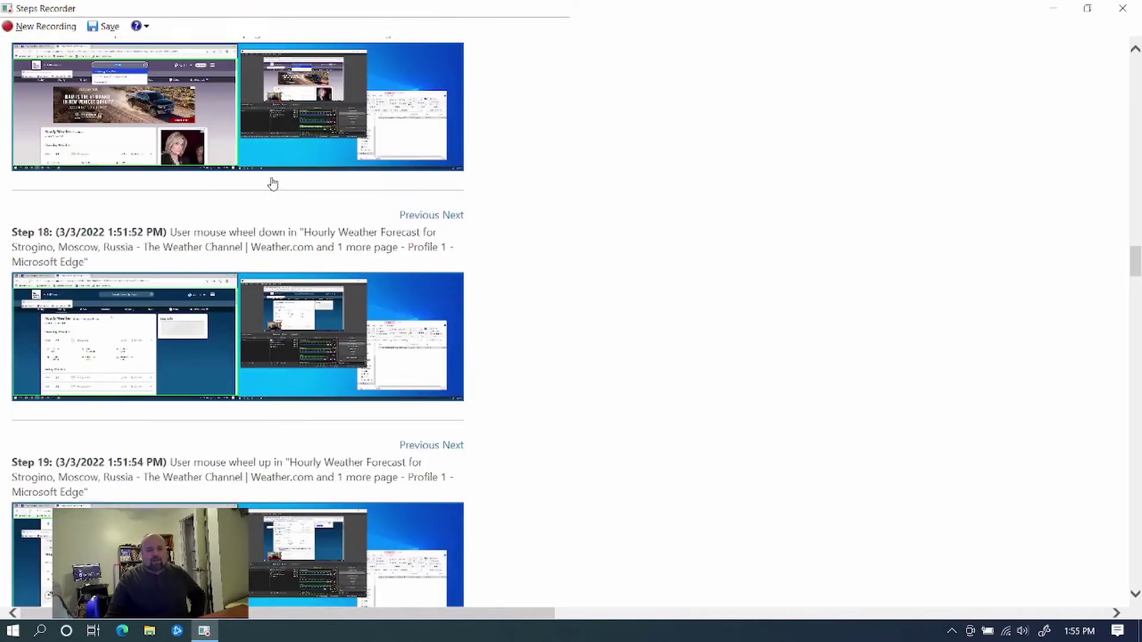
scroll(141, 321, "down", 3)
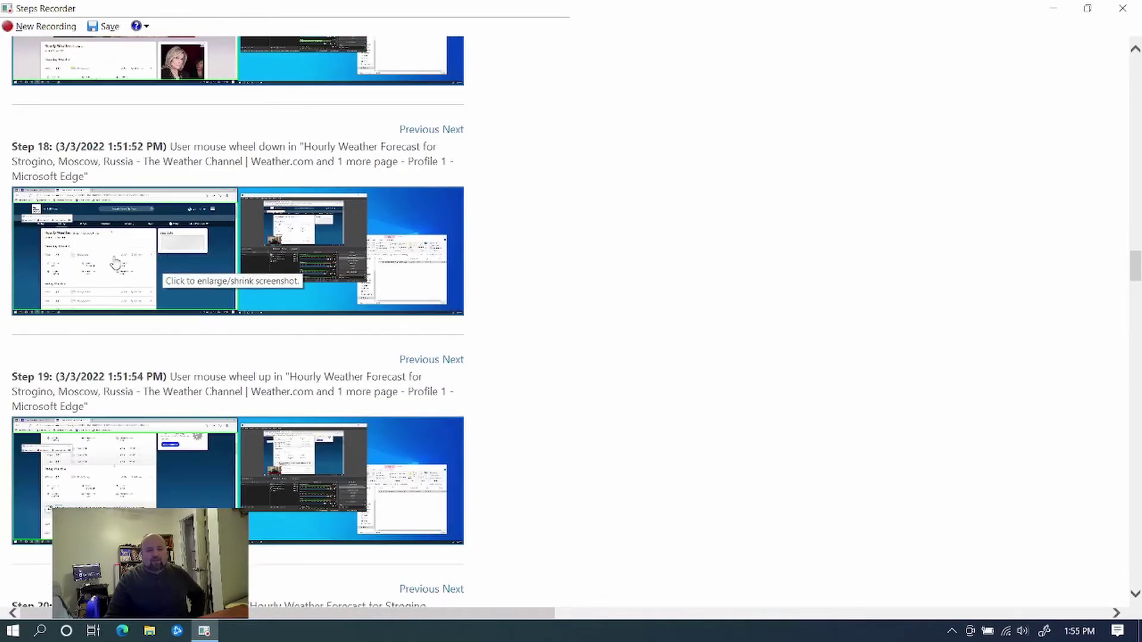
scroll(102, 287, "down", 8)
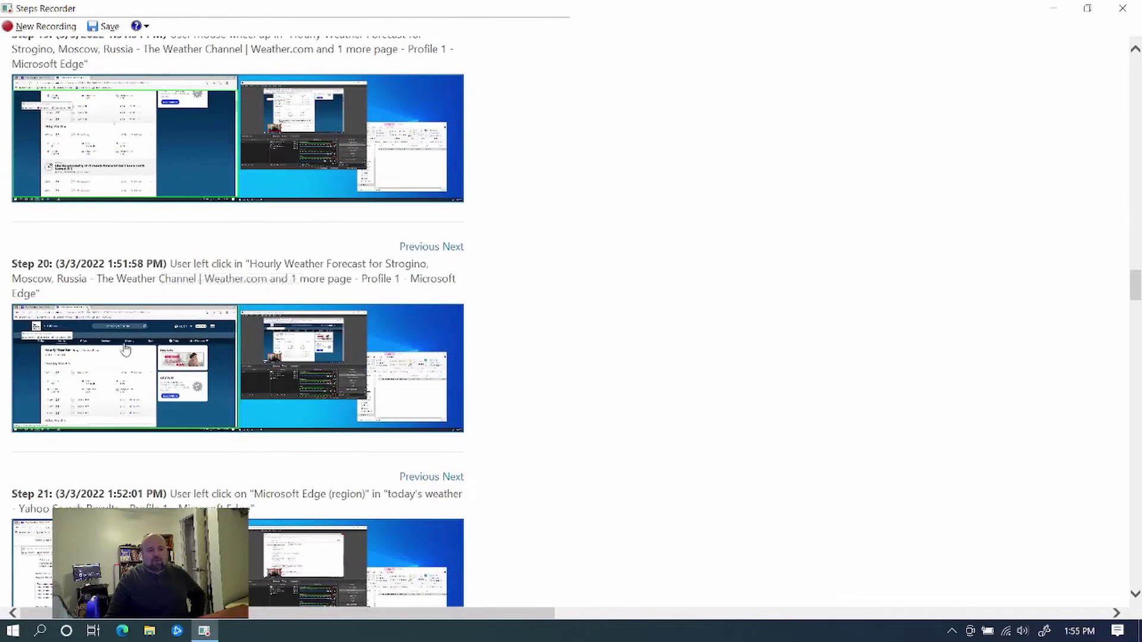
scroll(168, 445, "down", 4)
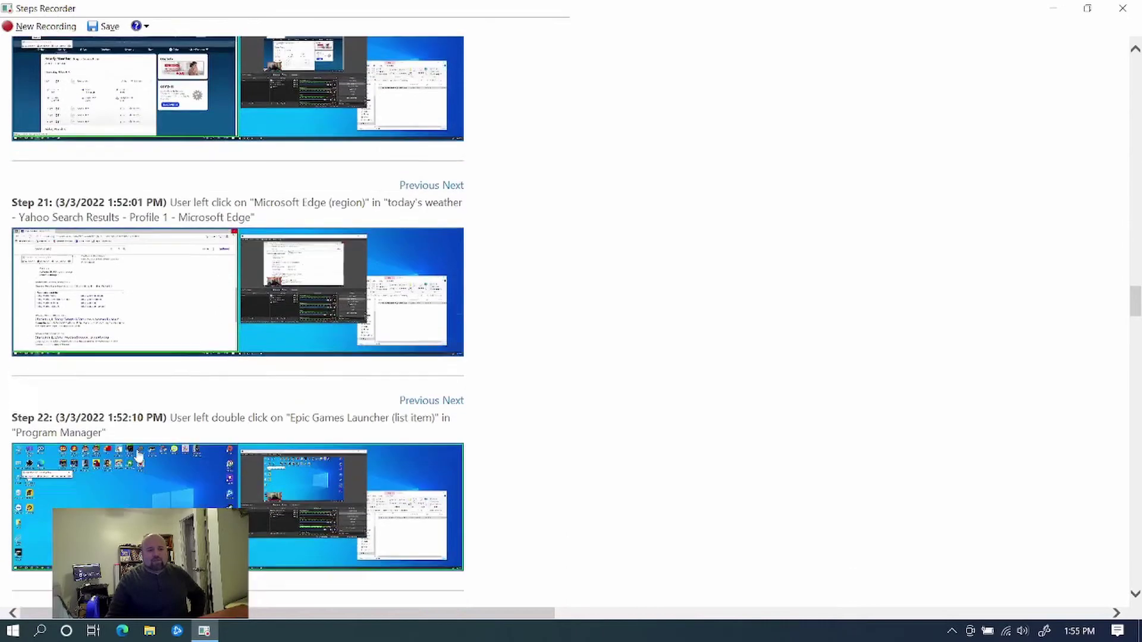
scroll(141, 244, "down", 3)
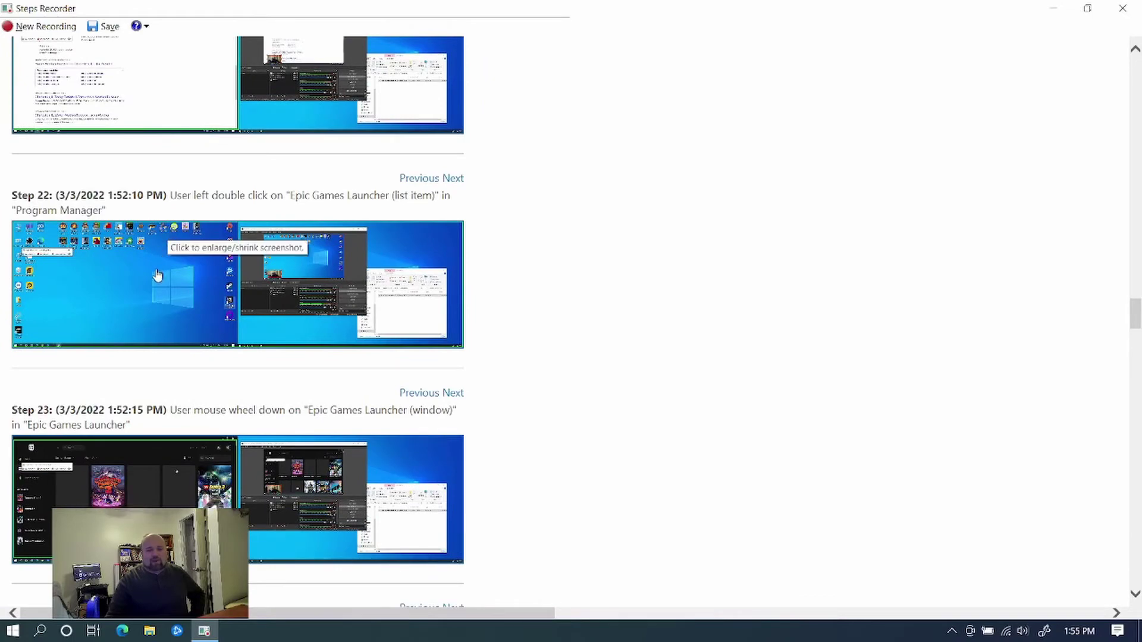
scroll(157, 276, "down", 4)
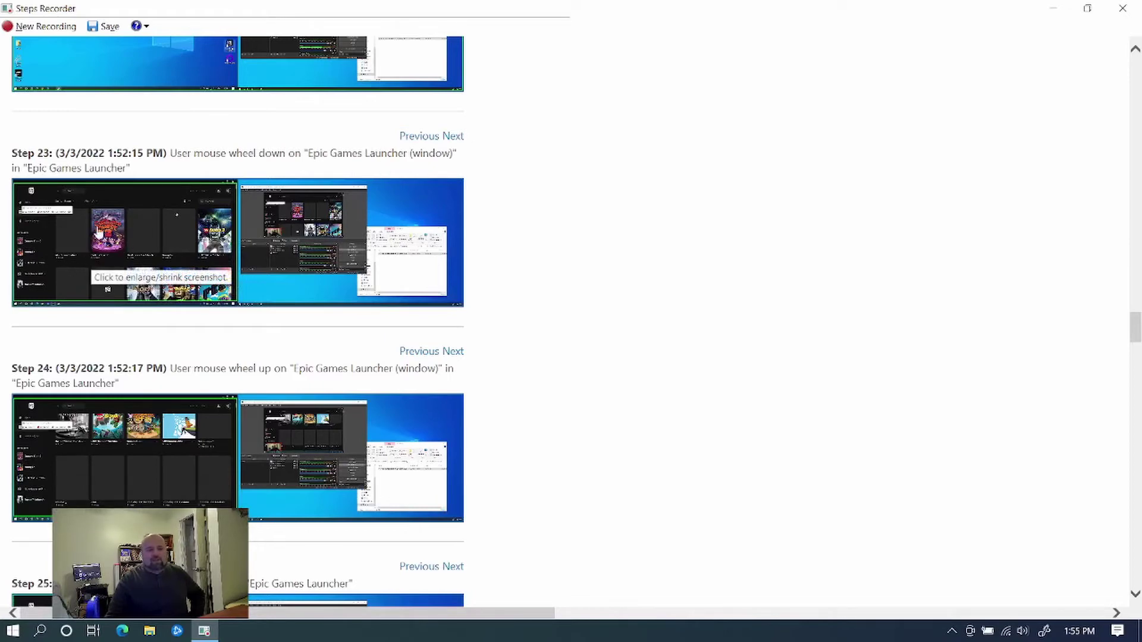
scroll(172, 355, "down", 3)
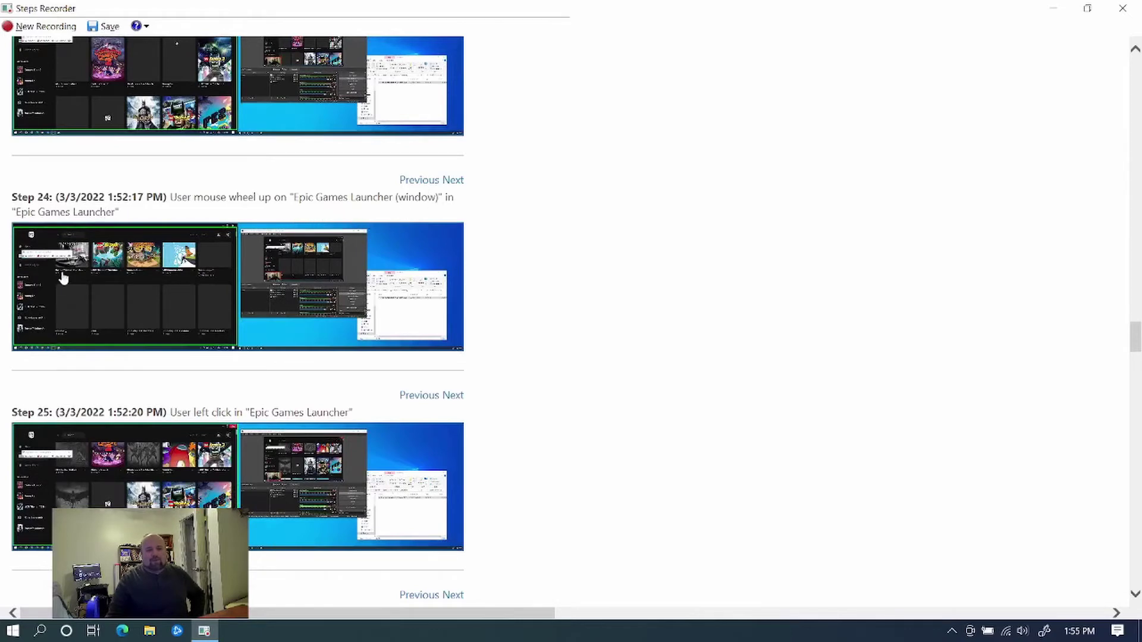
scroll(132, 258, "down", 2)
scroll(130, 299, "down", 2)
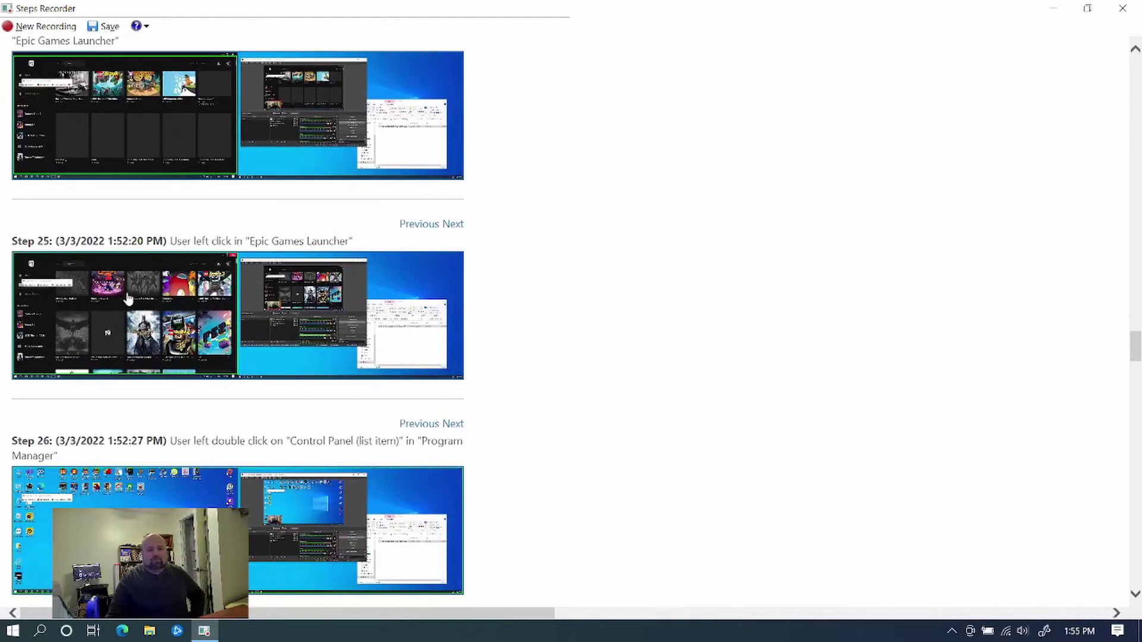
scroll(154, 300, "down", 2)
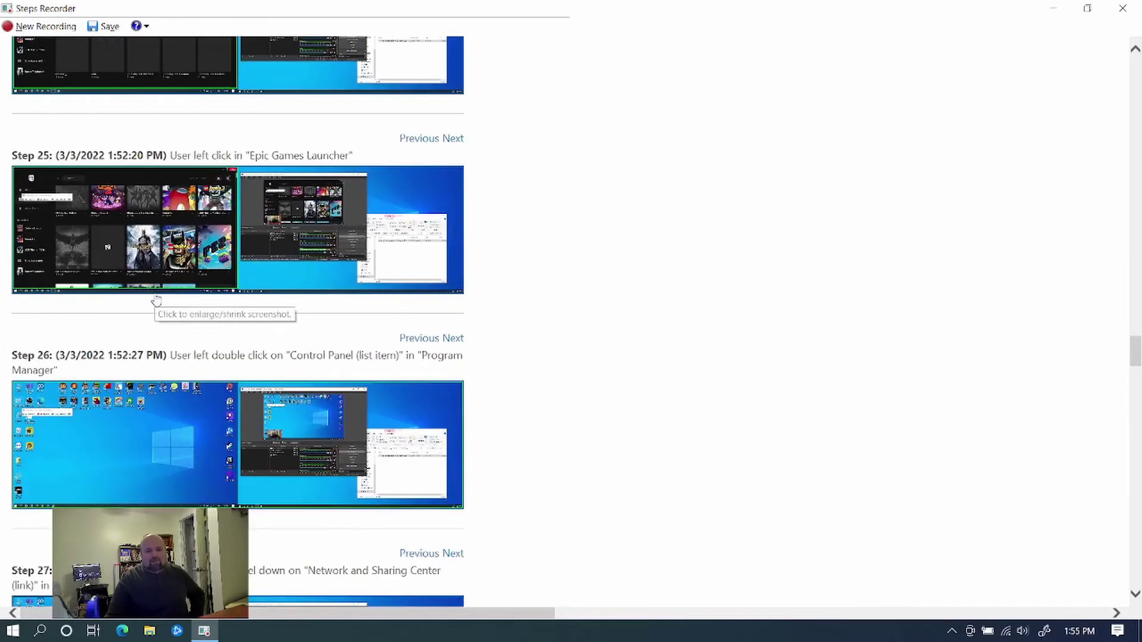
left_click(229, 184)
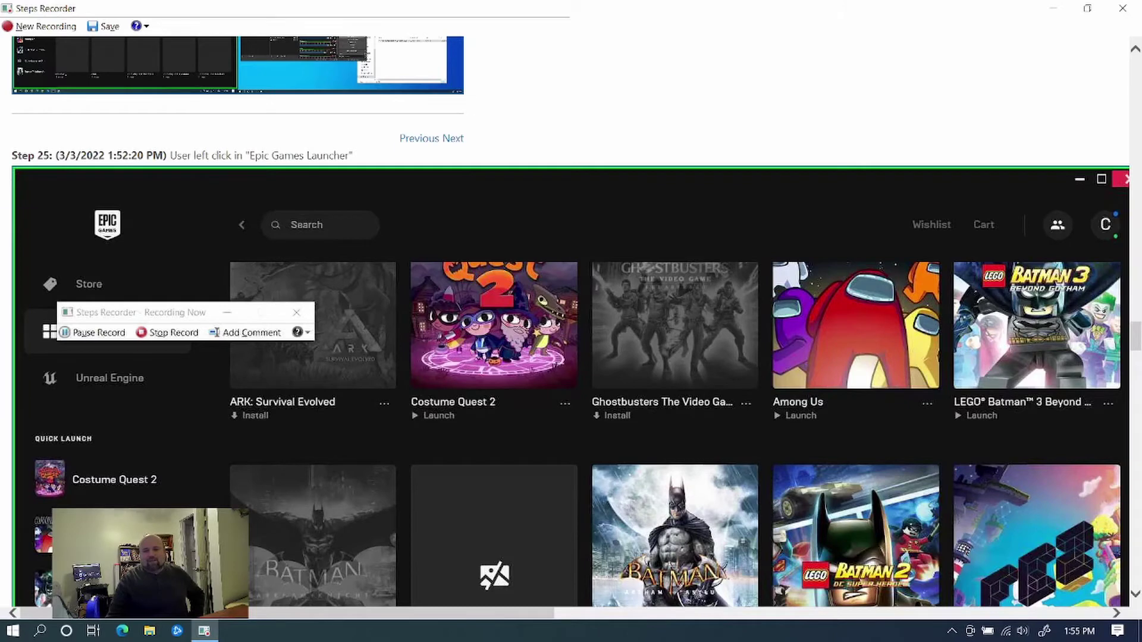
left_click(520, 244)
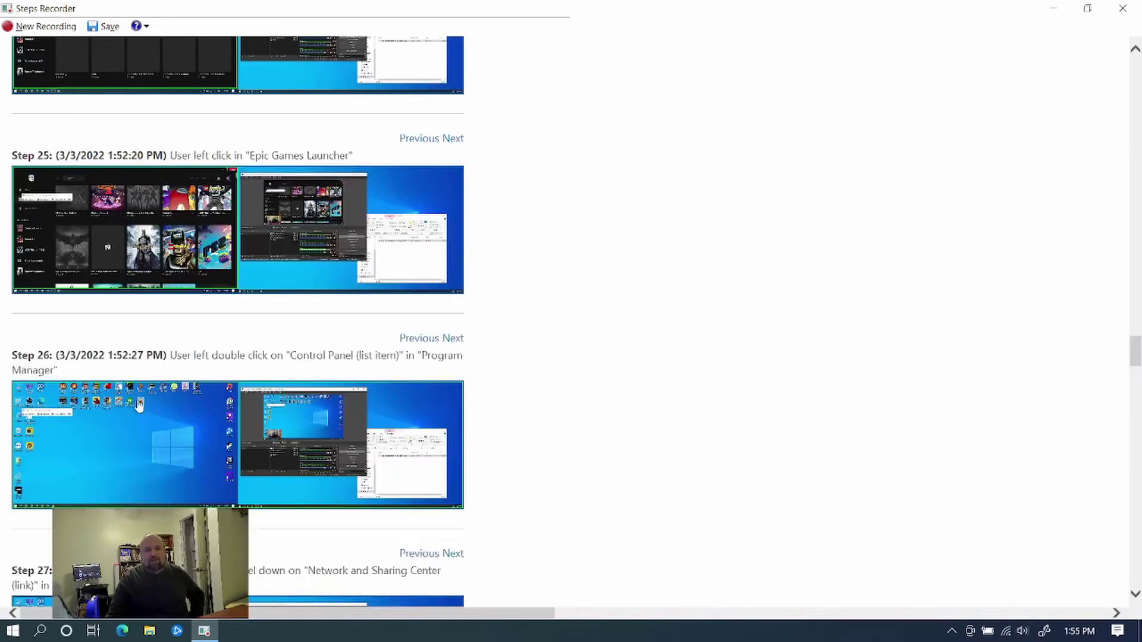
scroll(290, 186, "down", 3)
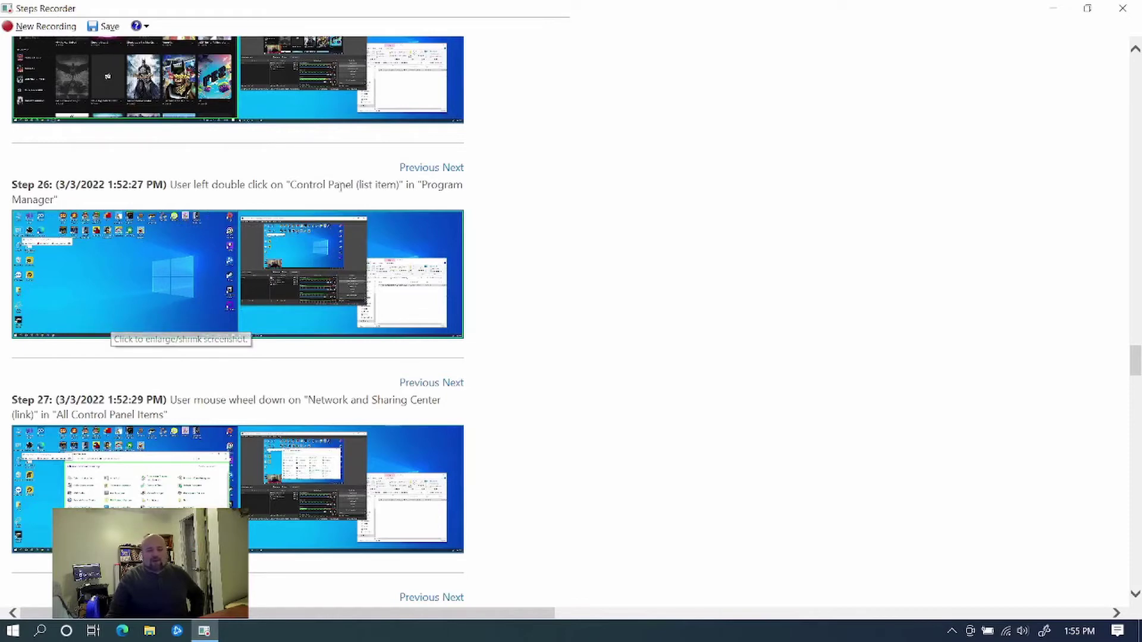
scroll(154, 266, "down", 3)
scroll(134, 309, "down", 9)
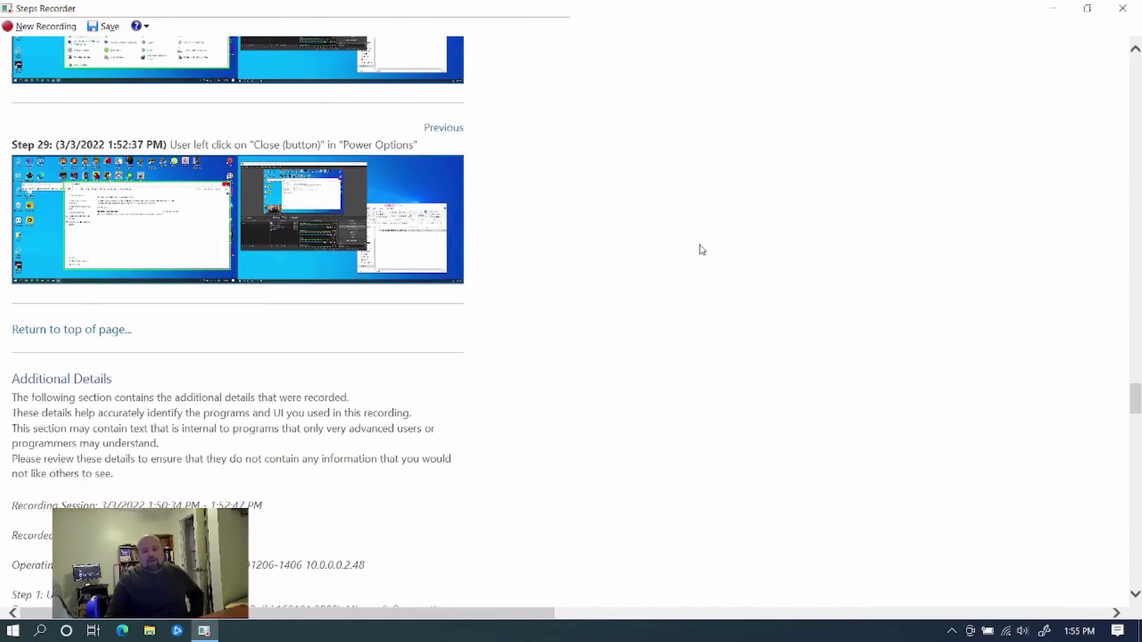
scroll(699, 248, "down", 13)
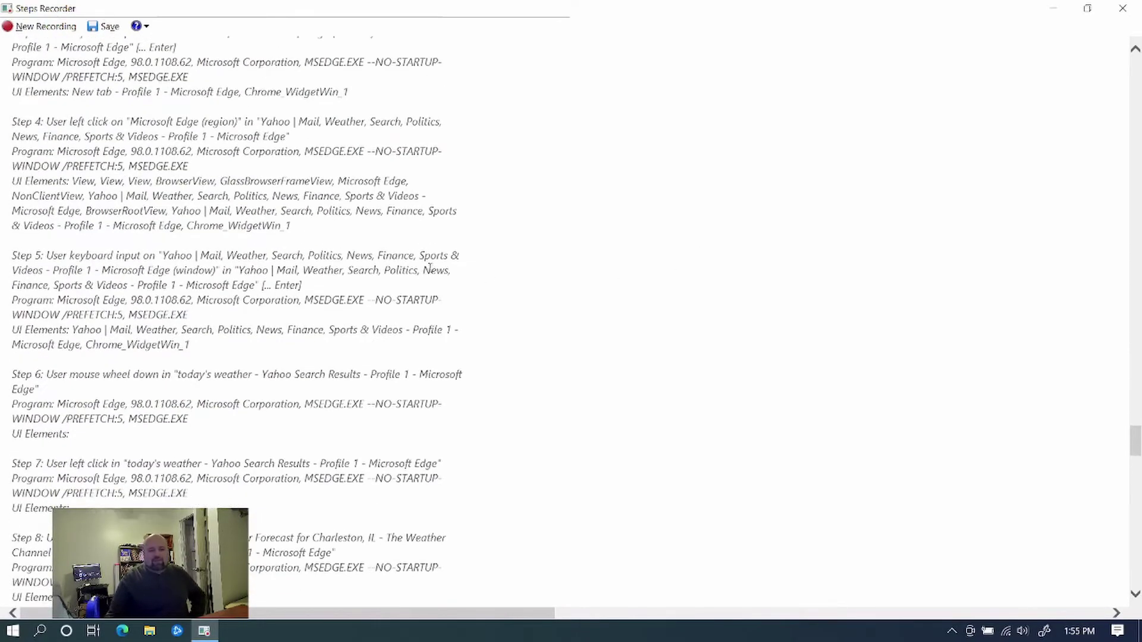
scroll(353, 173, "down", 4)
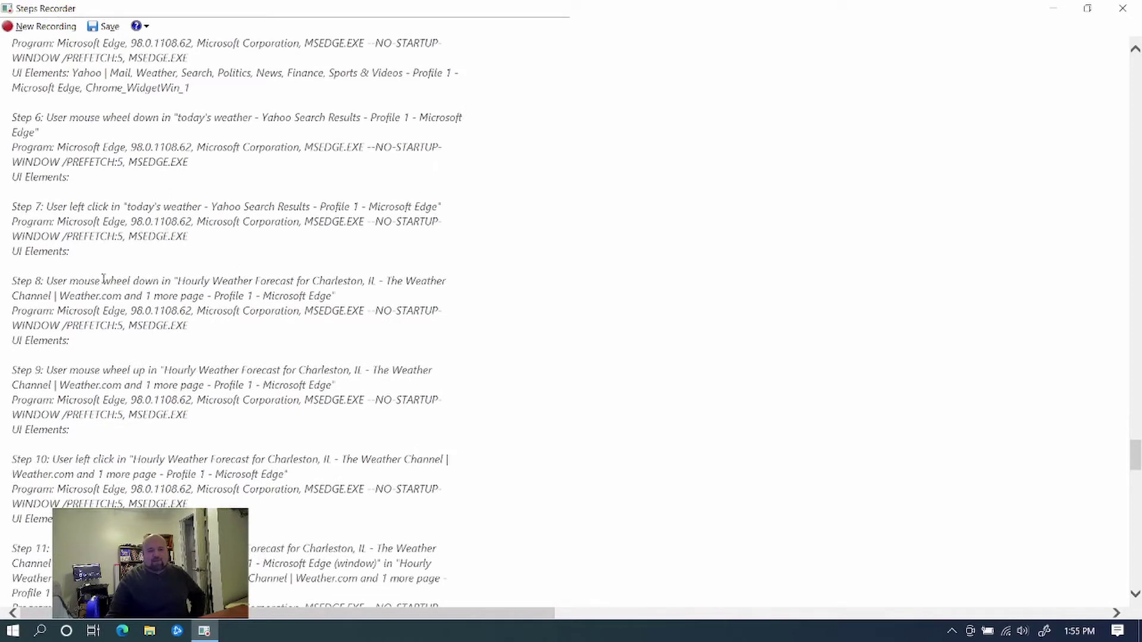
scroll(115, 239, "down", 1)
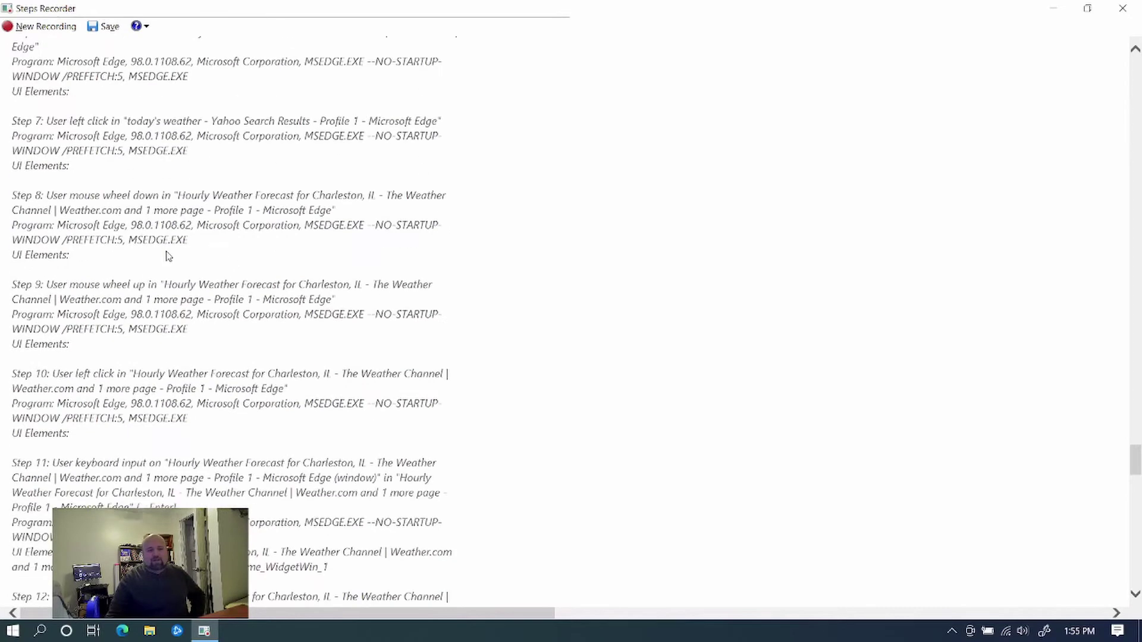
scroll(217, 232, "down", 1)
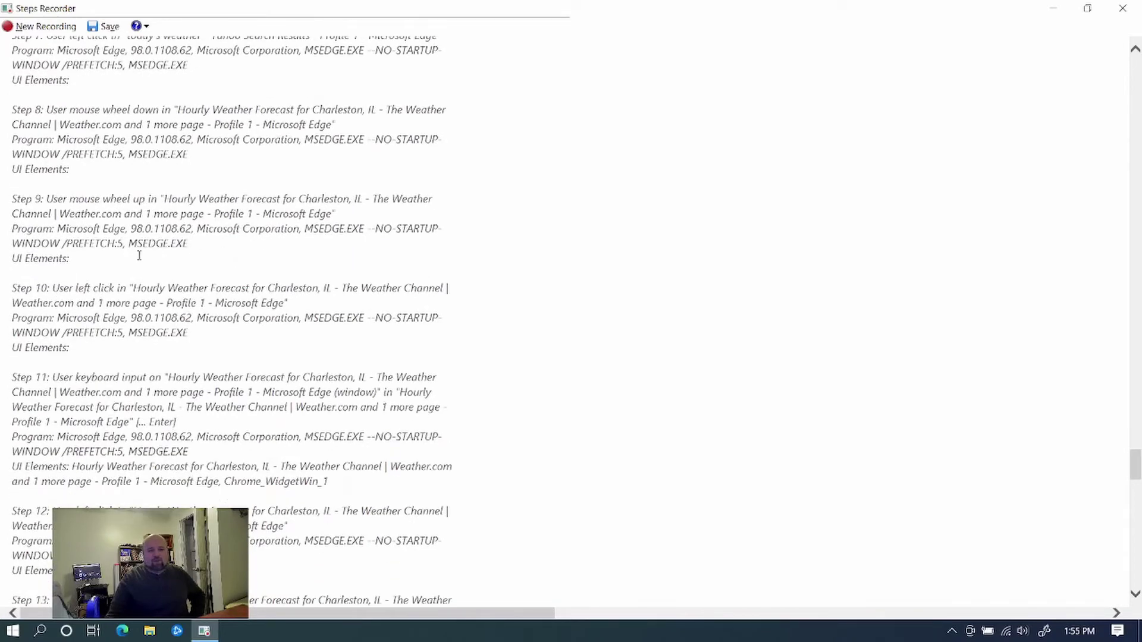
scroll(275, 233, "down", 3)
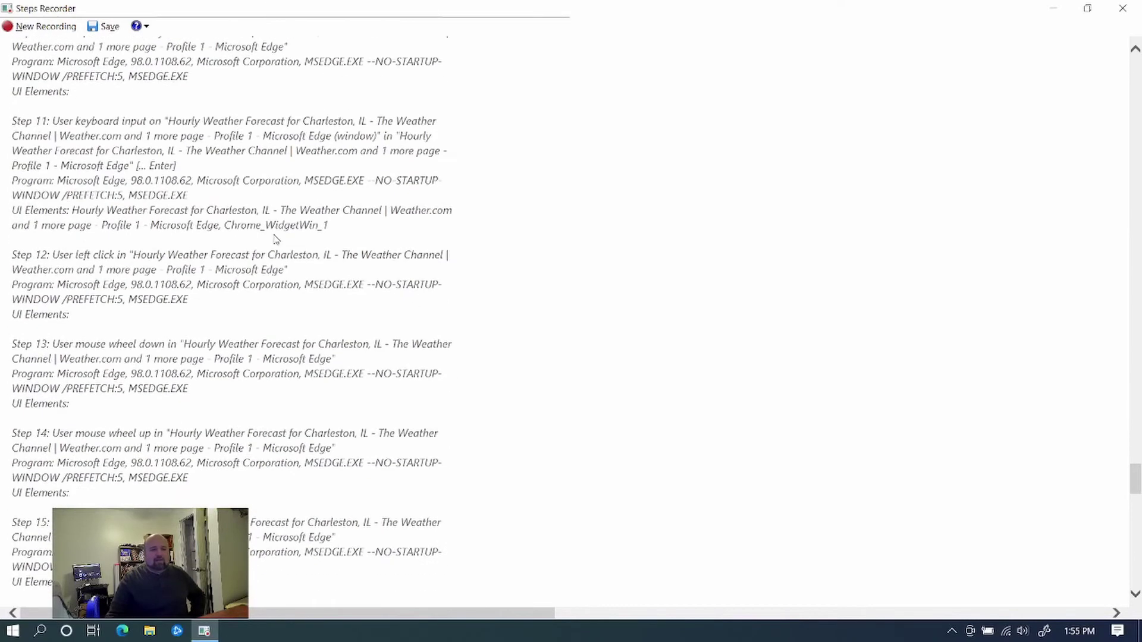
scroll(254, 176, "down", 1)
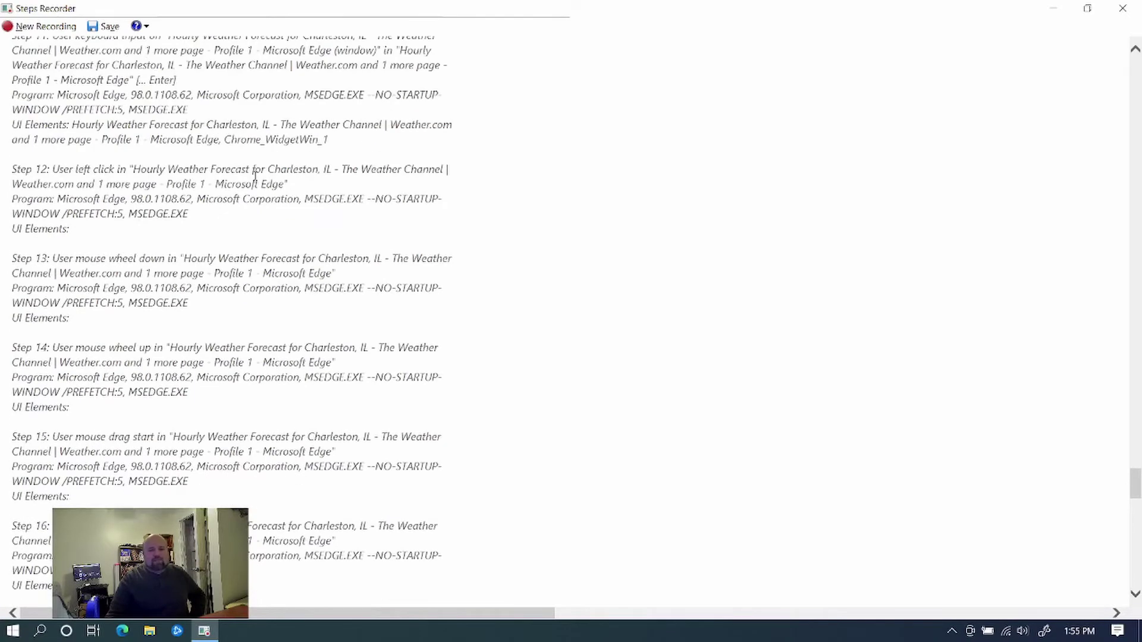
scroll(255, 176, "down", 2)
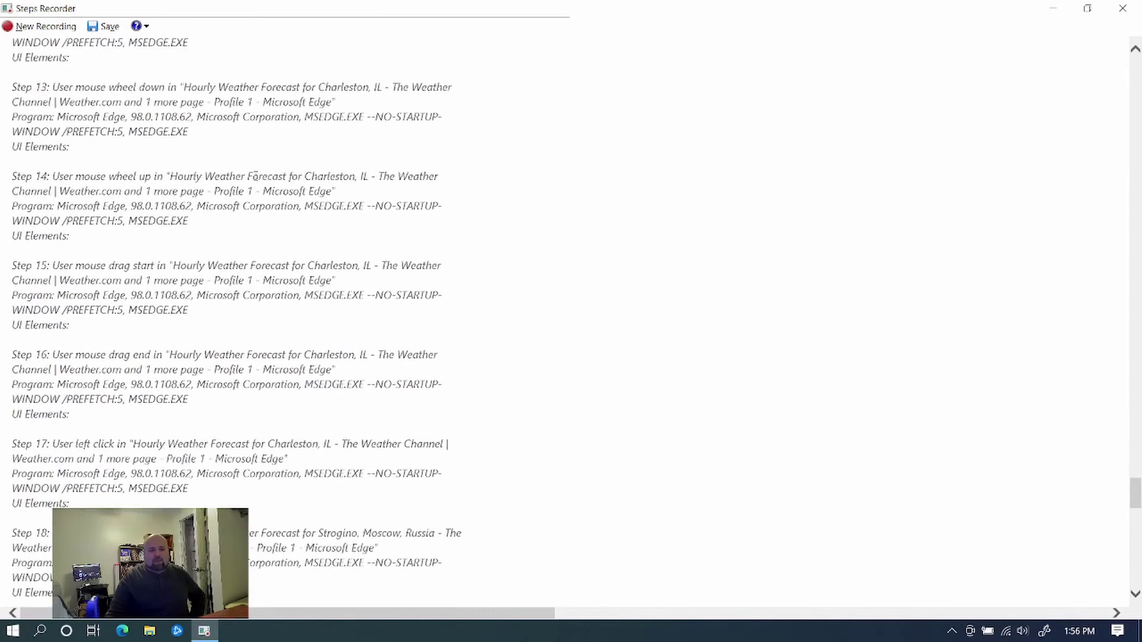
scroll(255, 176, "down", 1)
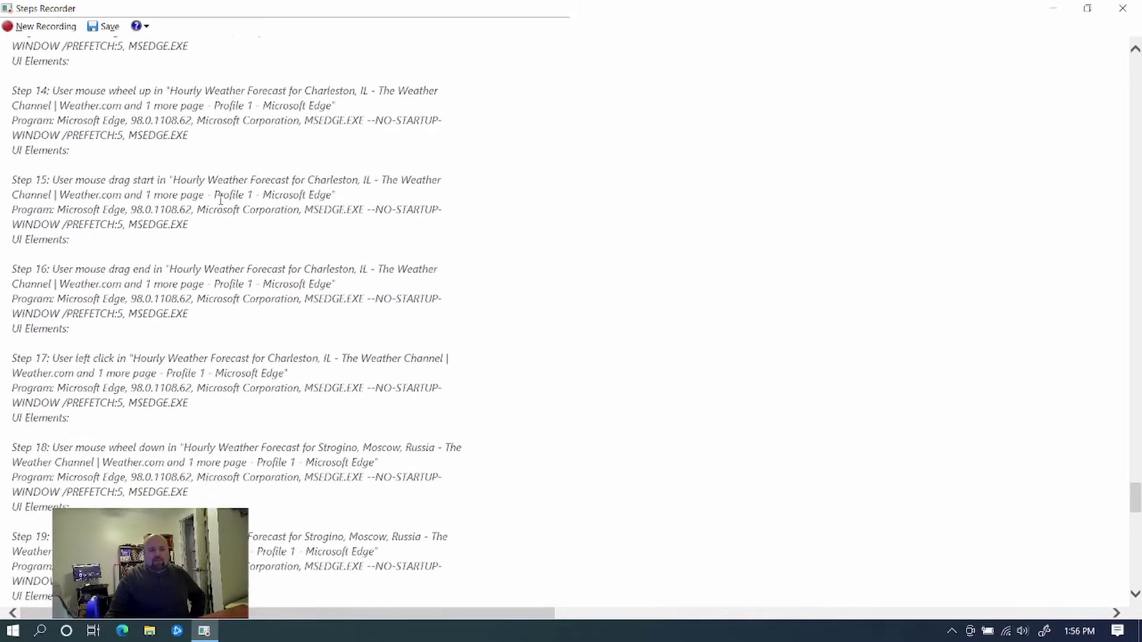
scroll(226, 204, "down", 2)
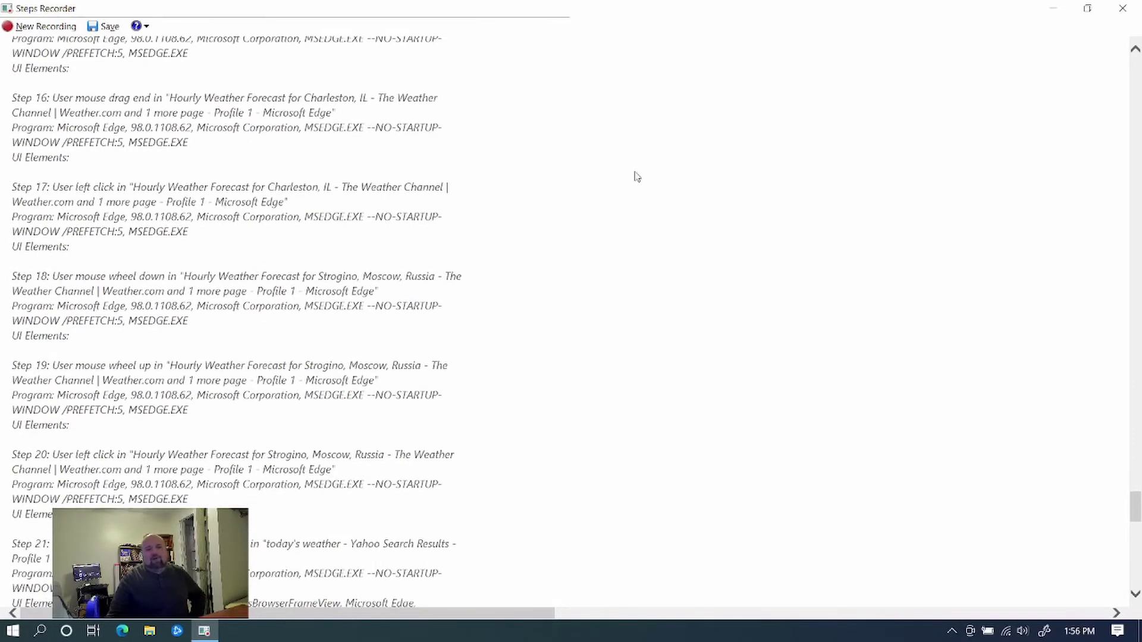
scroll(619, 194, "down", 2)
scroll(600, 197, "down", 4)
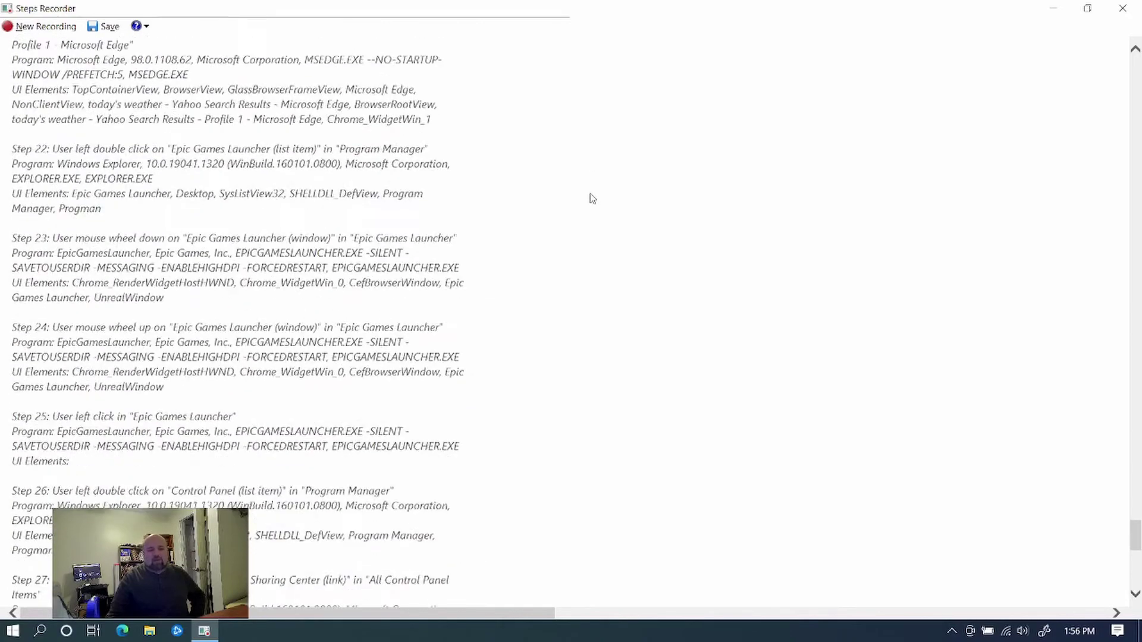
scroll(456, 216, "up", 16)
scroll(454, 218, "up", 7)
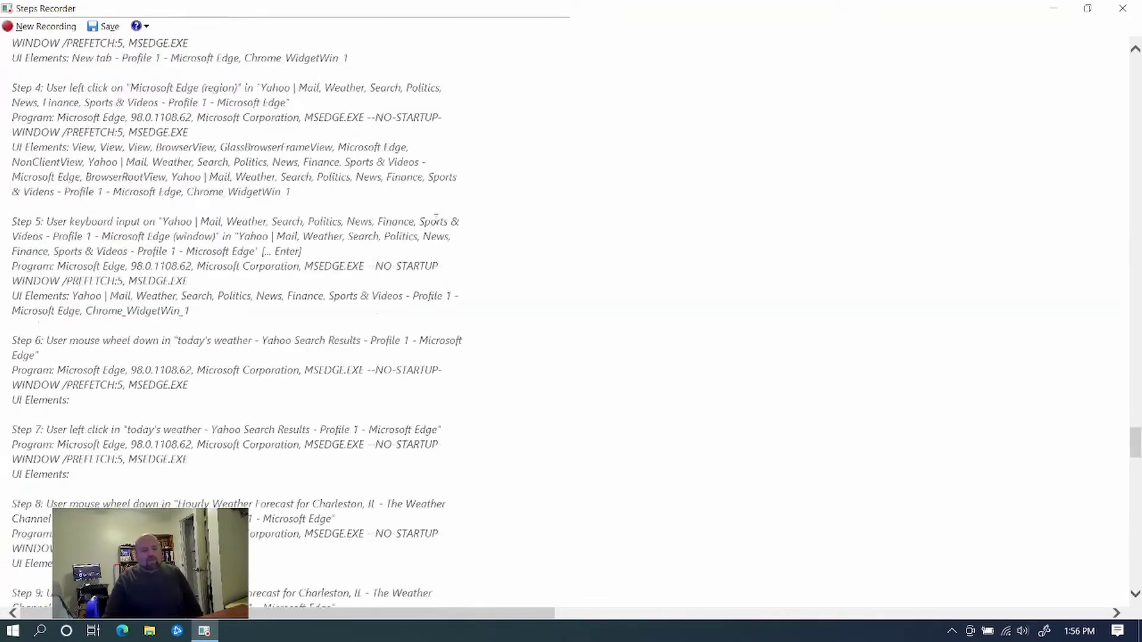
left_click(108, 26)
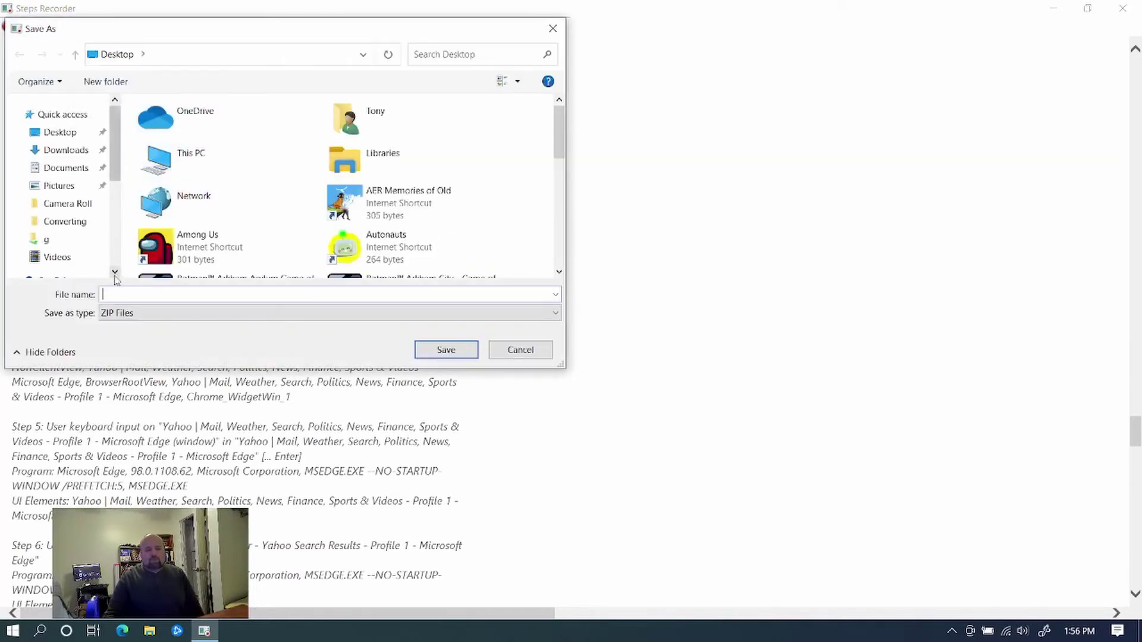
- Save the report as the ZIP 'test record' on the Desktop and close Steps Recorder
left_click(140, 294)
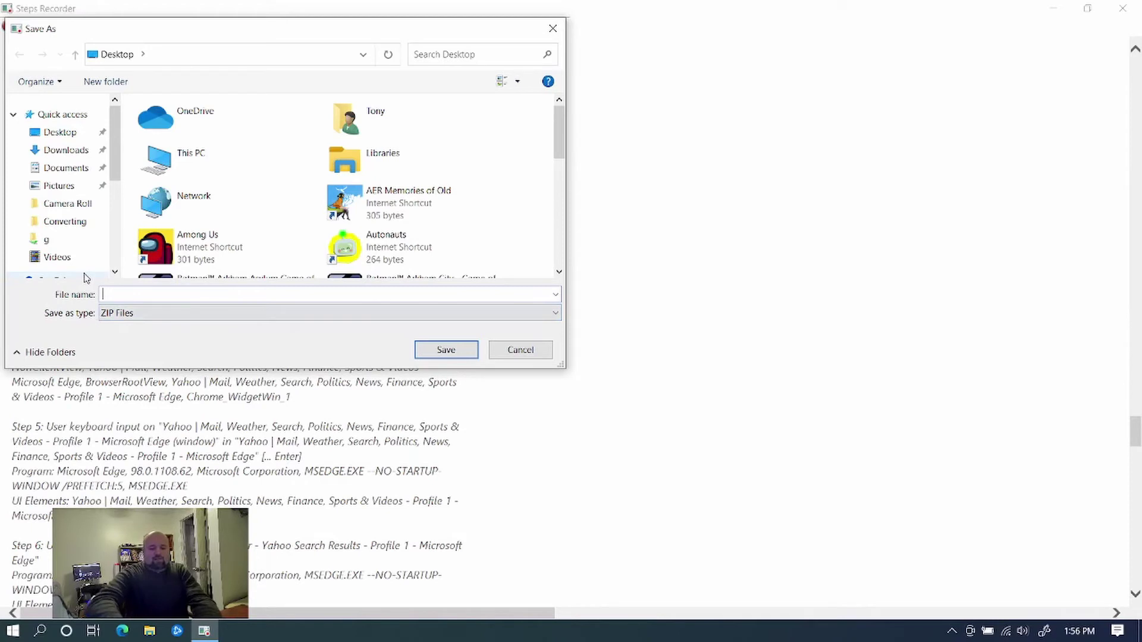
type("PSR")
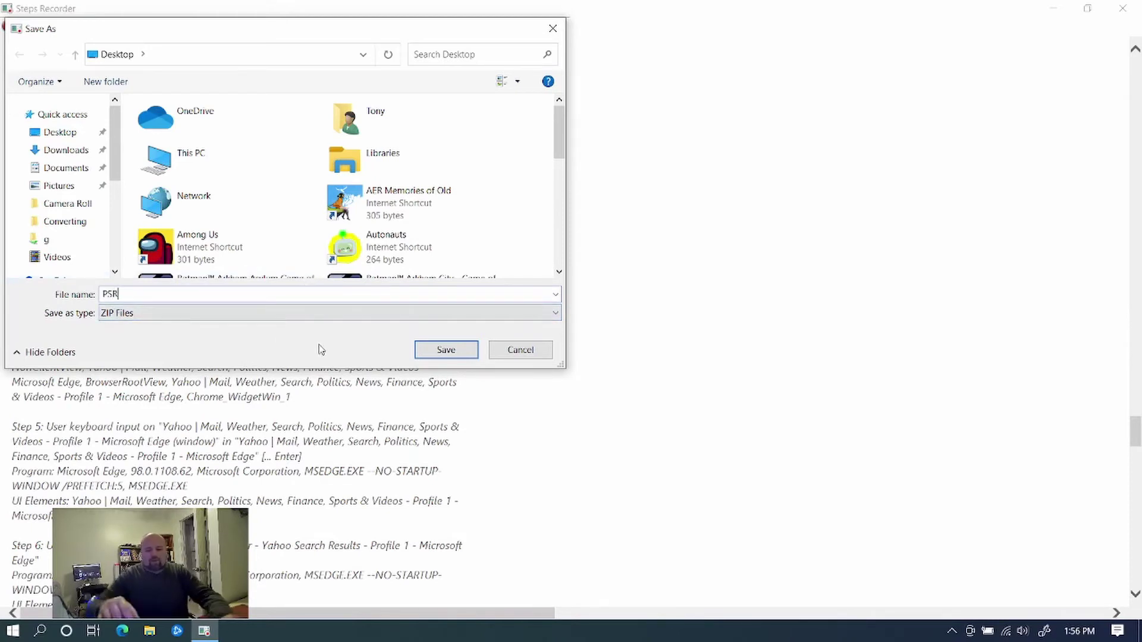
key("BackSpace")
key("BackSpace")
type("test record")
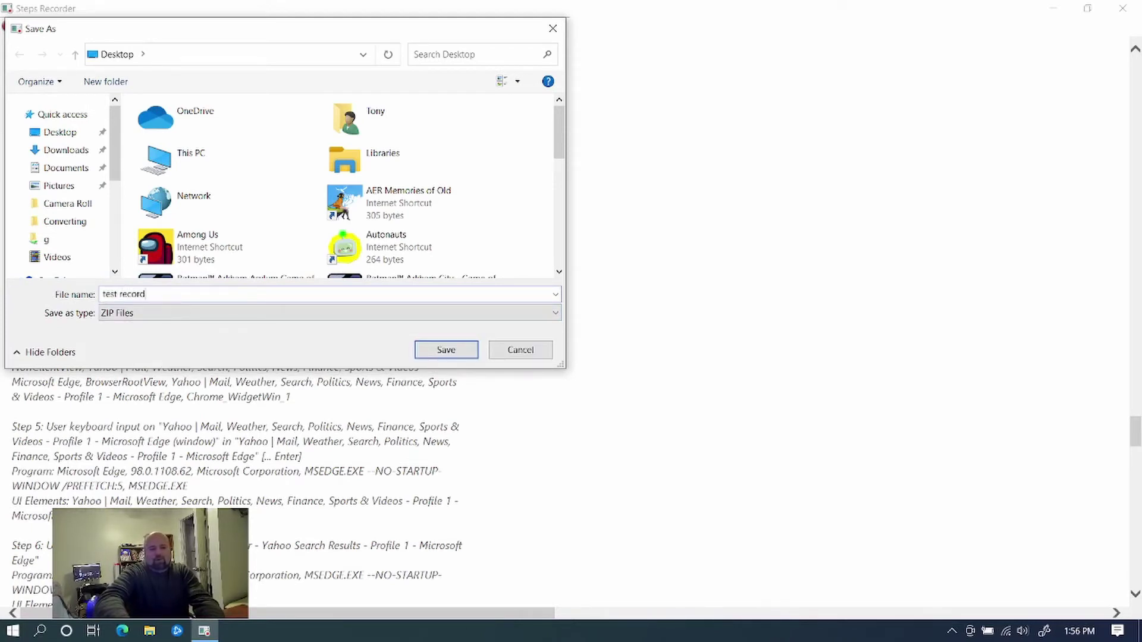
left_click(444, 348)
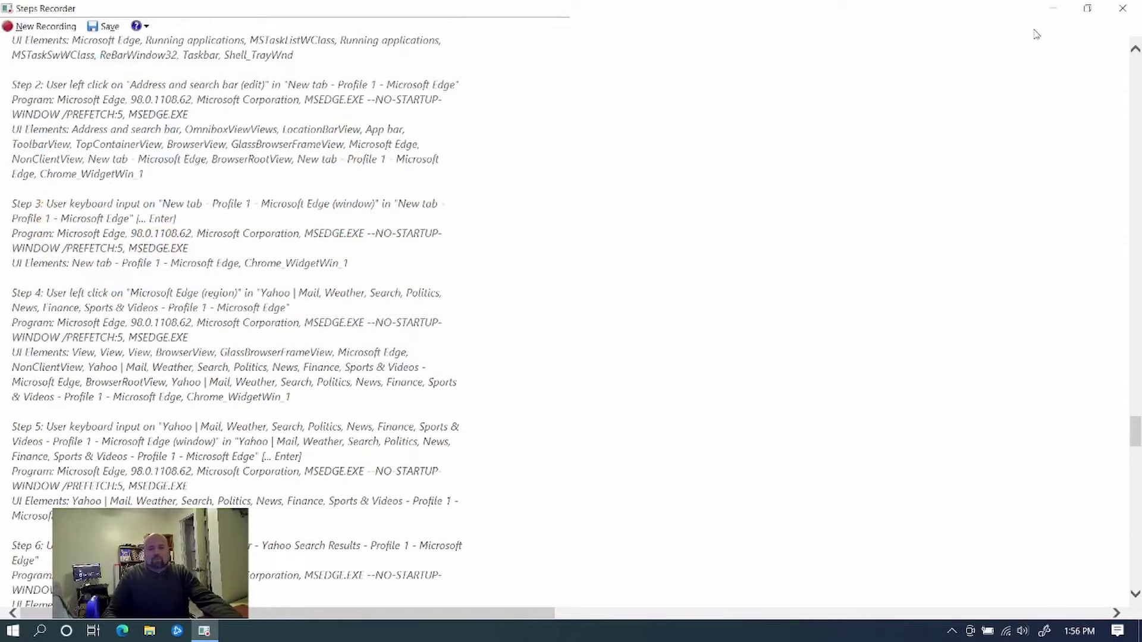
left_click(1121, 9)
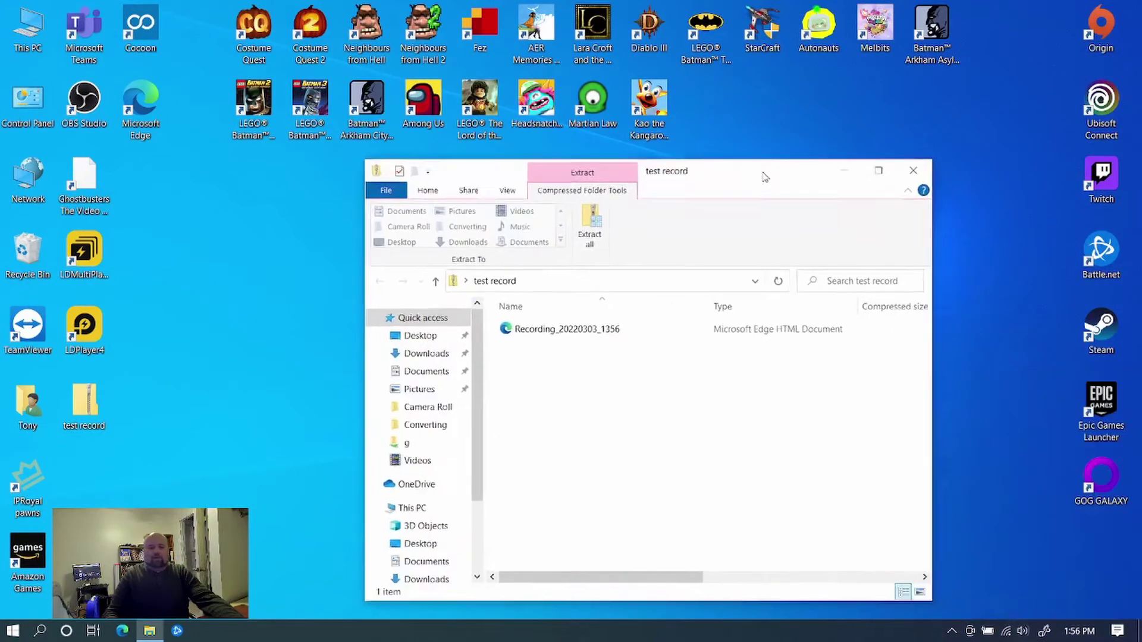
- Open the Recording .mht file inside the test record zip in Microsoft Edge
left_click_drag(760, 173, 938, 60)
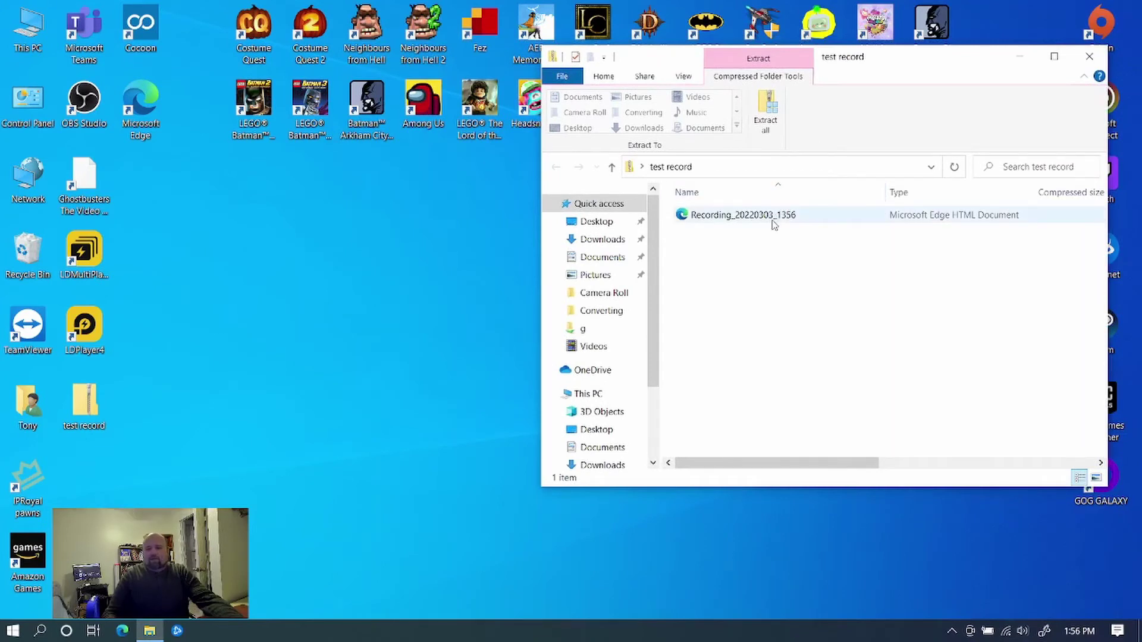
left_click(749, 221)
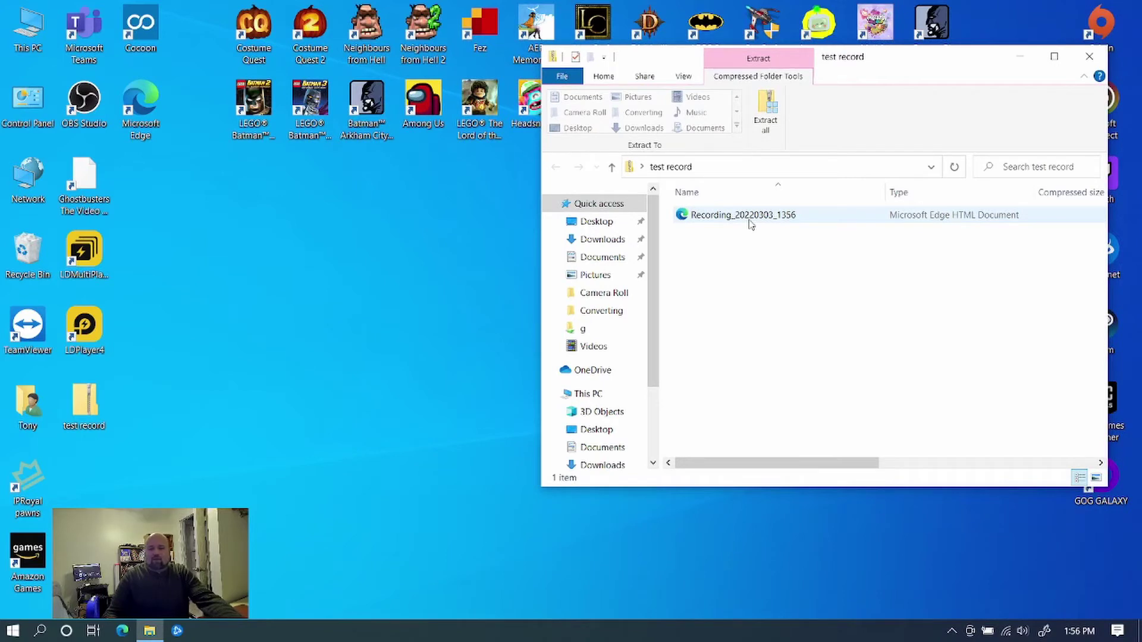
left_click(750, 222)
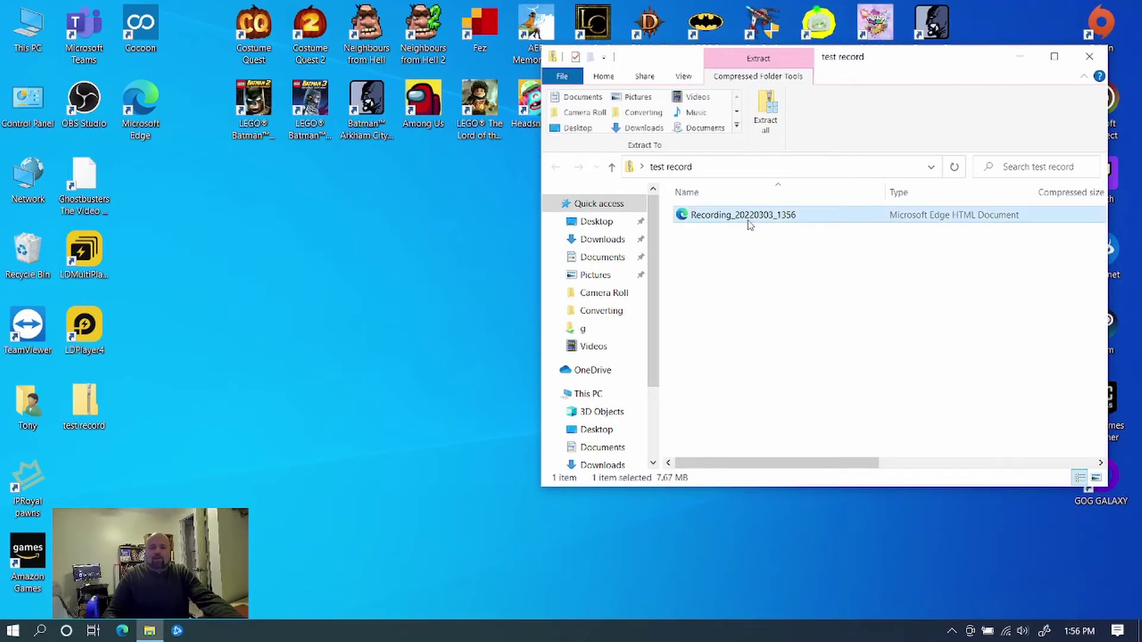
double_click(749, 221)
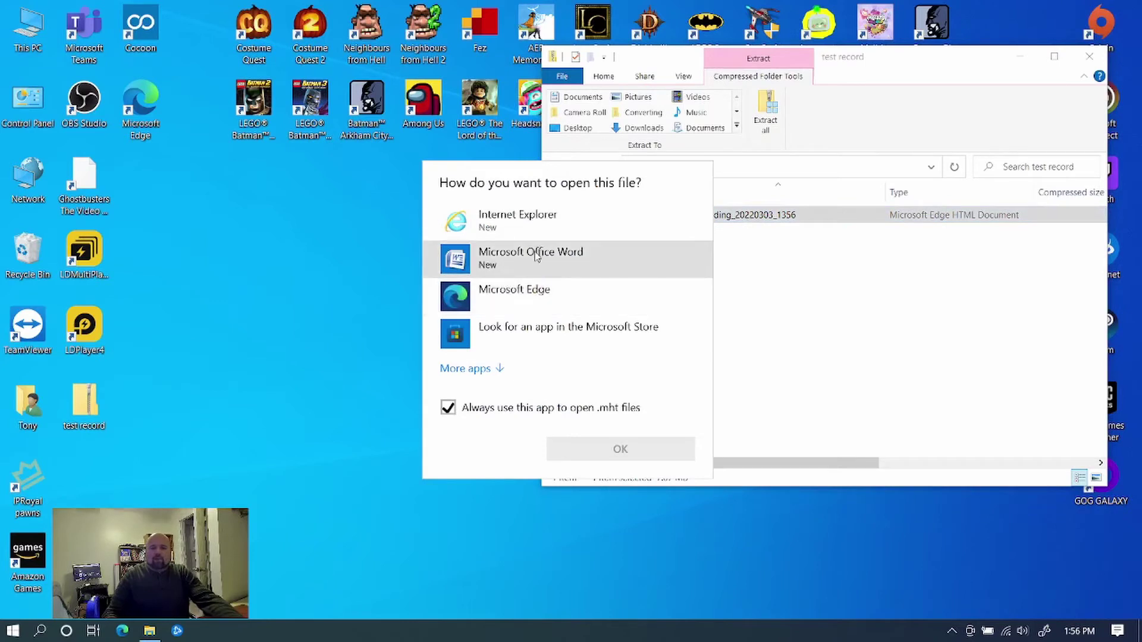
left_click(541, 309)
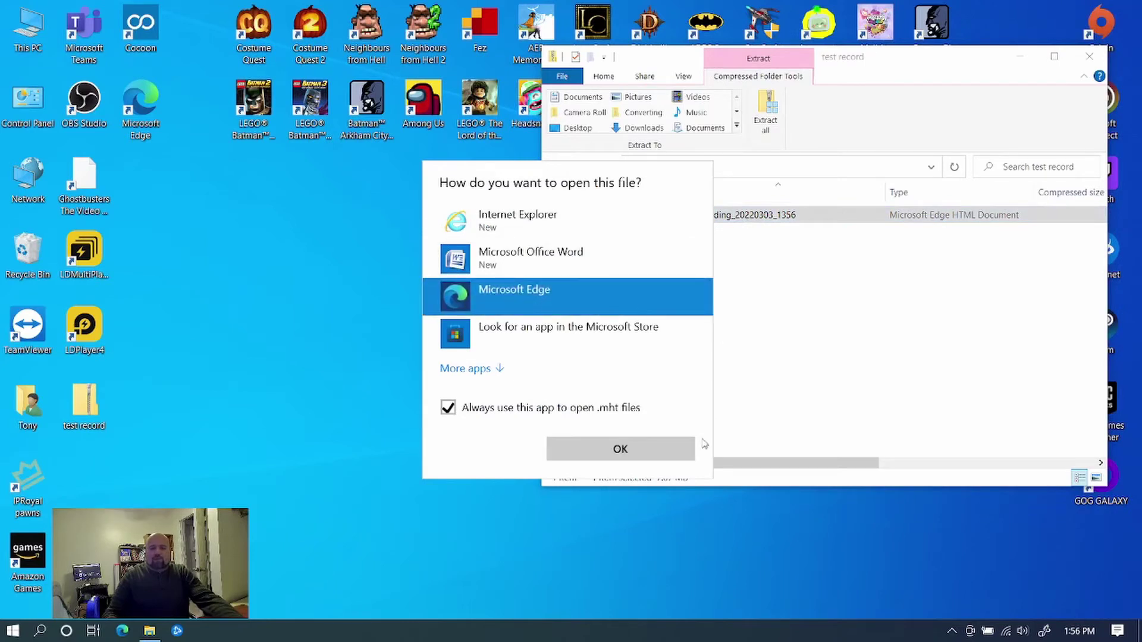
left_click(667, 450)
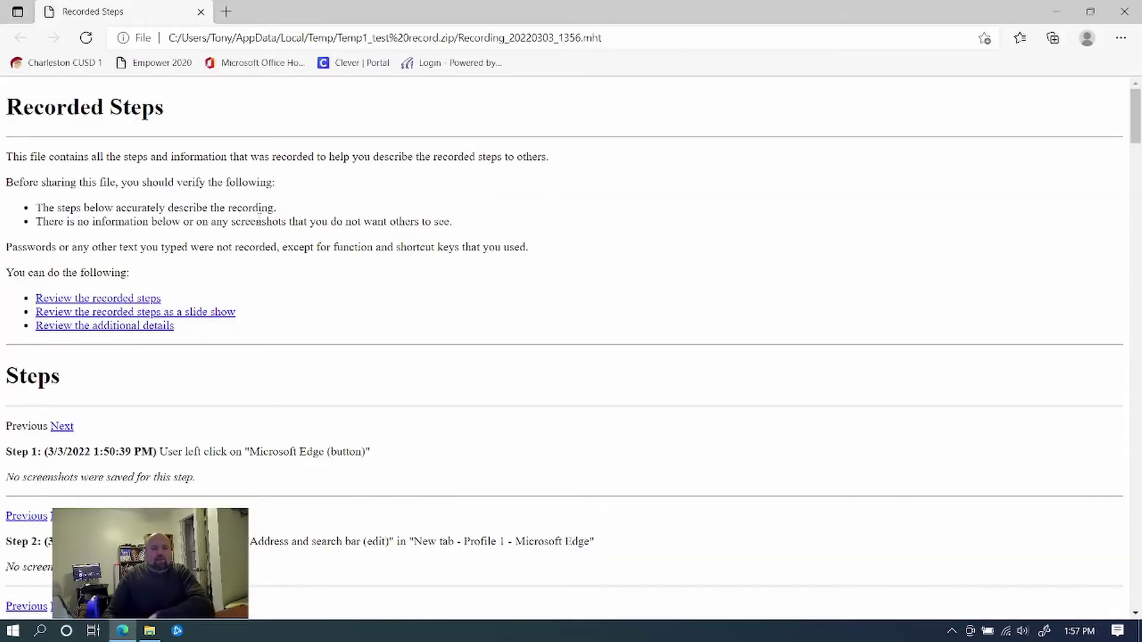
scroll(257, 214, "down", 15)
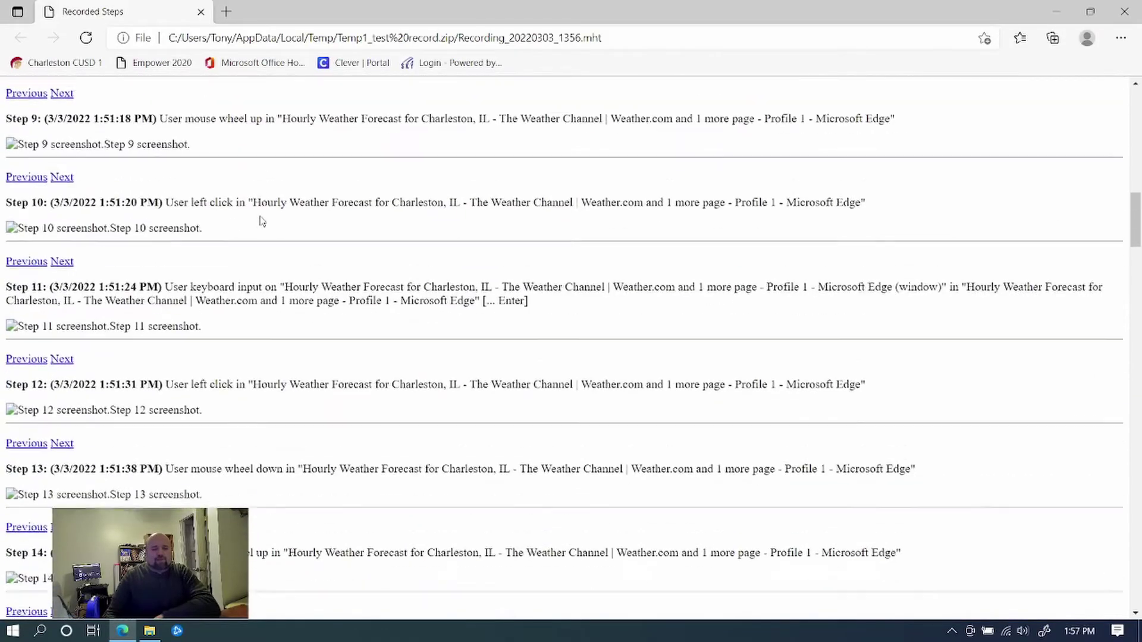
scroll(260, 221, "down", 20)
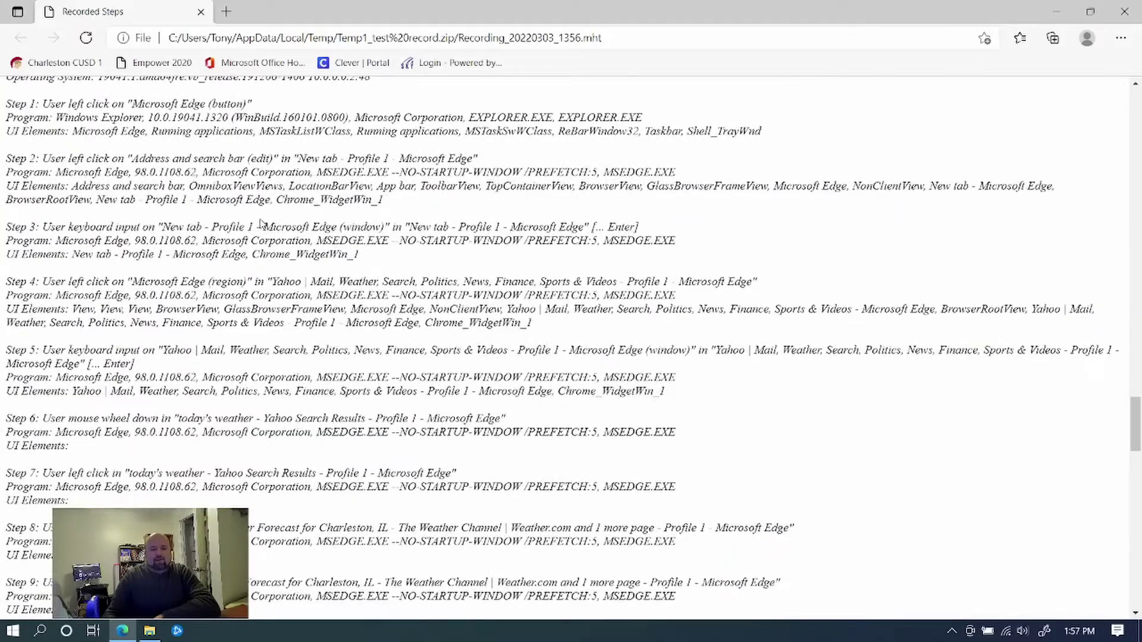
scroll(259, 221, "down", 3)
scroll(260, 223, "up", 15)
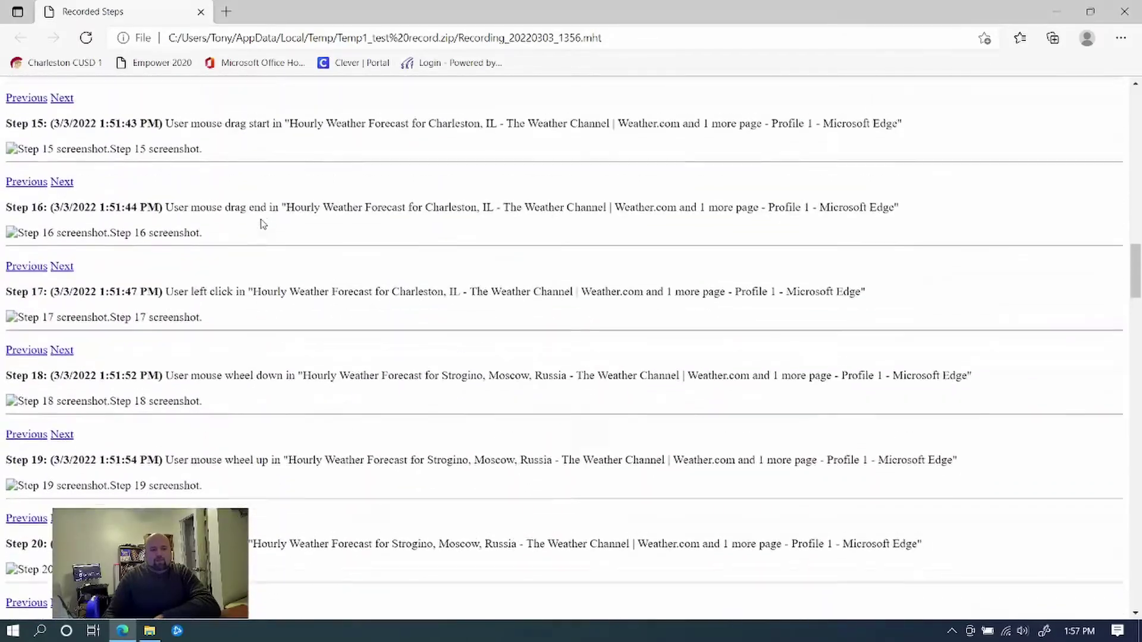
scroll(263, 224, "up", 15)
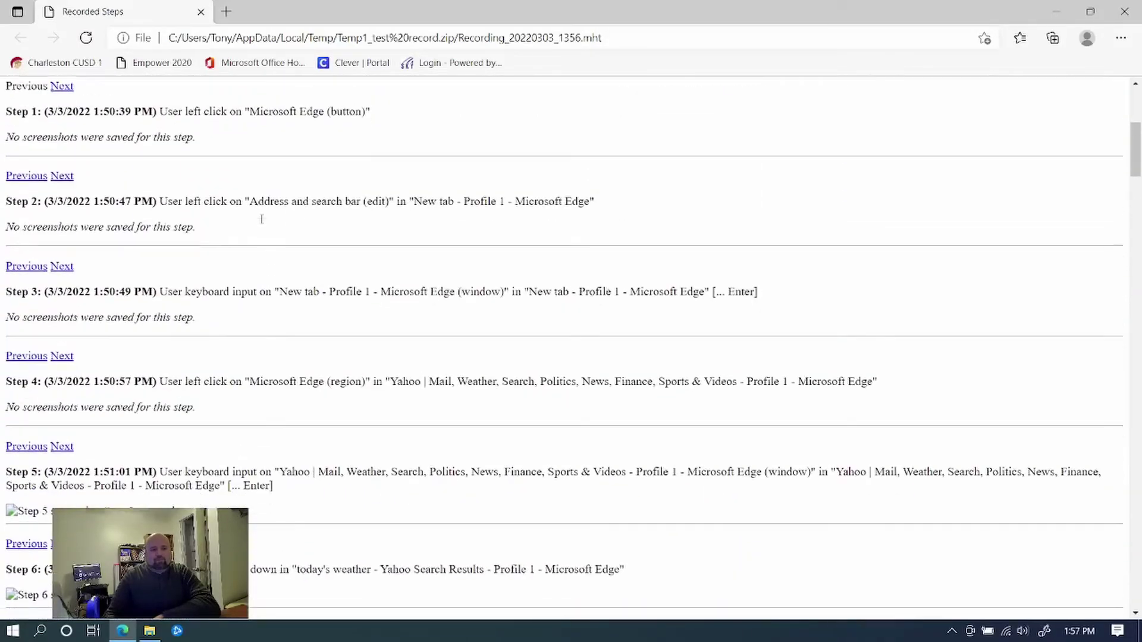
scroll(263, 219, "up", 6)
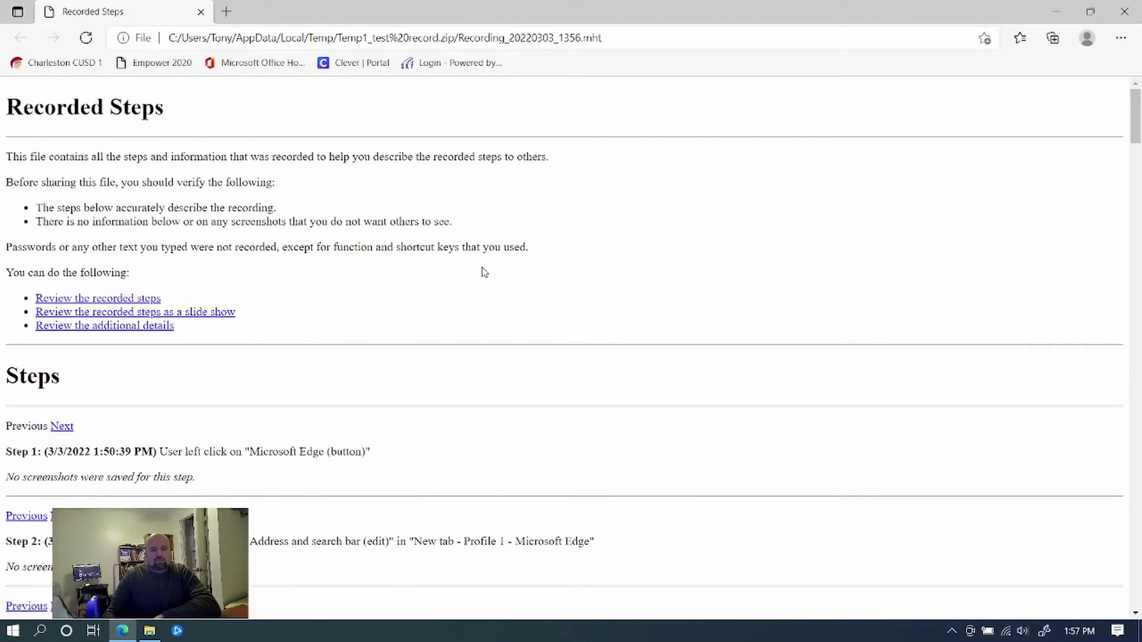
scroll(426, 288, "down", 15)
scroll(426, 288, "down", 20)
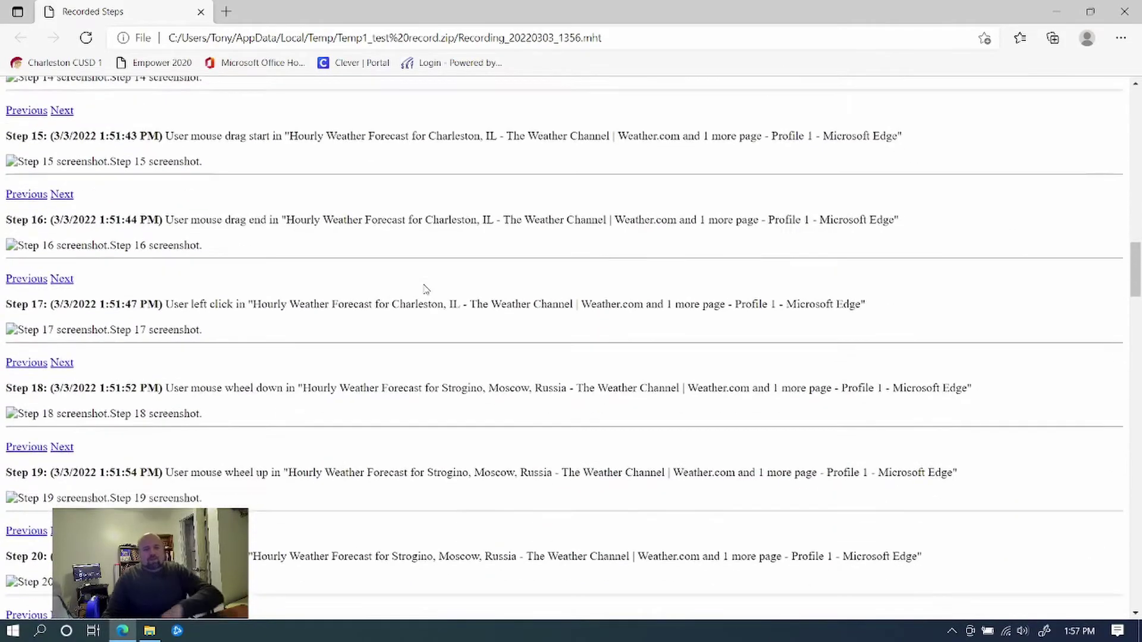
scroll(426, 289, "down", 15)
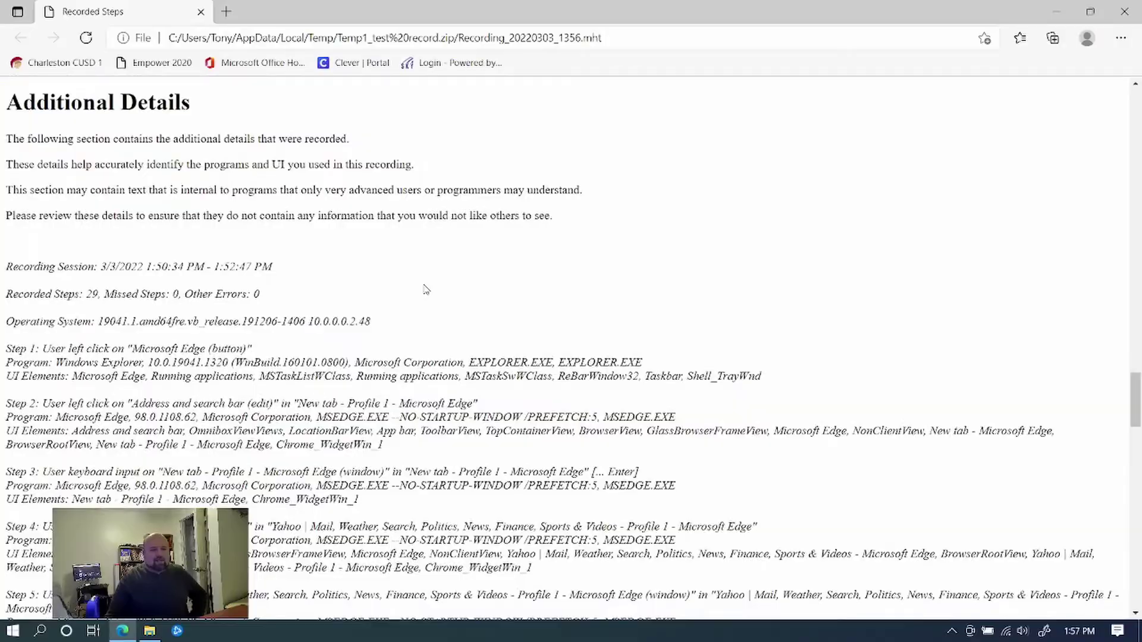
scroll(426, 289, "down", 15)
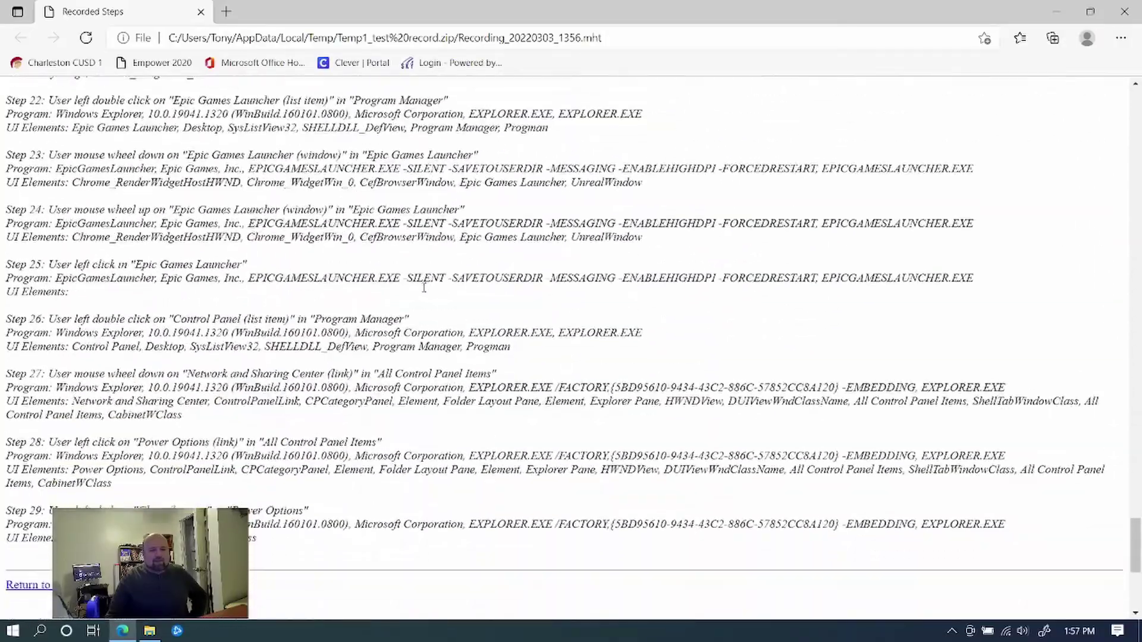
scroll(425, 291, "up", 20)
scroll(422, 293, "up", 20)
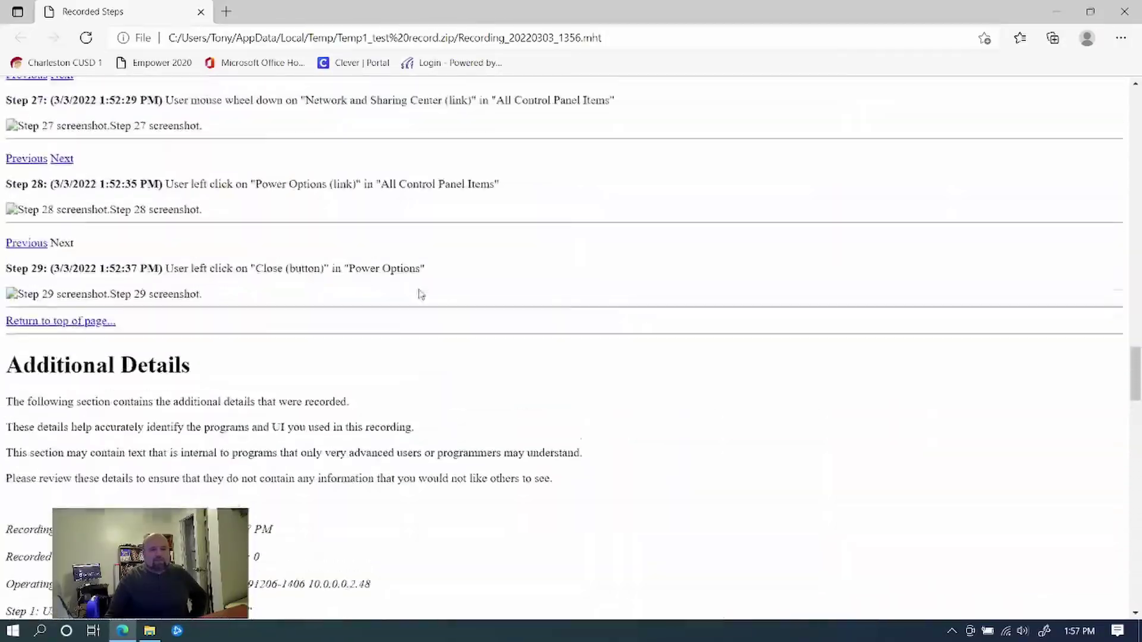
scroll(417, 294, "up", 20)
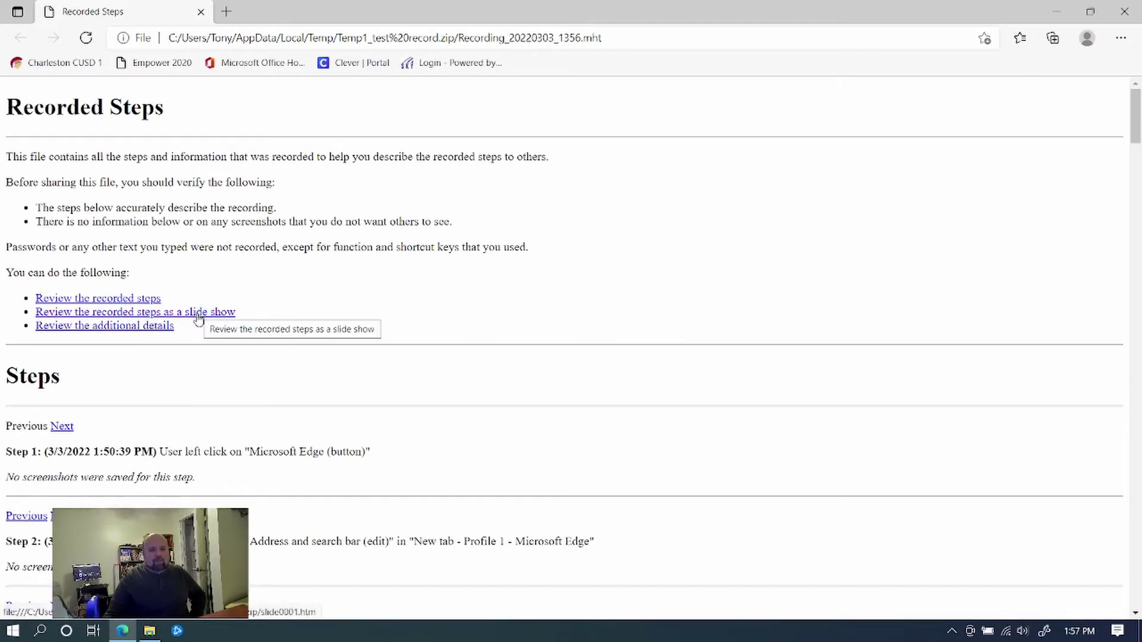
- Close Edge, reopen the Recording file from the zip, then close the browser again
left_click(1124, 11)
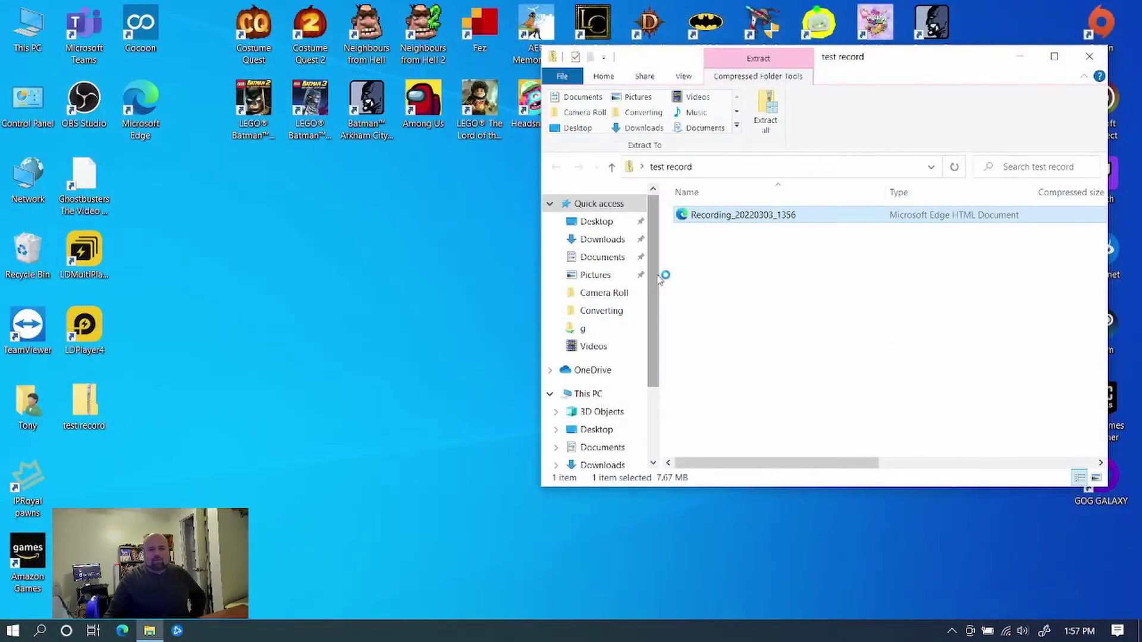
right_click(718, 216)
left_click(738, 226)
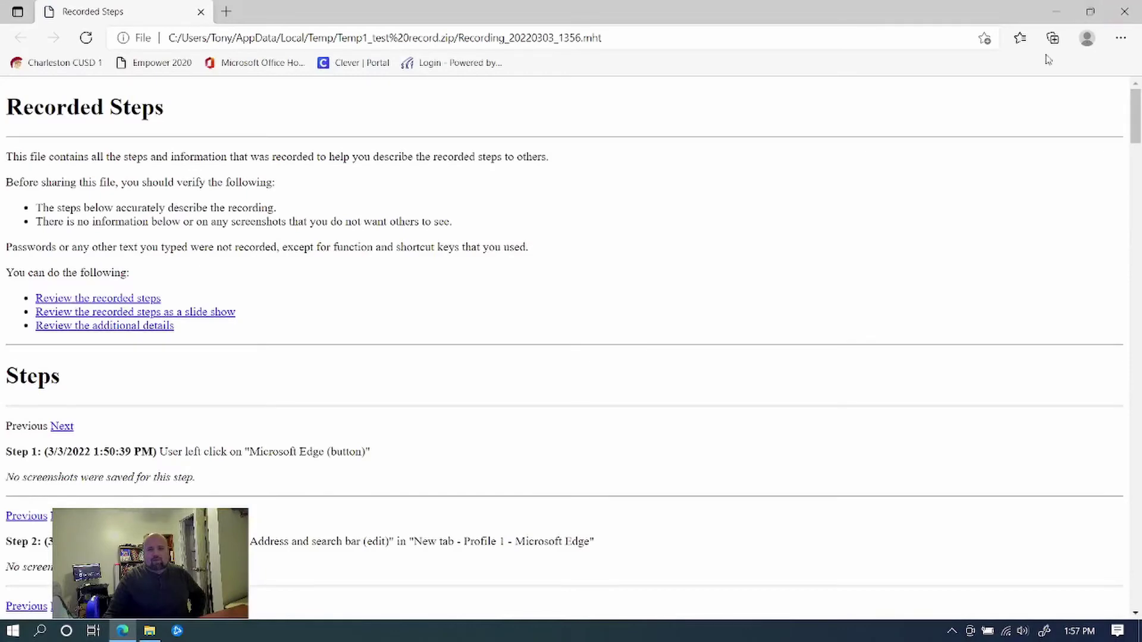
scroll(773, 440, "down", 5)
scroll(773, 440, "up", 5)
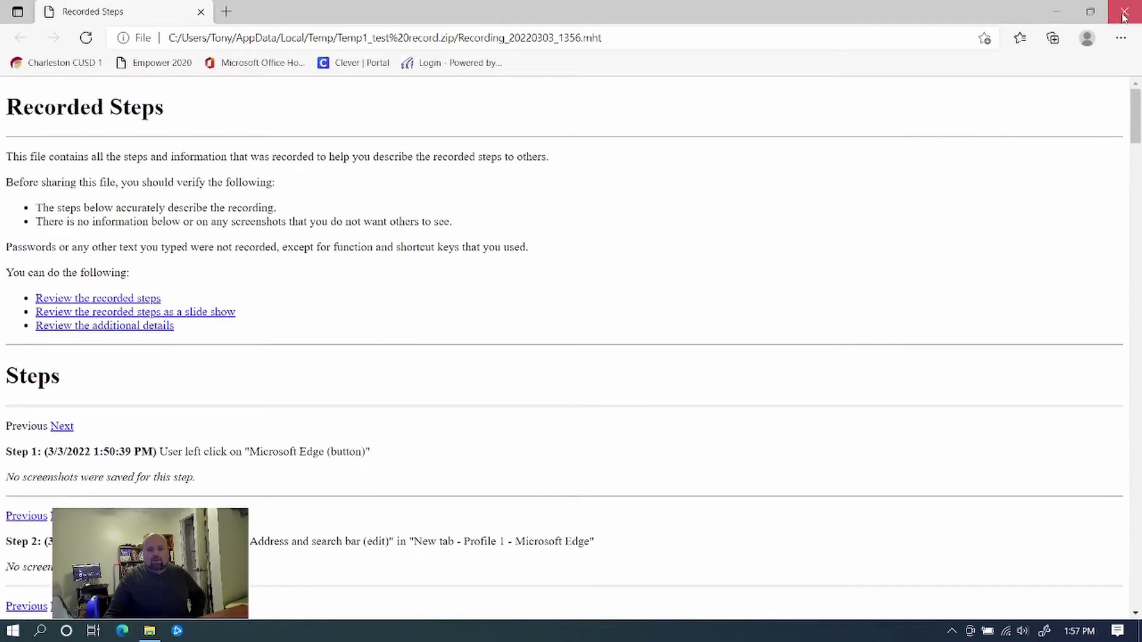
left_click(1124, 11)
- Copy the Recording file onto the desktop and open it with Internet Explorer
right_click(714, 220)
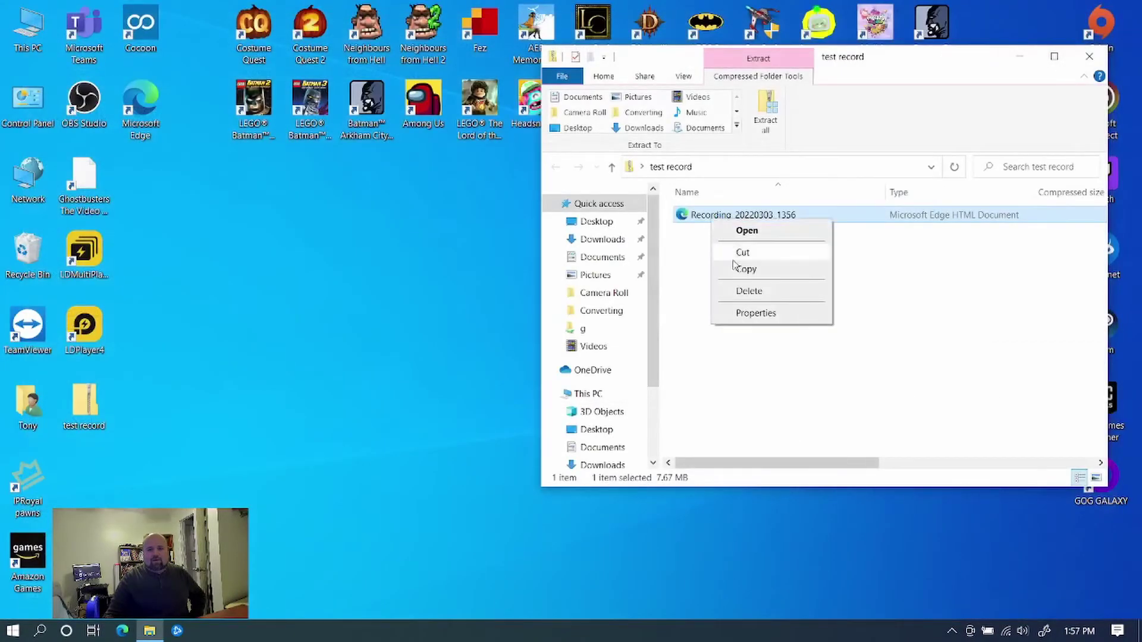
left_click(660, 376)
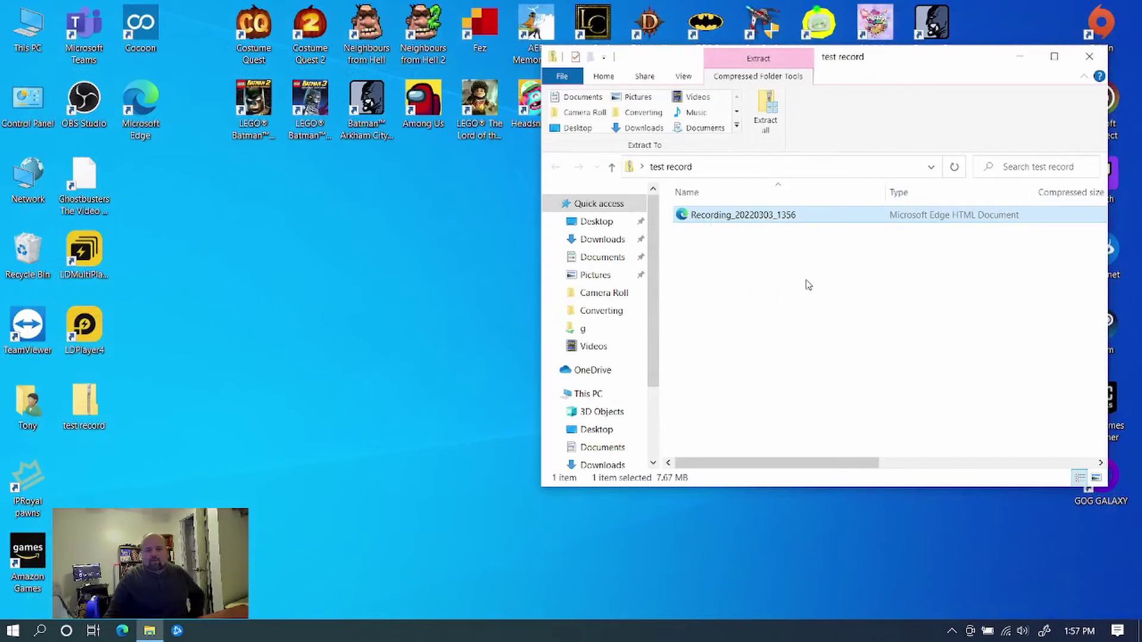
left_click_drag(743, 215, 84, 404)
right_click(93, 479)
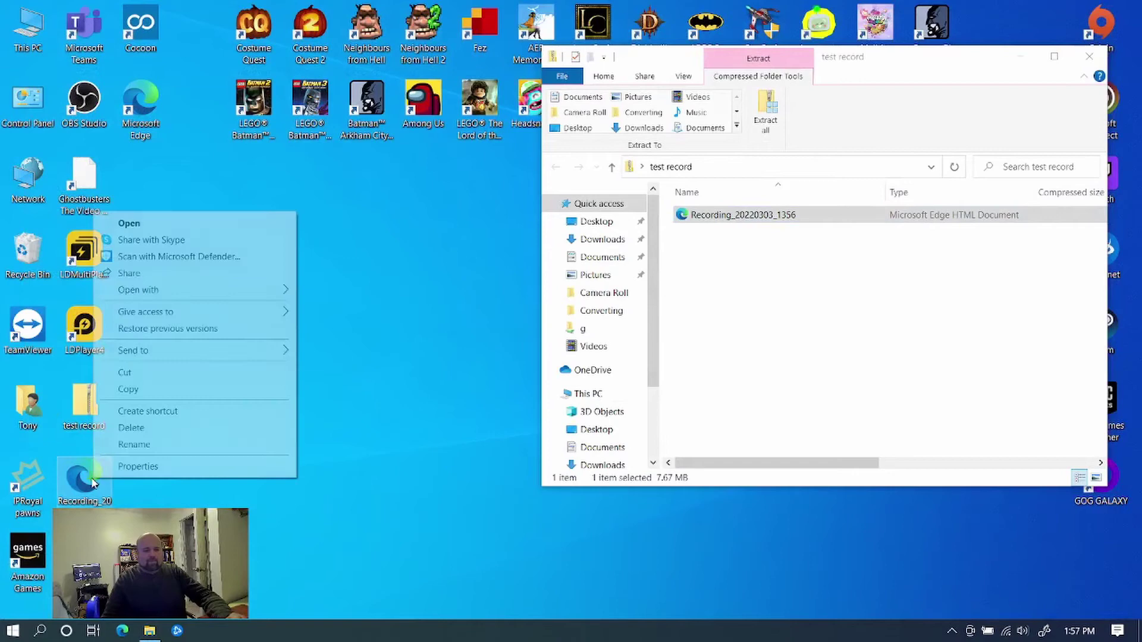
mouse_move(230, 289)
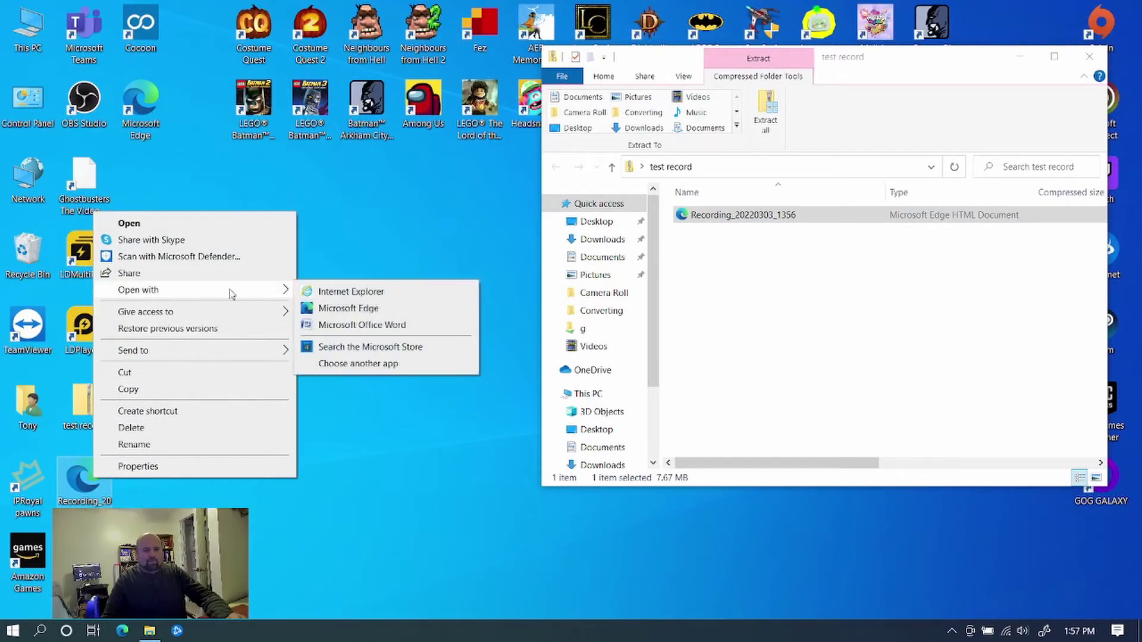
left_click(369, 294)
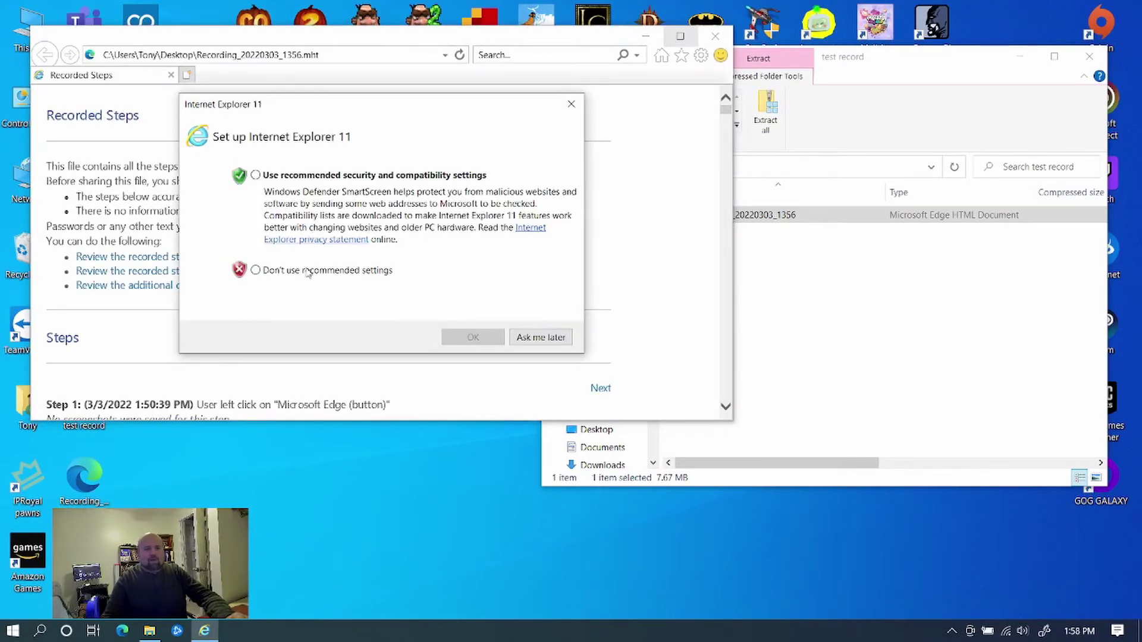
- Accept Internet Explorer's recommended settings and dismiss the retirement notice to show the Recorded Steps report
left_click(298, 176)
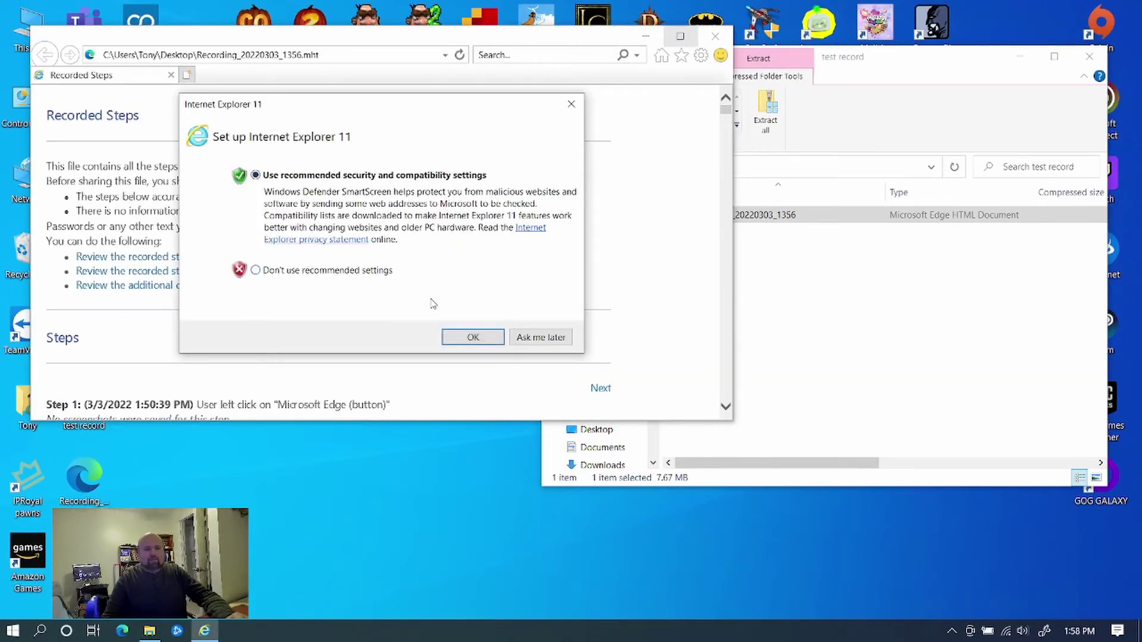
left_click(465, 337)
left_click(614, 405)
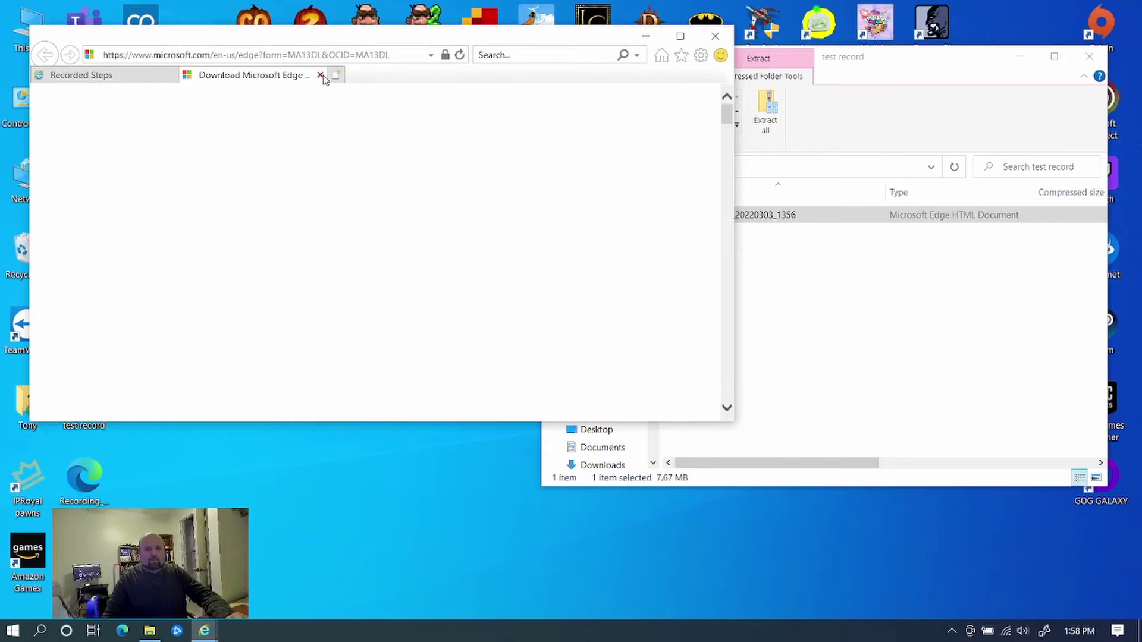
- Close the Download Microsoft Edge tab, maximize Internet Explorer, and browse the first recorded steps
left_click(321, 76)
left_click(680, 36)
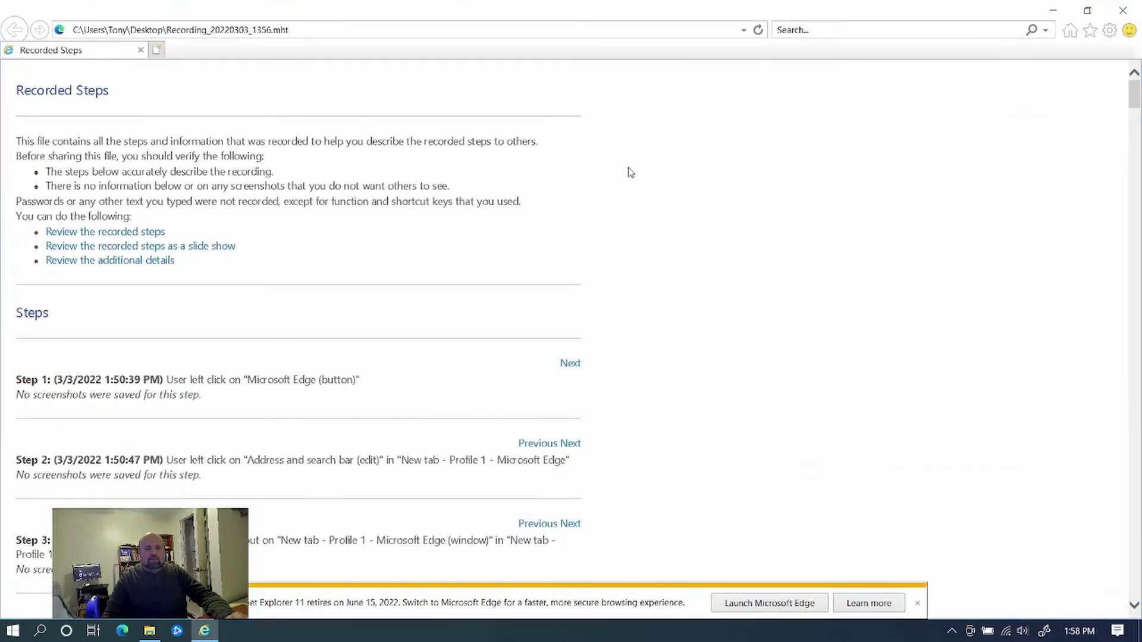
scroll(630, 173, "down", 5)
scroll(630, 173, "up", 7)
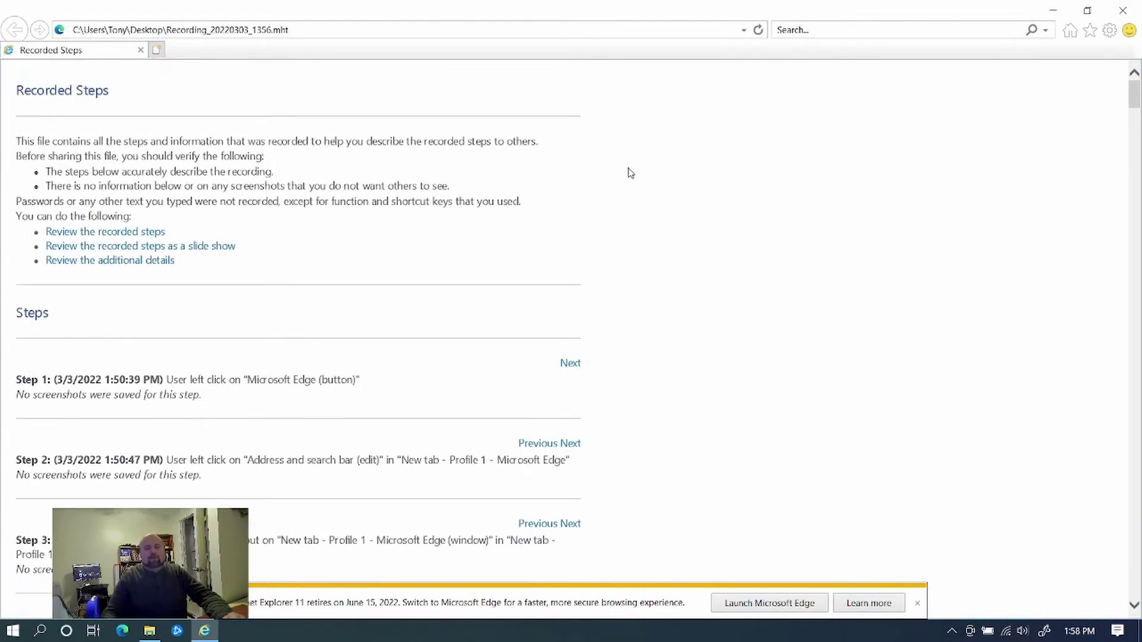
scroll(631, 173, "down", 5)
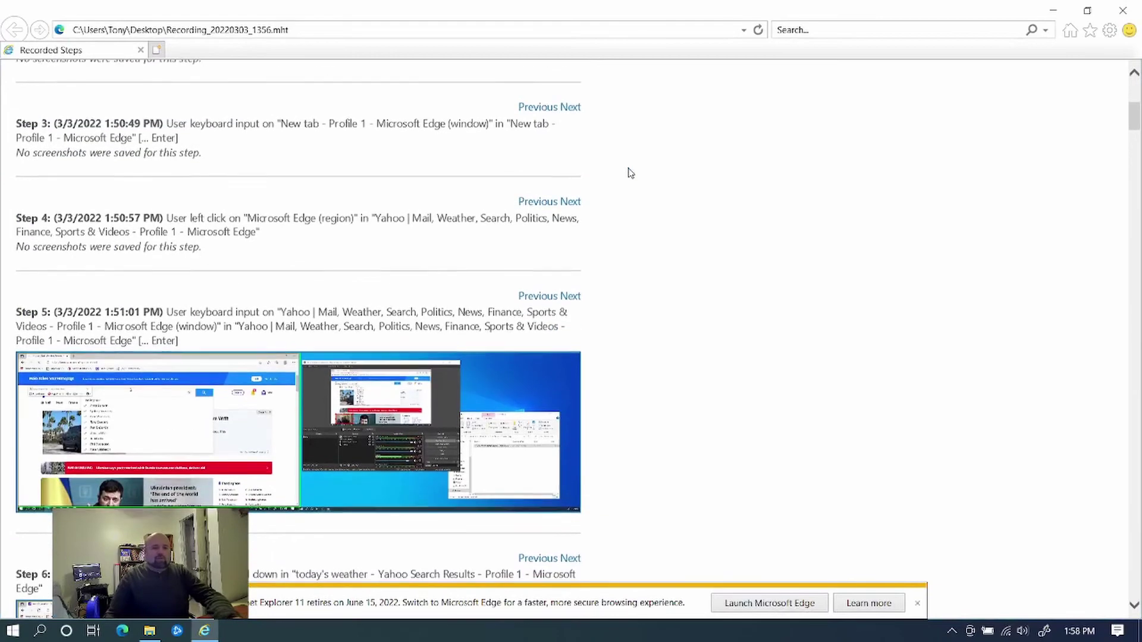
scroll(631, 173, "up", 5)
scroll(642, 178, "down", 8)
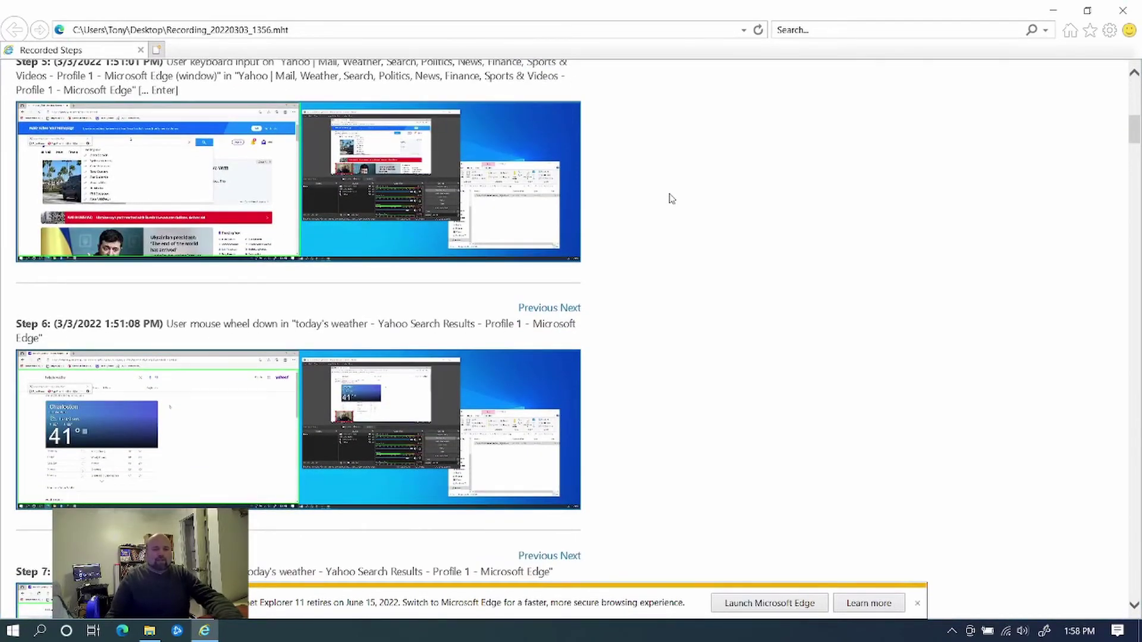
scroll(671, 198, "down", 1)
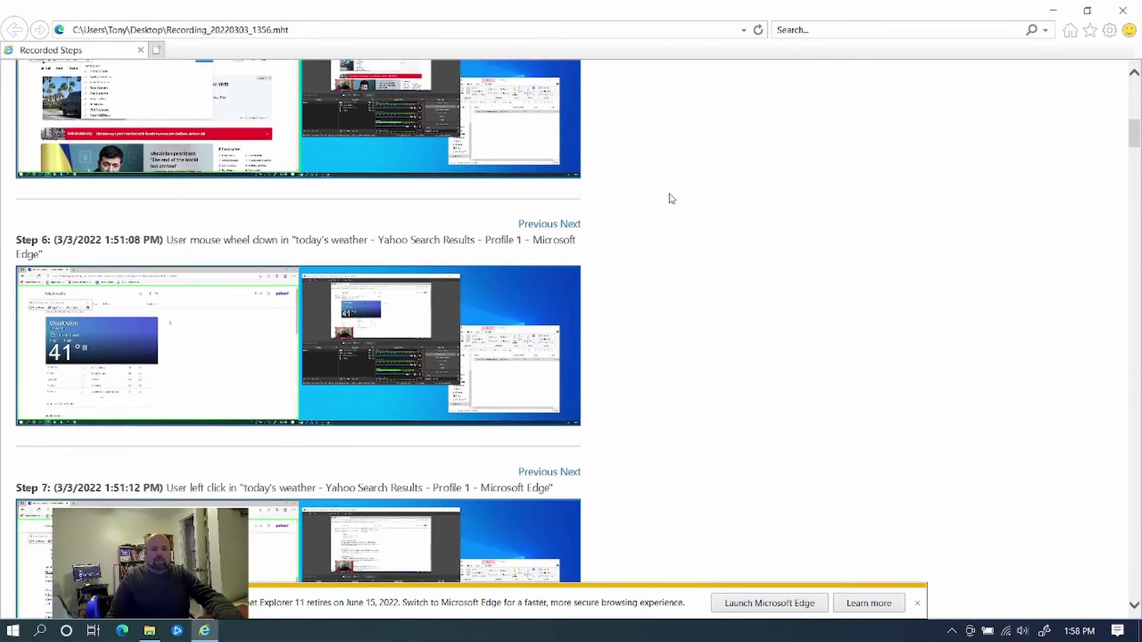
- Dismiss the retirement notice, scroll through the remaining step screenshots, then close Internet Explorer
left_click(918, 603)
scroll(627, 270, "down", 5)
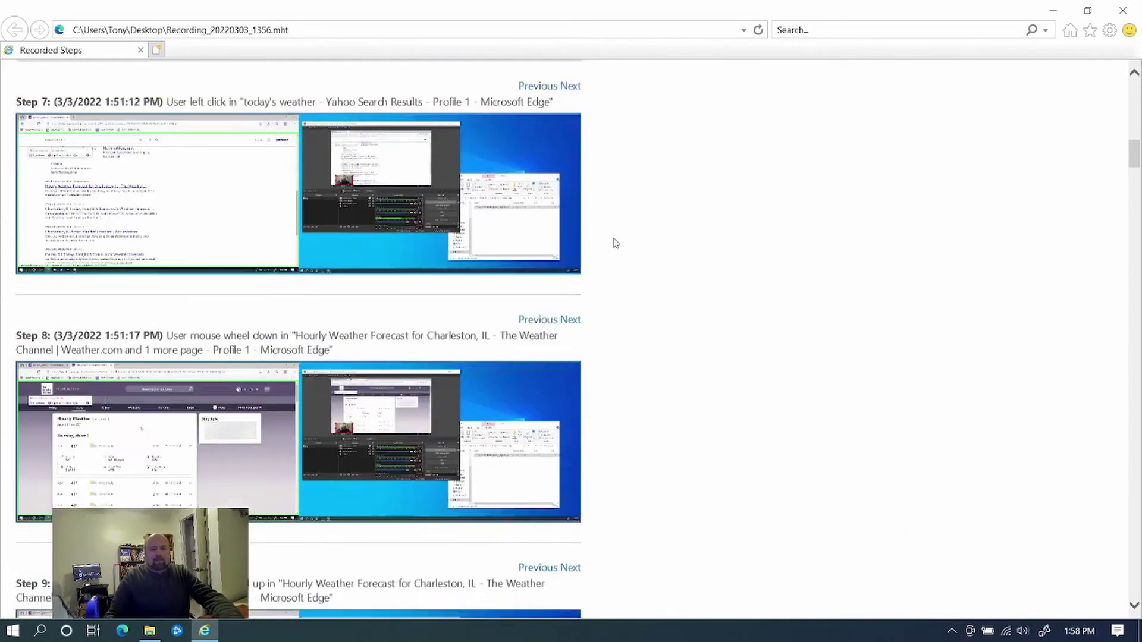
scroll(616, 241, "up", 15)
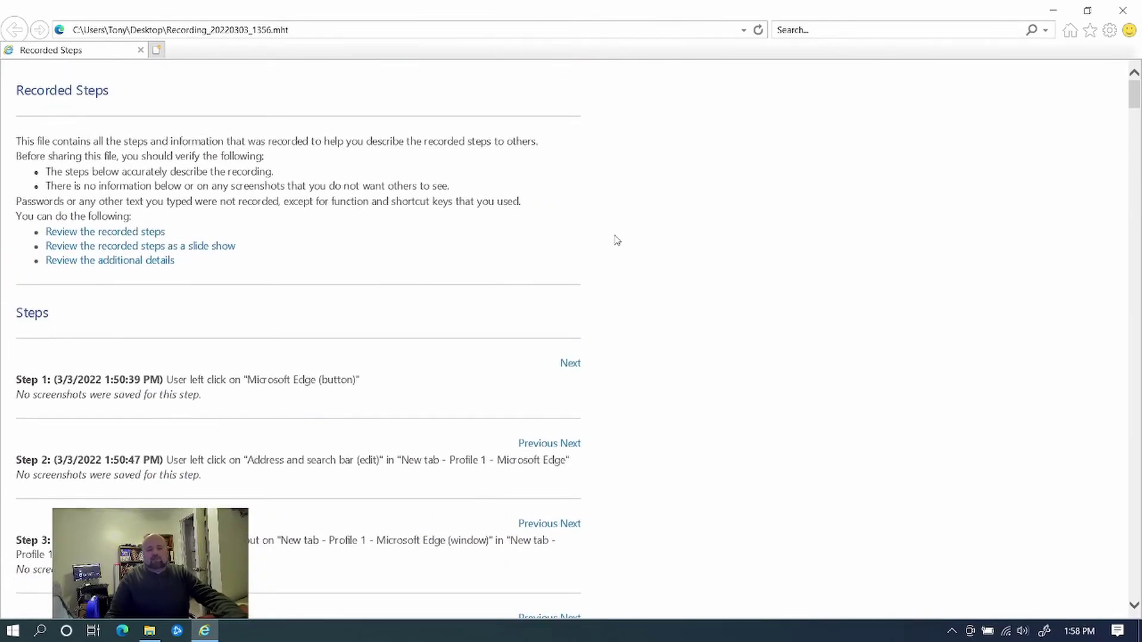
scroll(616, 240, "down", 12)
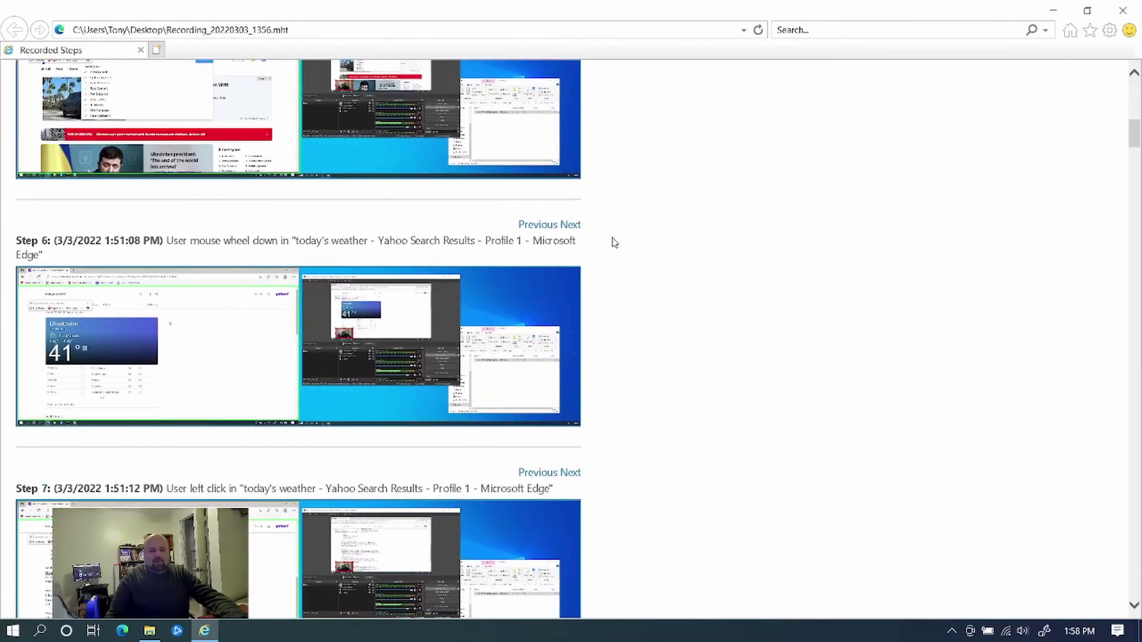
scroll(614, 243, "down", 16)
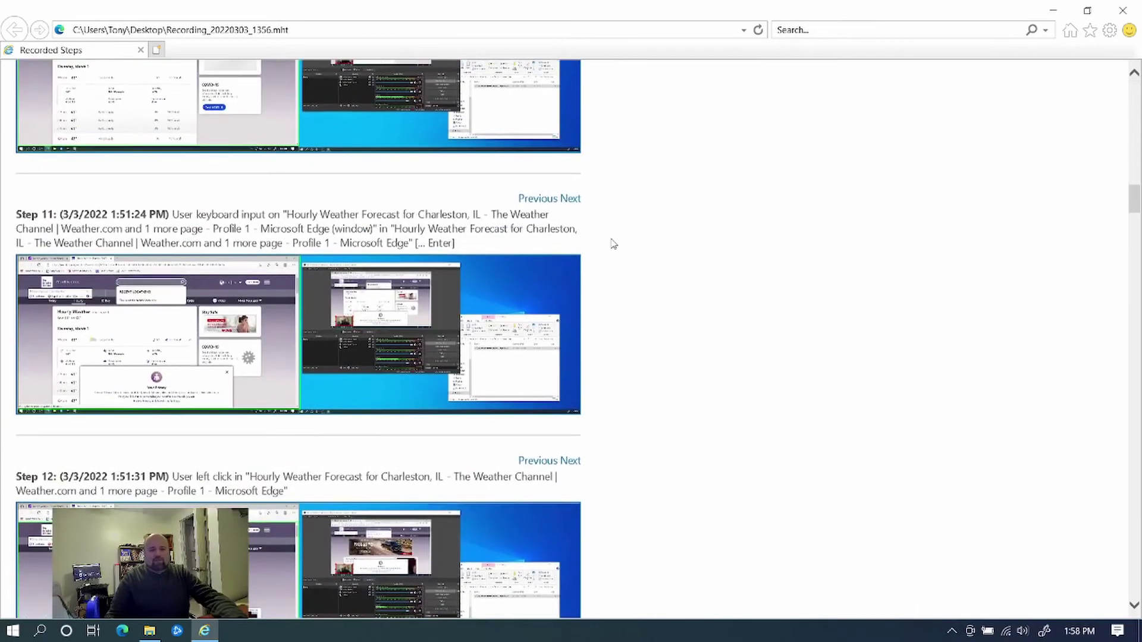
scroll(613, 244, "down", 18)
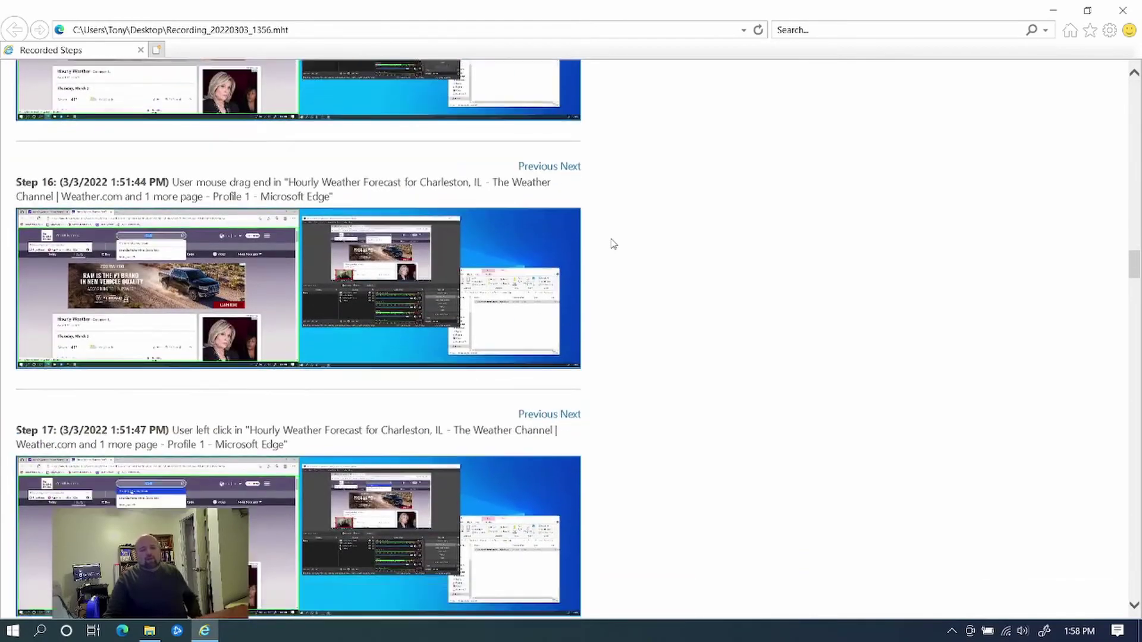
scroll(613, 244, "down", 18)
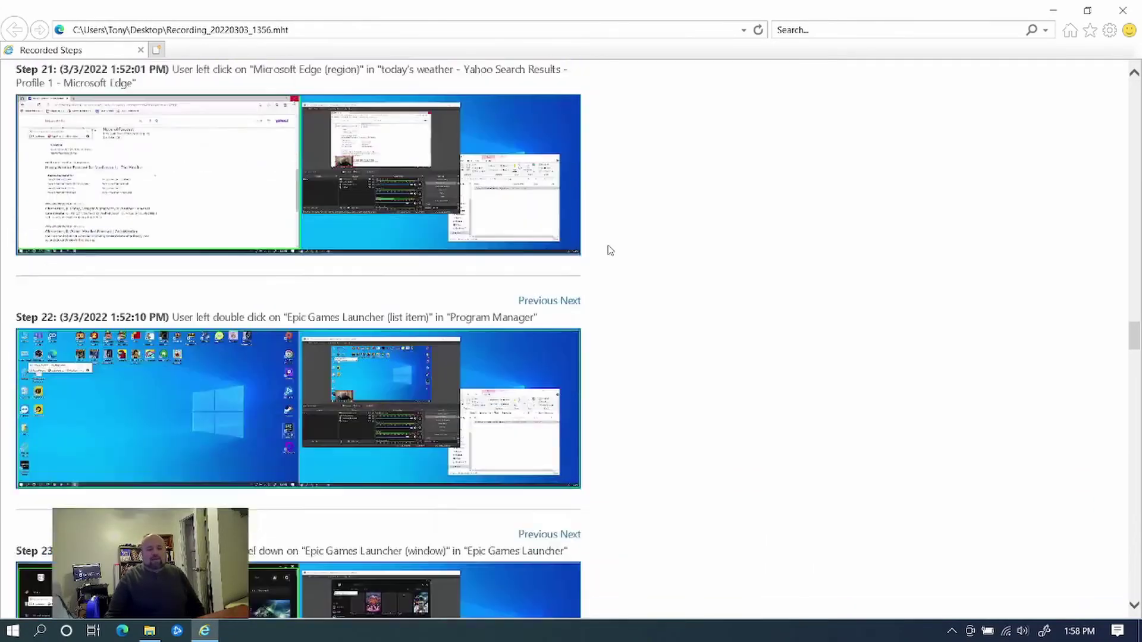
scroll(610, 251, "down", 18)
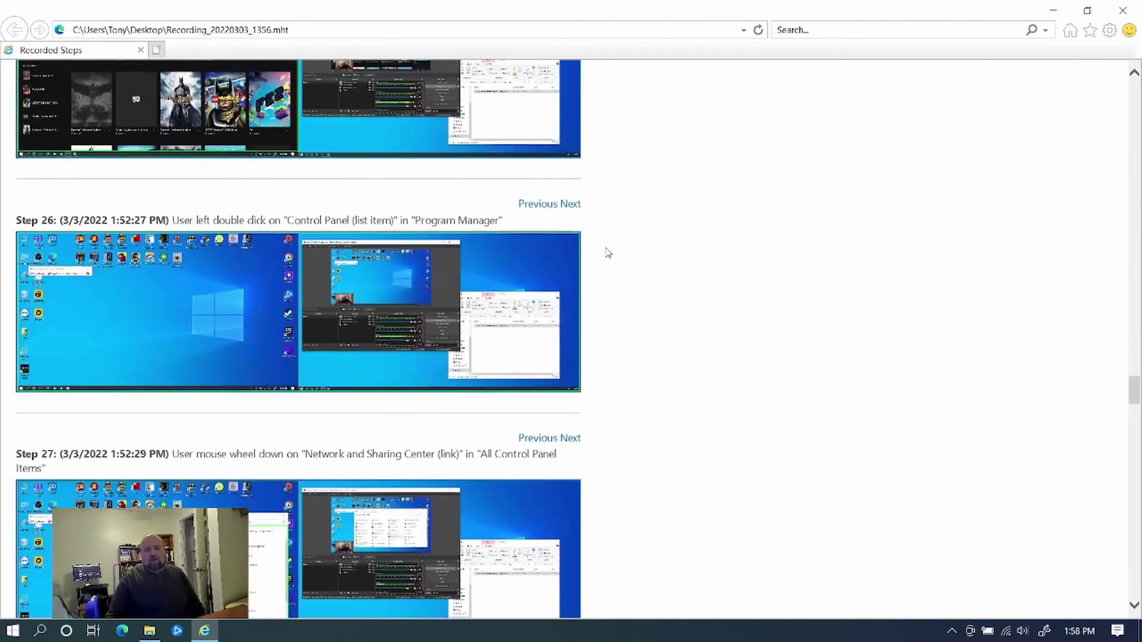
scroll(606, 252, "down", 20)
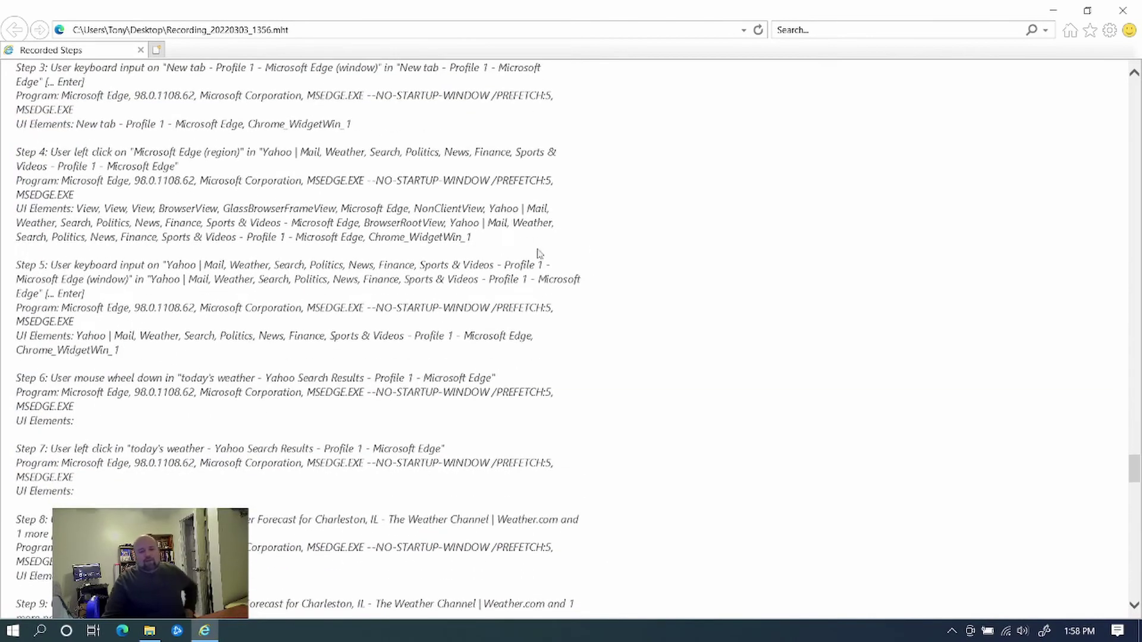
left_click(1124, 12)
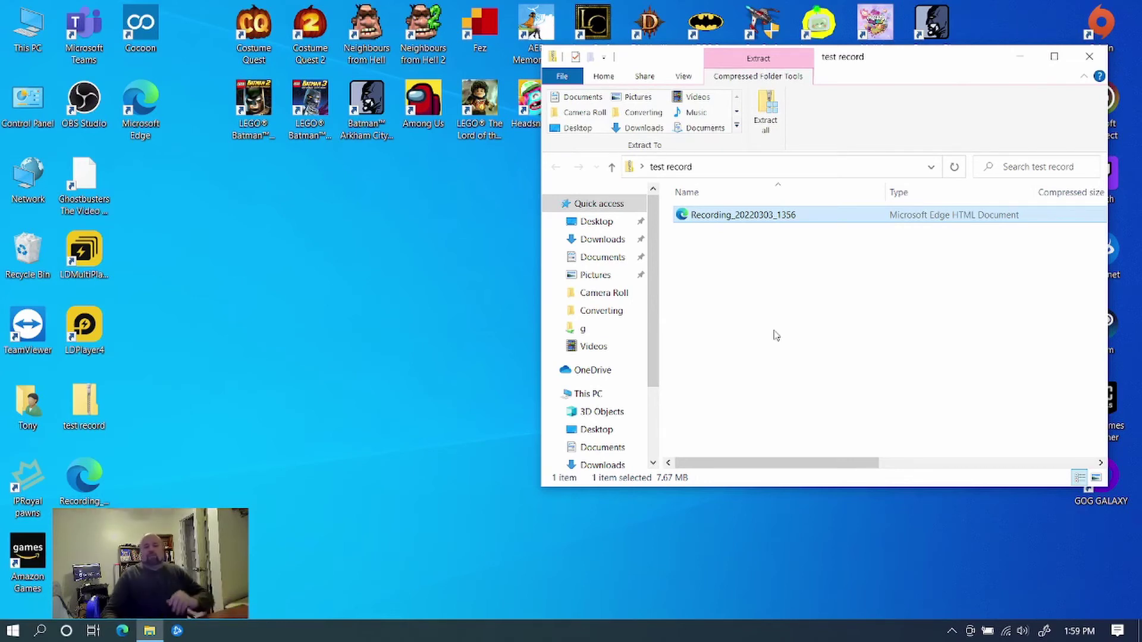
- Open the desktop Recording_20220303_1356.mht file with Internet Explorer
right_click(82, 493)
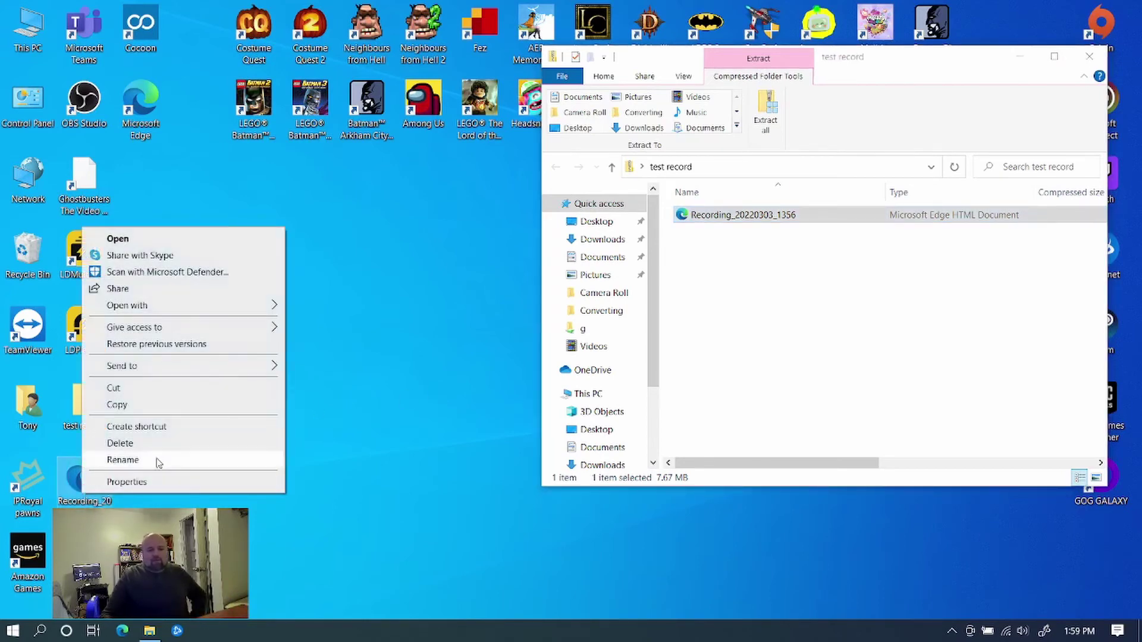
mouse_move(180, 310)
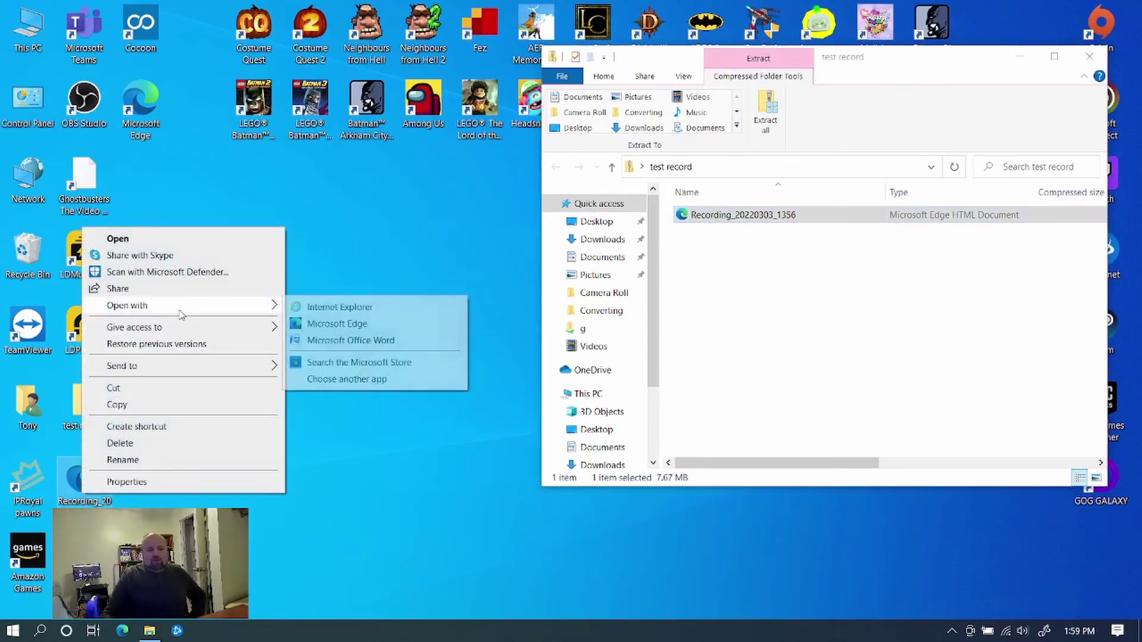
left_click(356, 307)
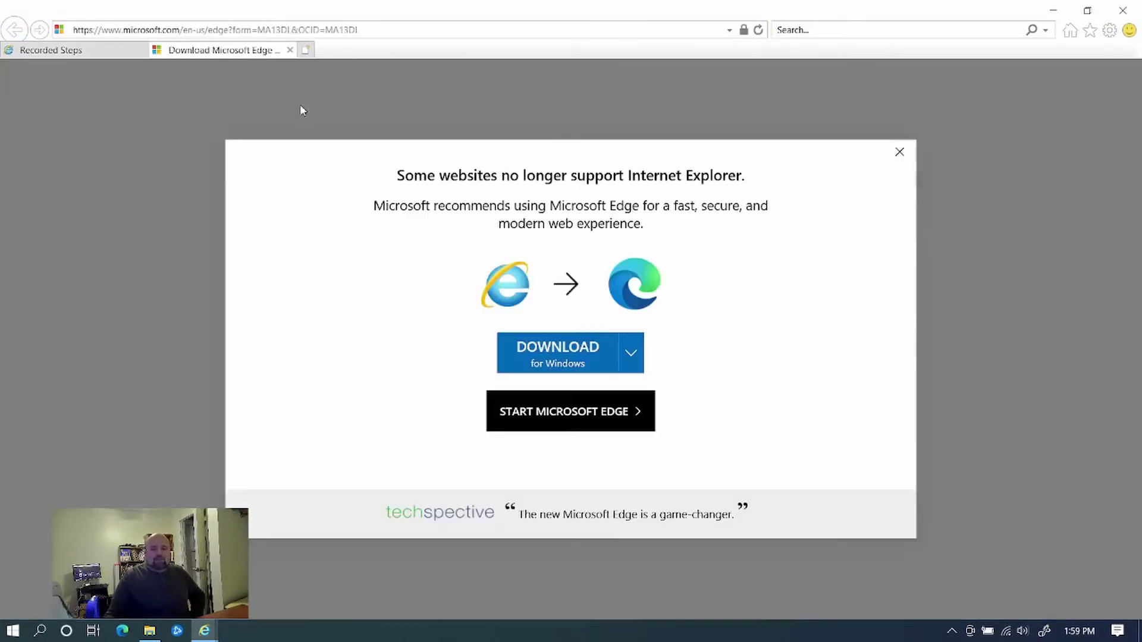
- Close the Download Microsoft Edge tab and scroll down to the weather.com mouse-wheel steps 8 and 9
left_click(290, 50)
scroll(415, 305, "down", 5)
scroll(415, 305, "down", 5)
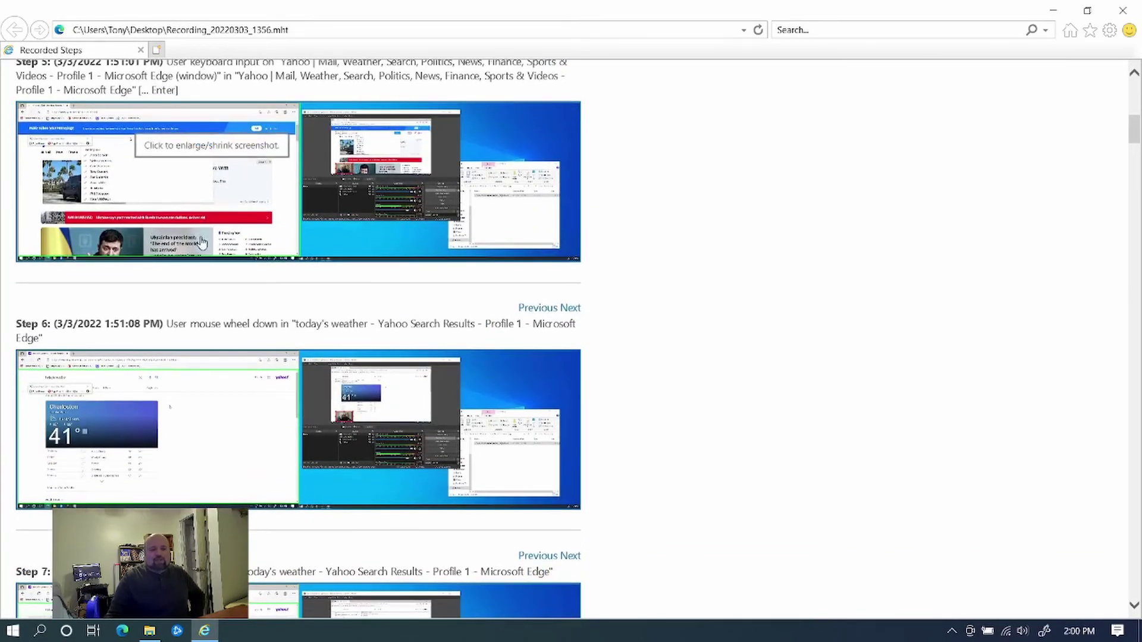
scroll(202, 244, "down", 3)
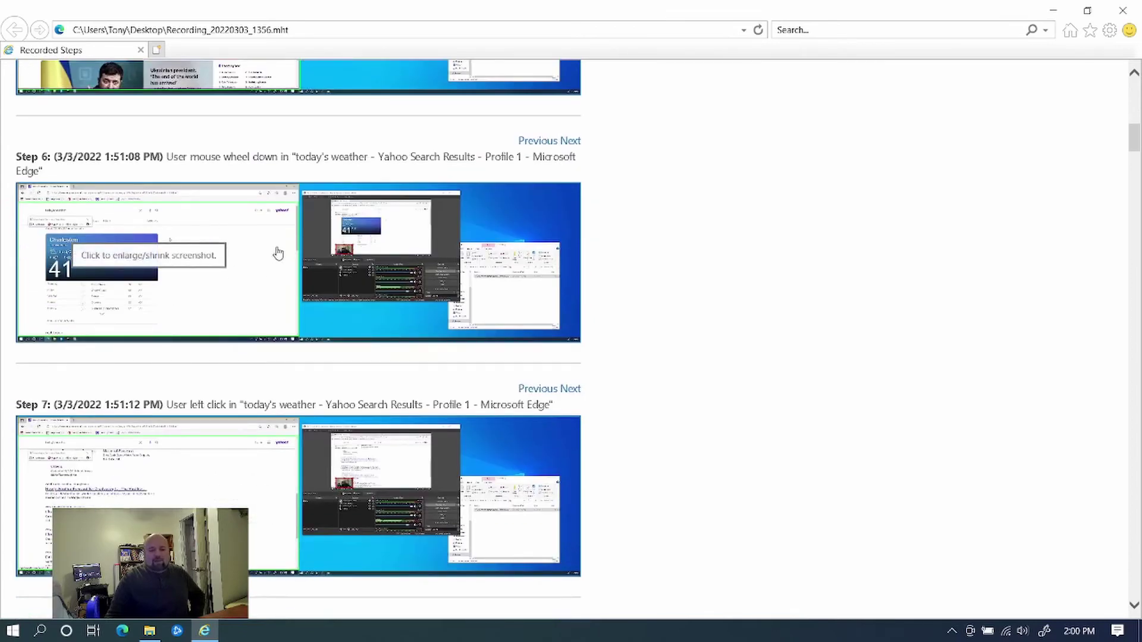
scroll(220, 283, "down", 4)
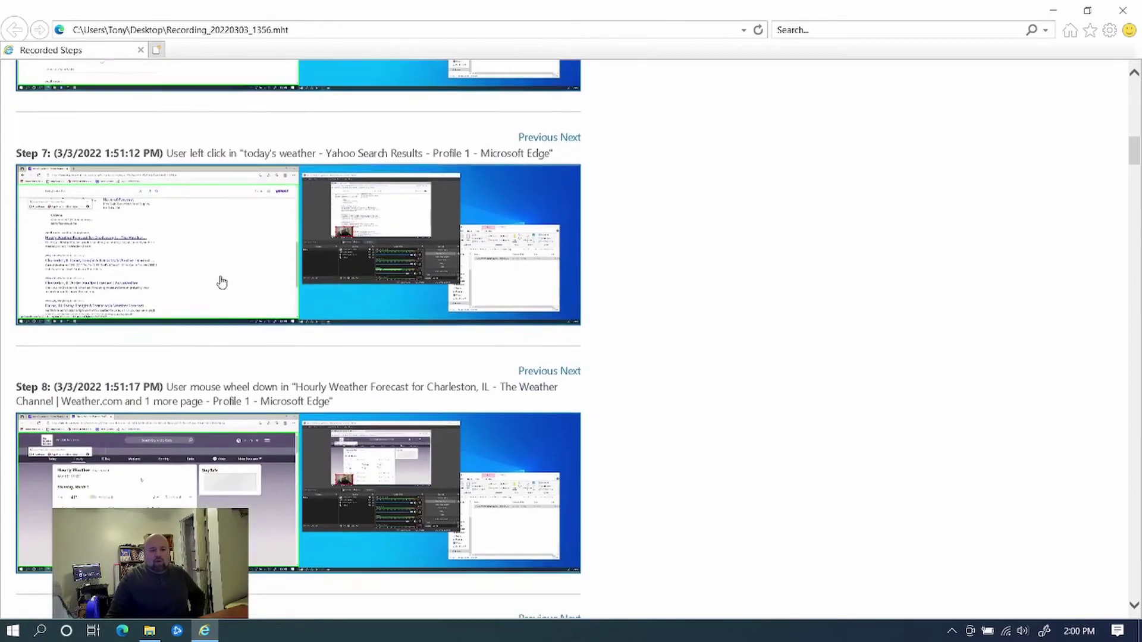
scroll(216, 260, "down", 4)
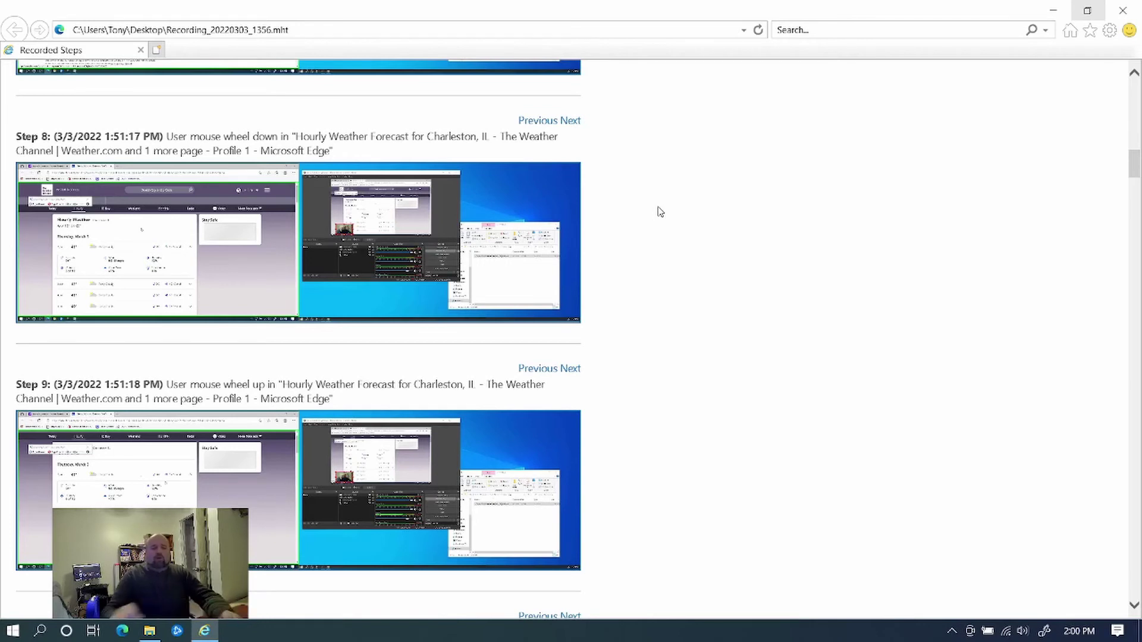
left_click(143, 635)
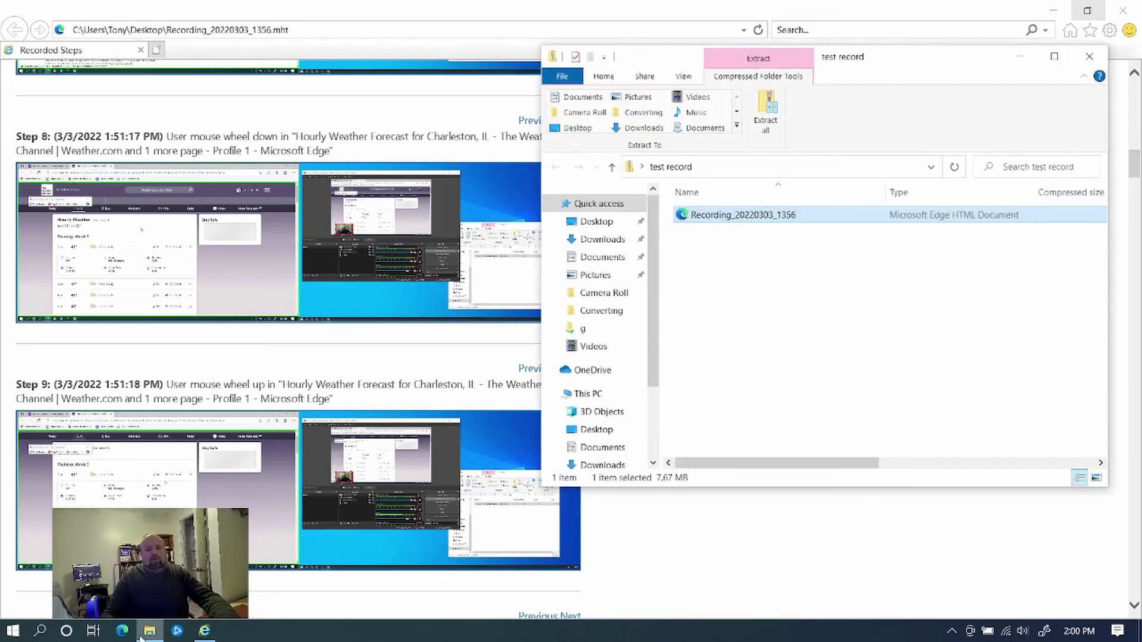
left_click(1053, 57)
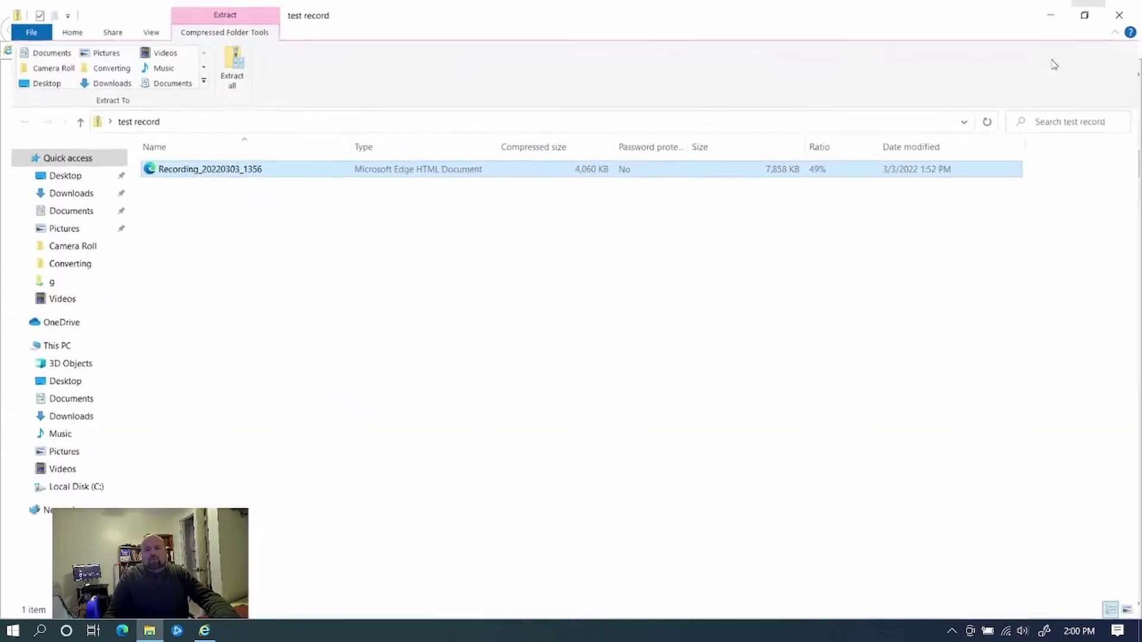
left_click(1122, 9)
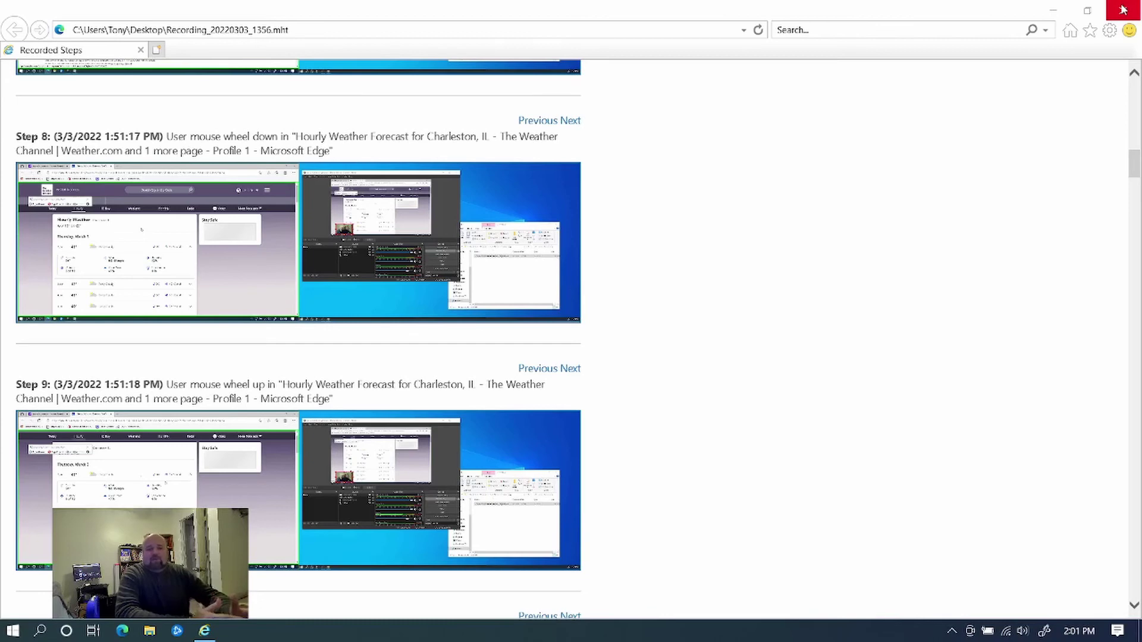
right_click(239, 263)
left_click(240, 265)
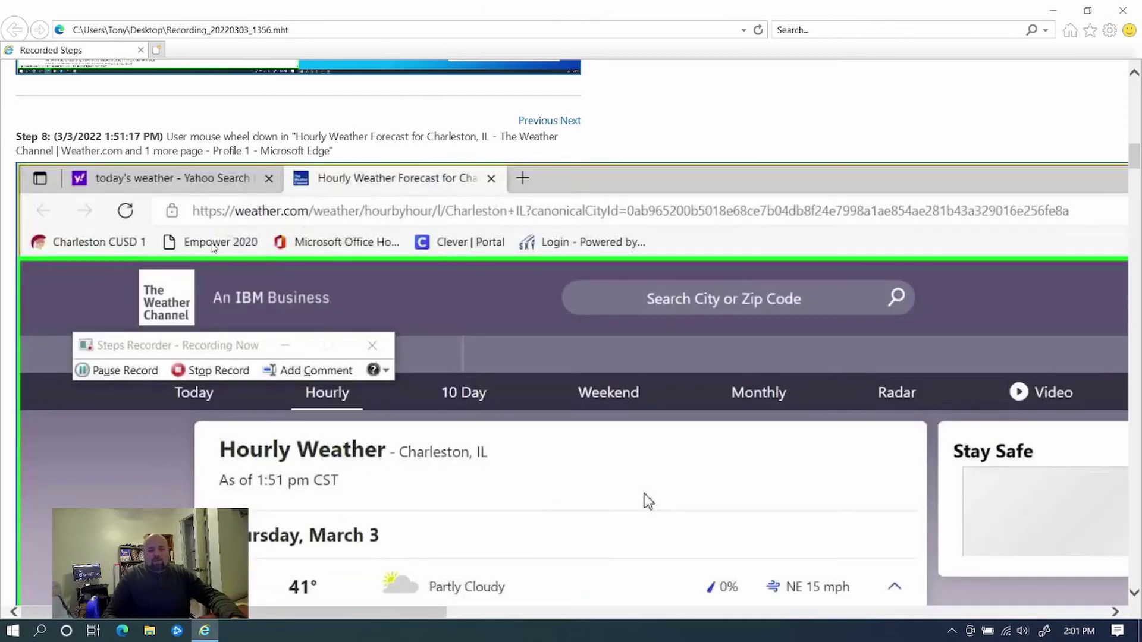
right_click(323, 338)
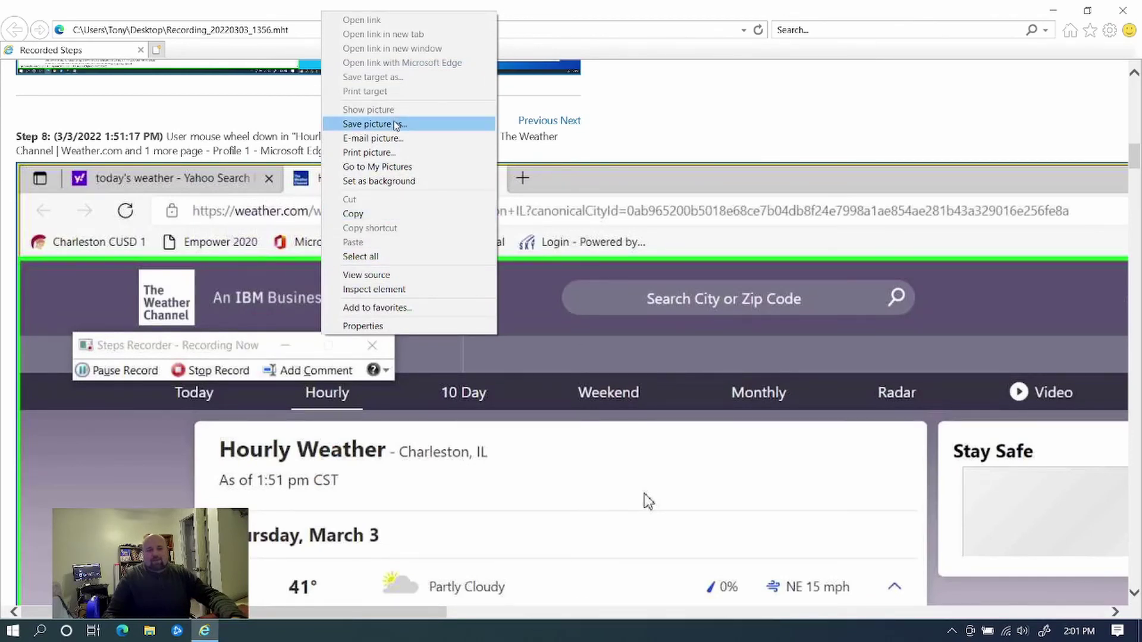
left_click(821, 112)
left_click(624, 272)
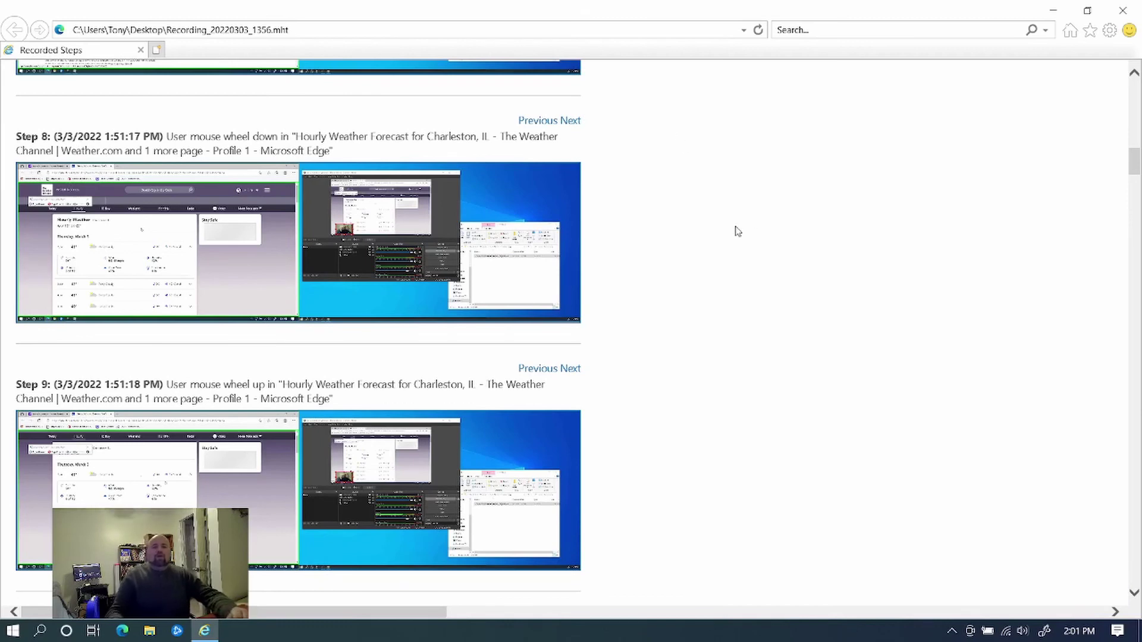
- Close the Internet Explorer window showing the Recorded Steps report
left_click(1133, 11)
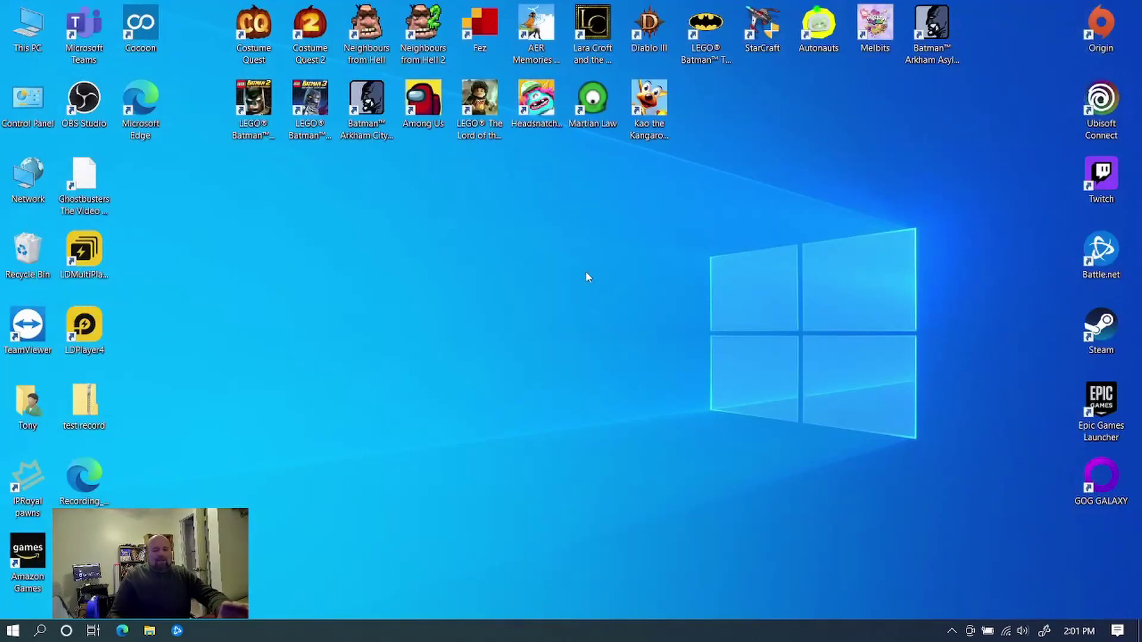